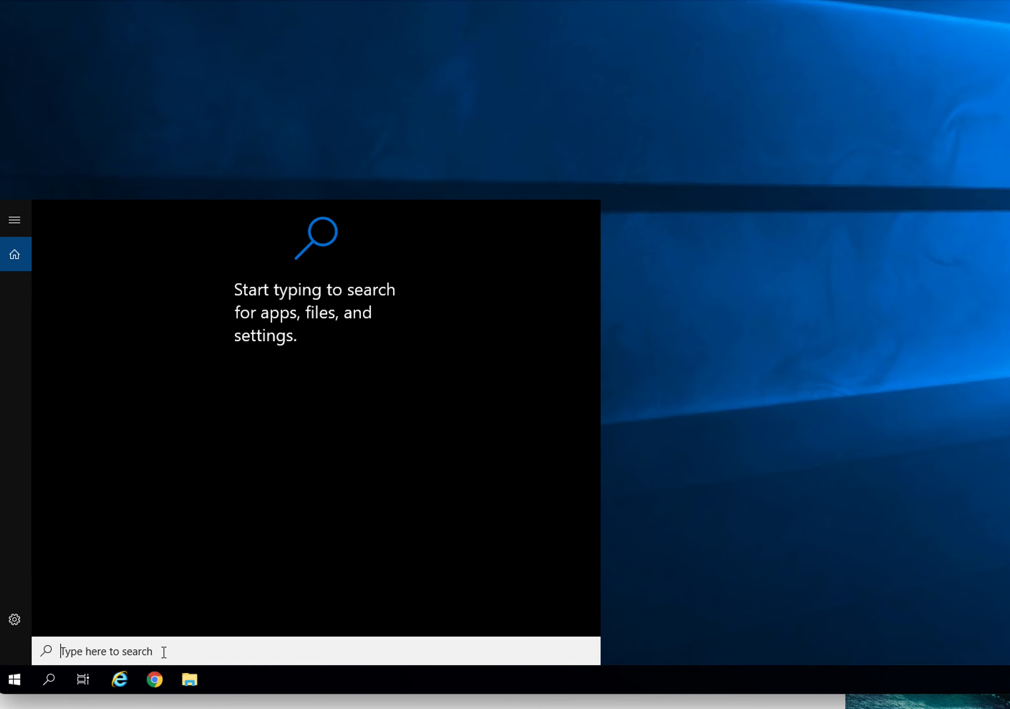
Find and launch Server Manager.
text(server)
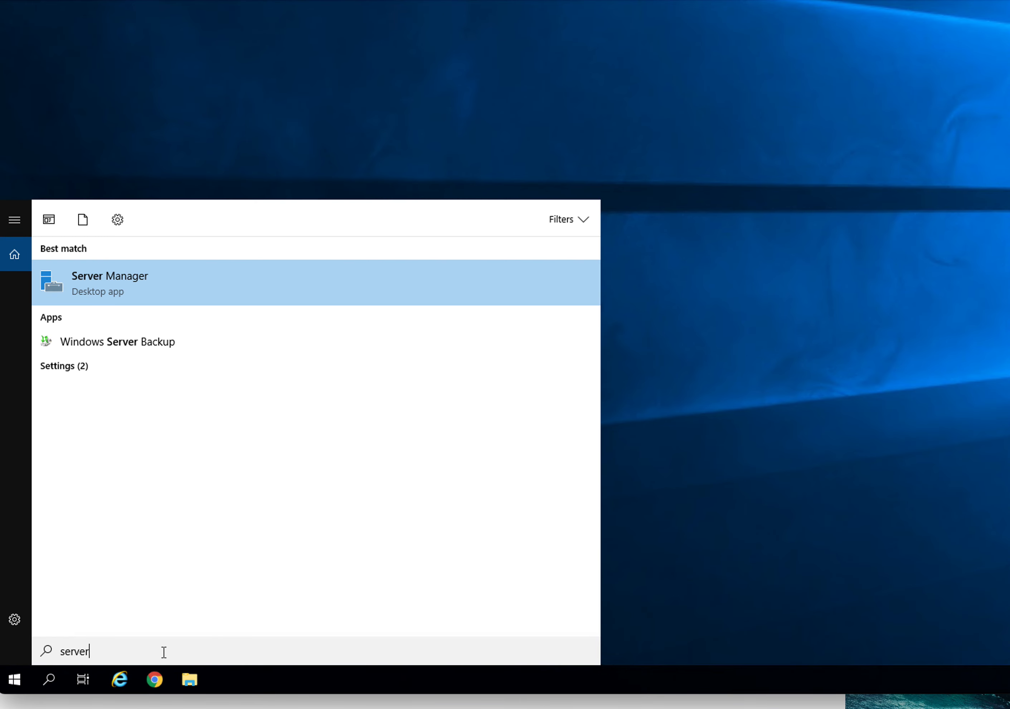
click(107, 275)
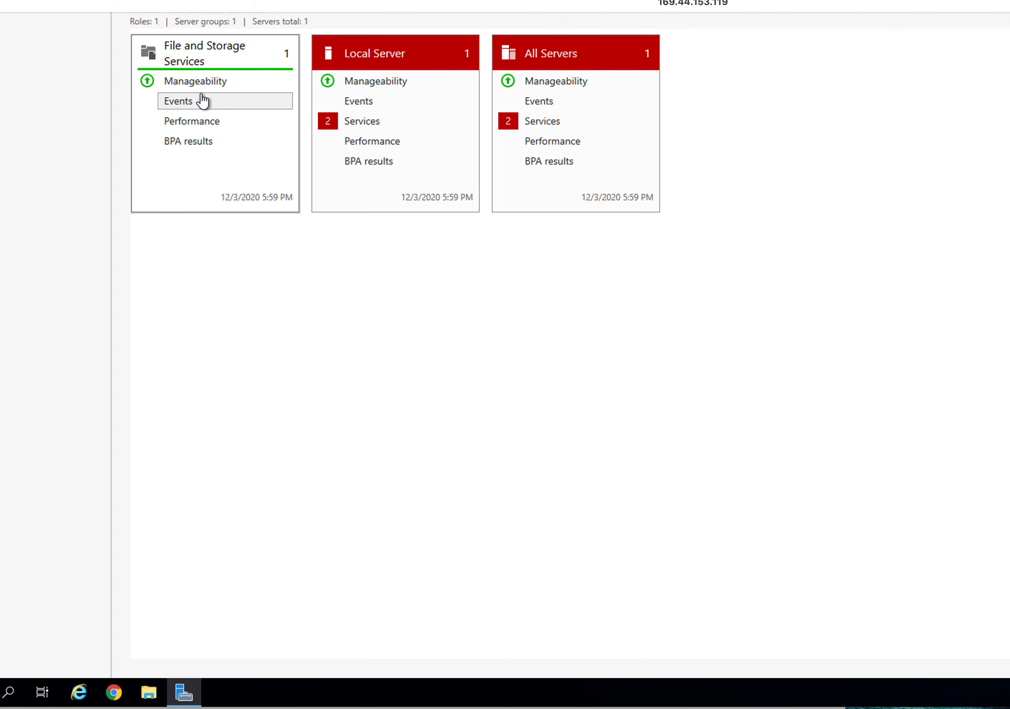
Inspect the Local Server's services details from the dashboard and close the detail view.
scroll(438, 91, right, 1)
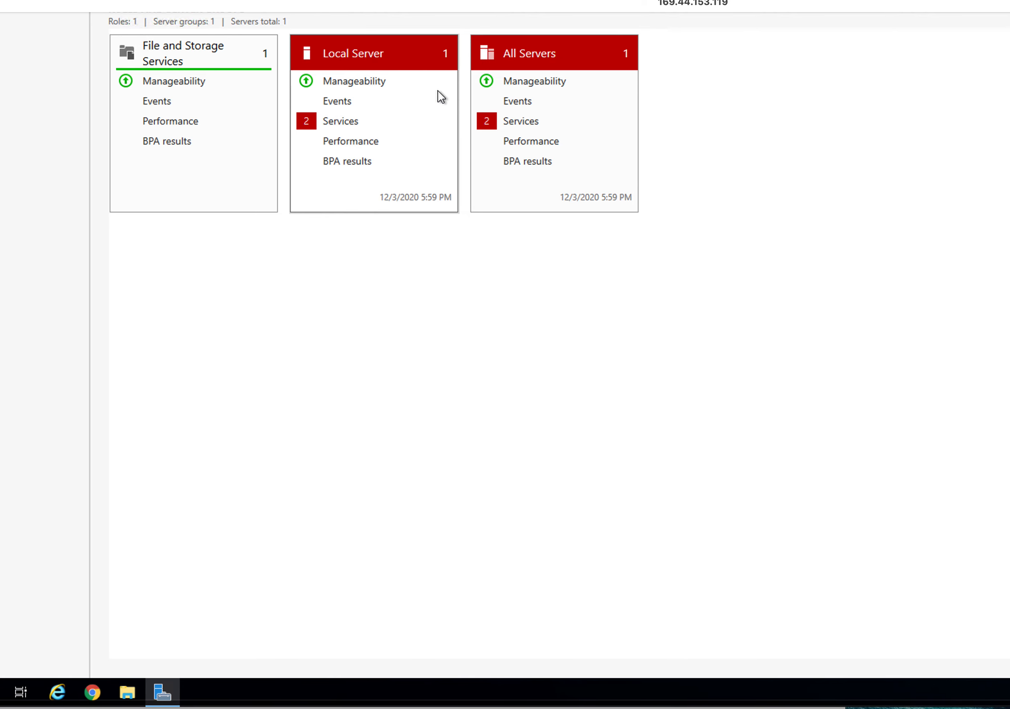
scroll(437, 90, left, 1)
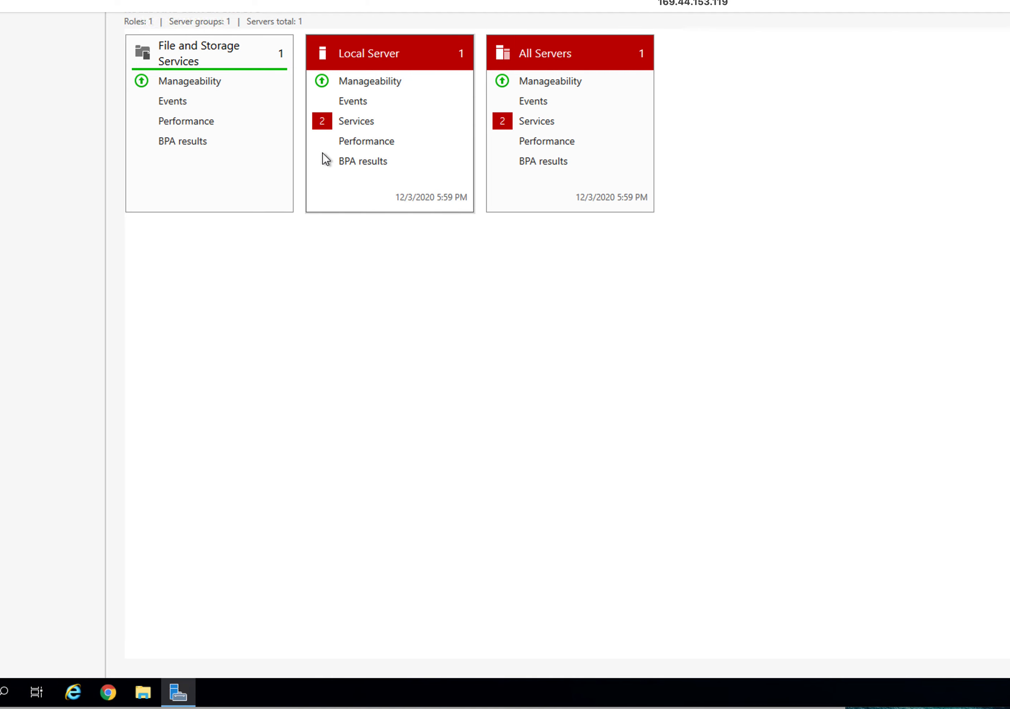
click(355, 126)
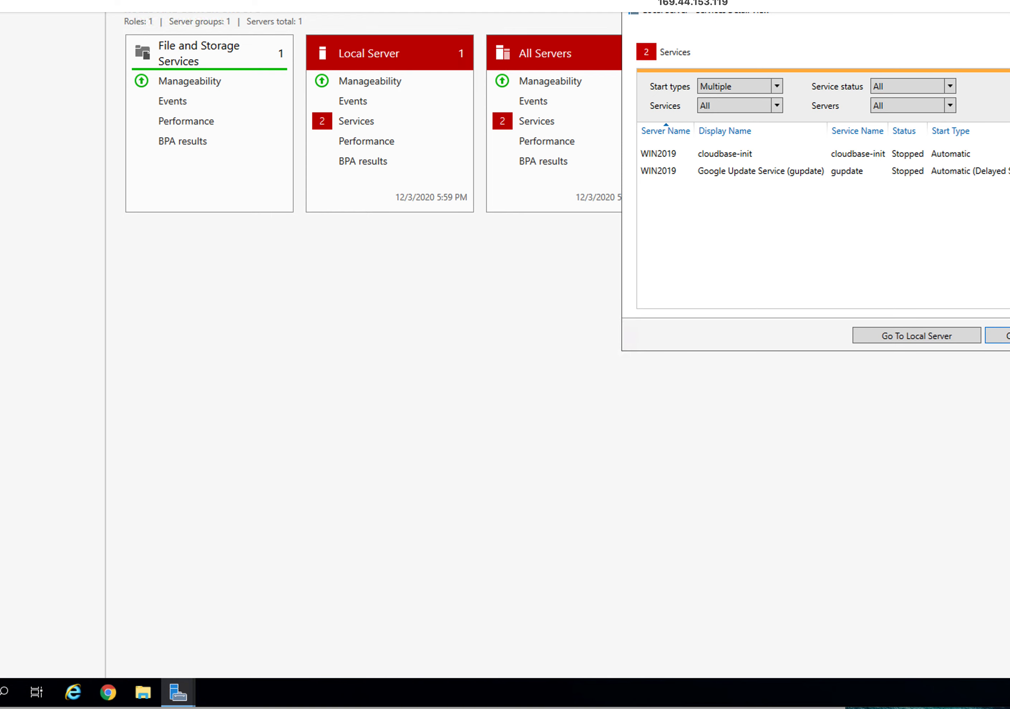
click(1006, 336)
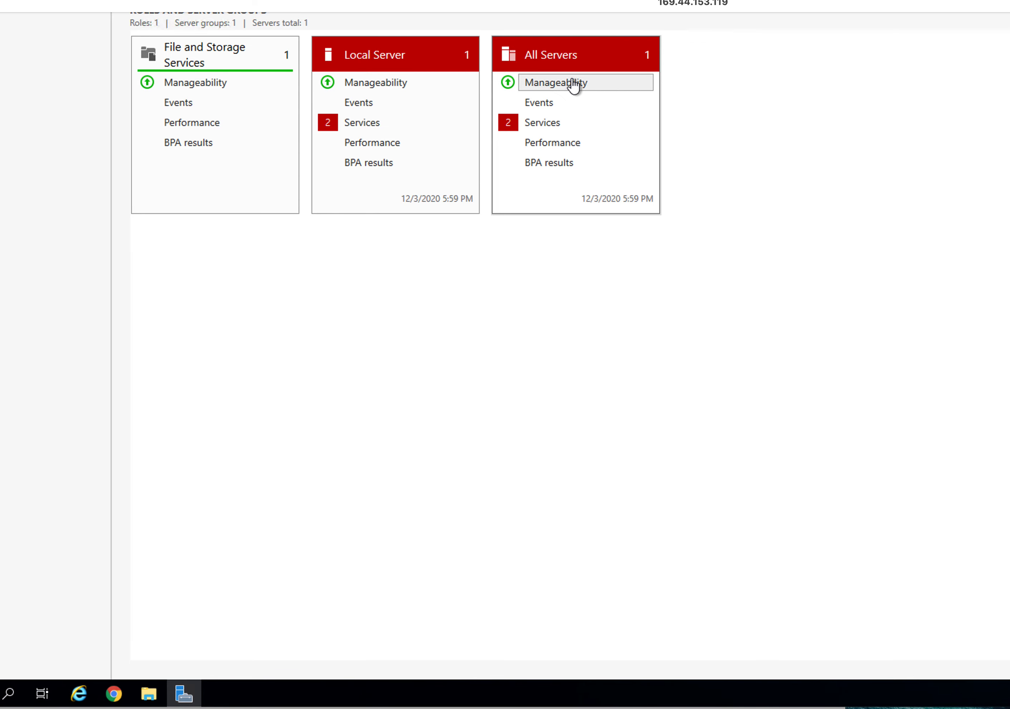
Examine the Local Server's manageability details and its full server page, and return to the dashboard.
click(358, 85)
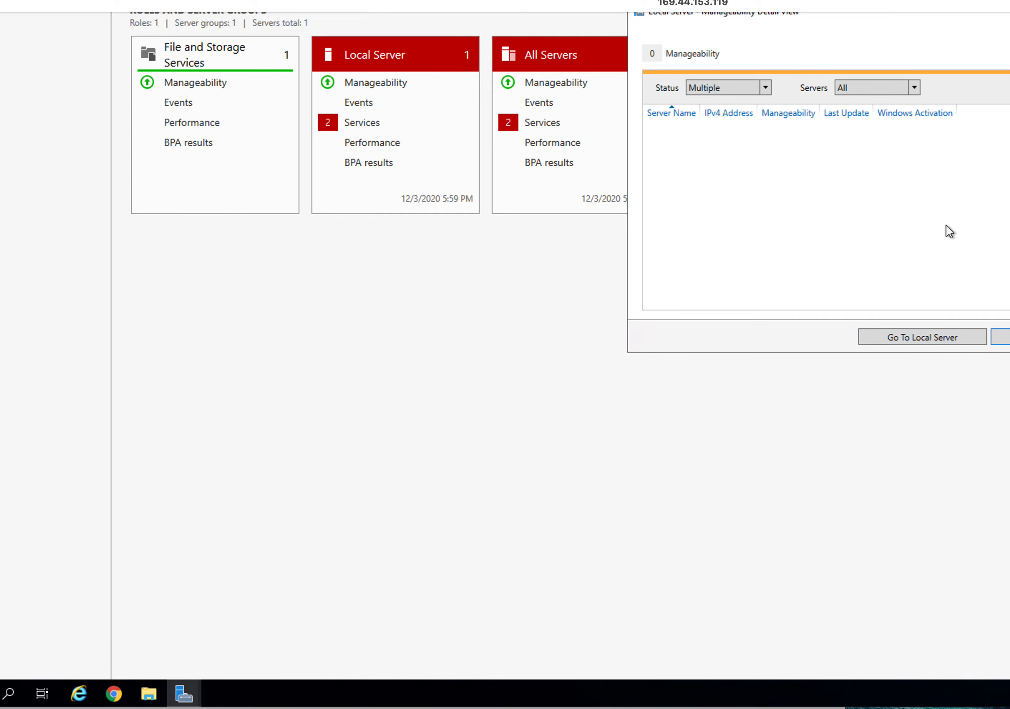
click(906, 338)
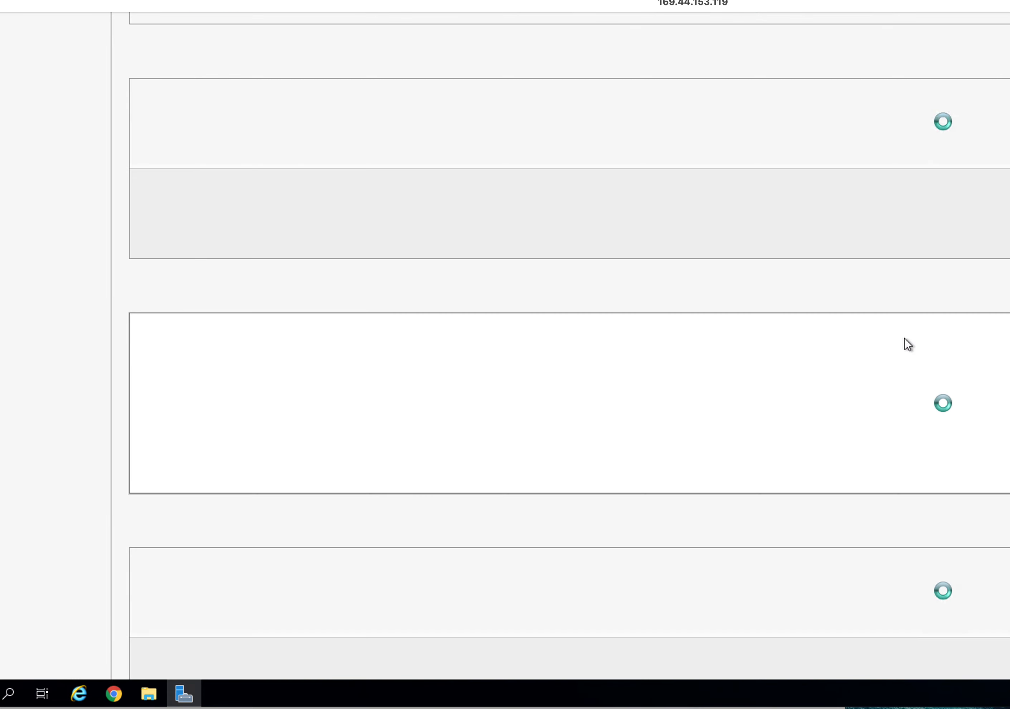
scroll(765, 269, up, 6)
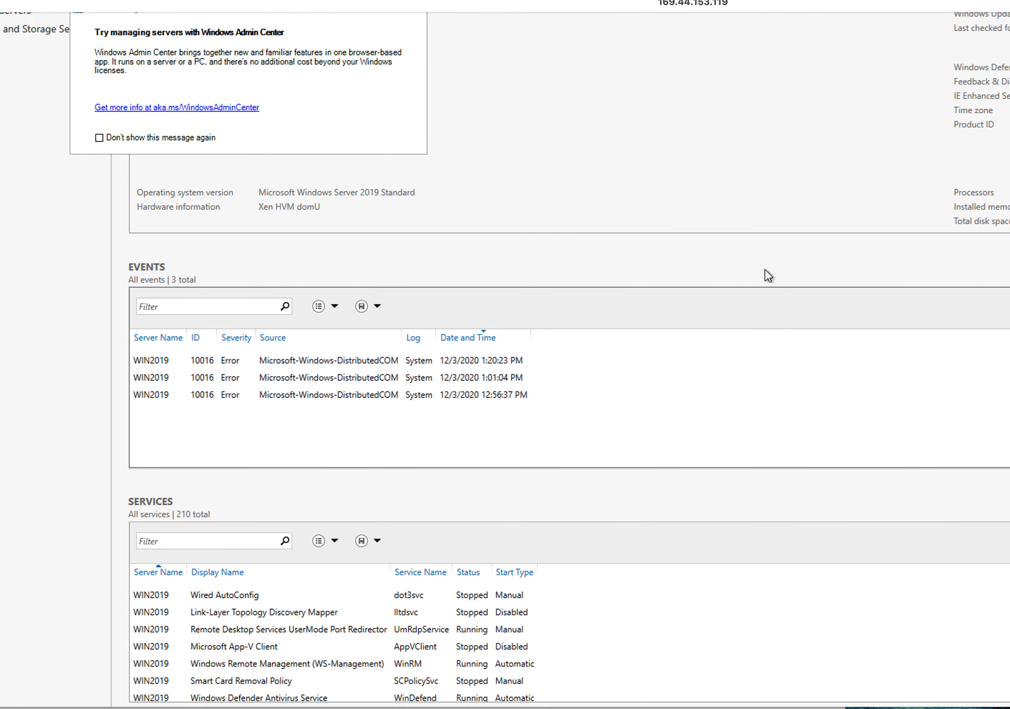
scroll(764, 270, up, 1)
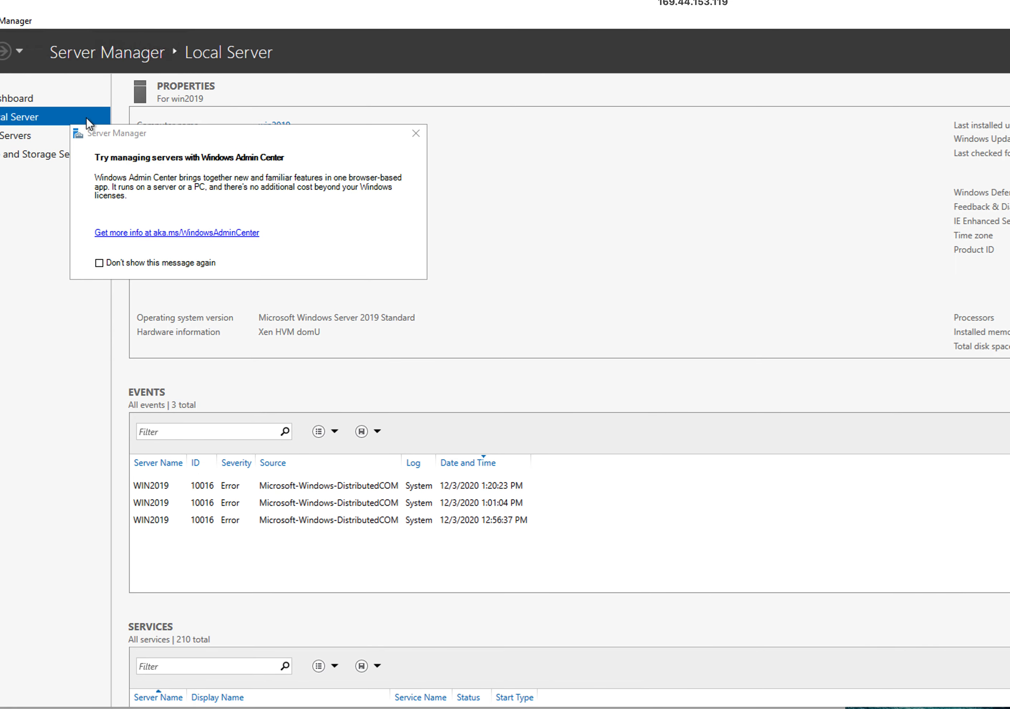
click(1, 52)
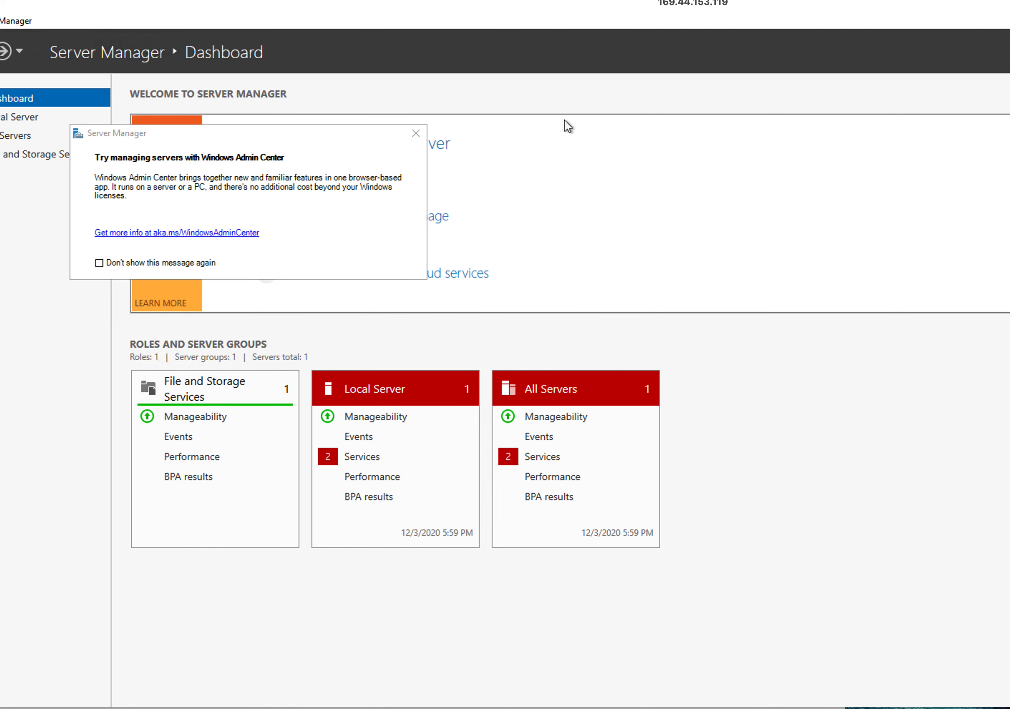
Dismiss the Windows Admin Center notice and start adding roles and features, using role-based installation on server win2019.
click(414, 134)
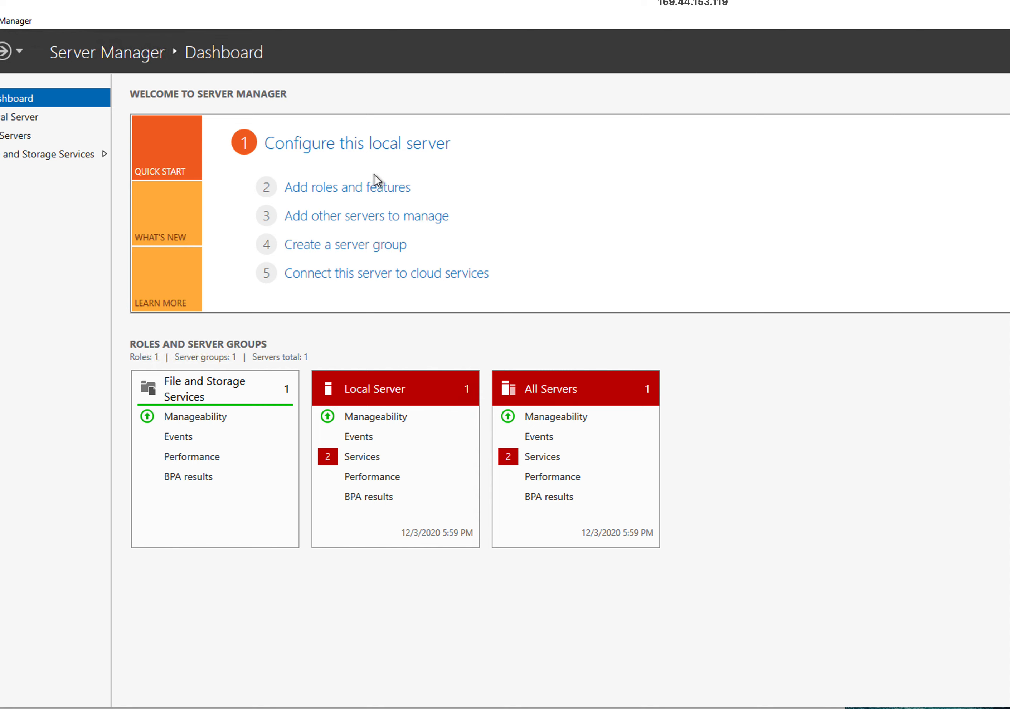
click(353, 194)
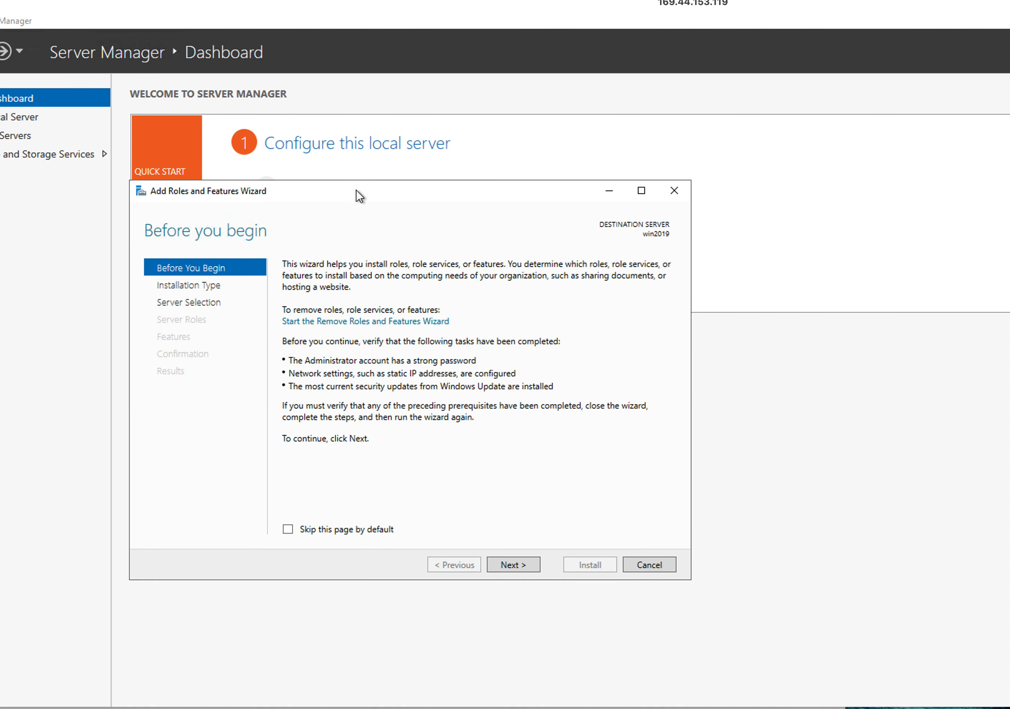
scroll(356, 189, down, 2)
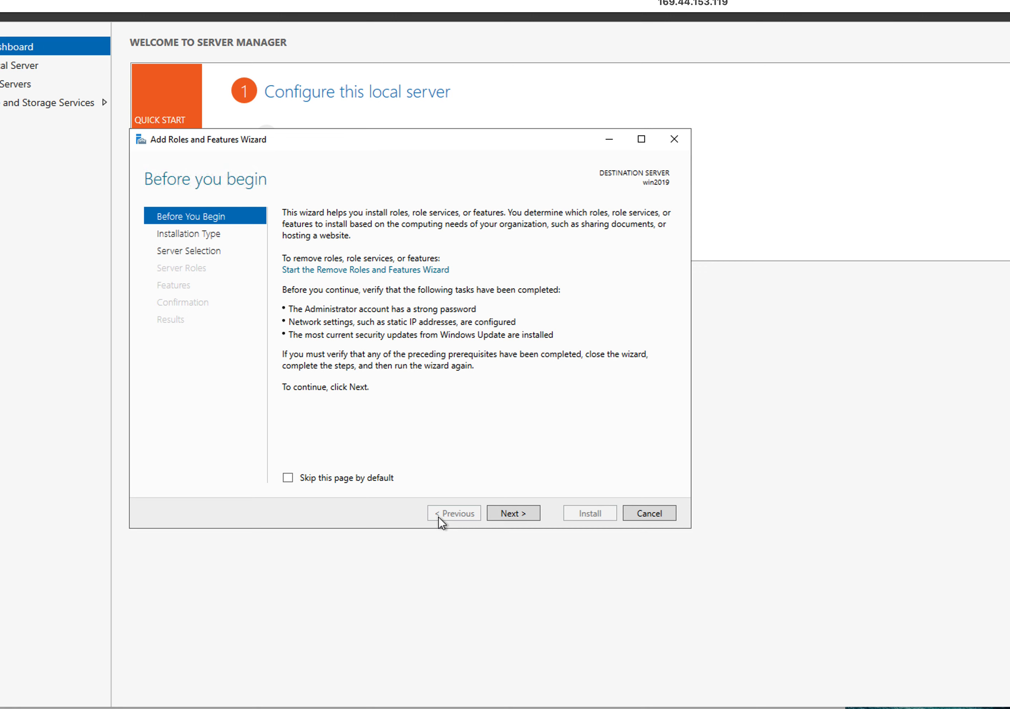
click(518, 512)
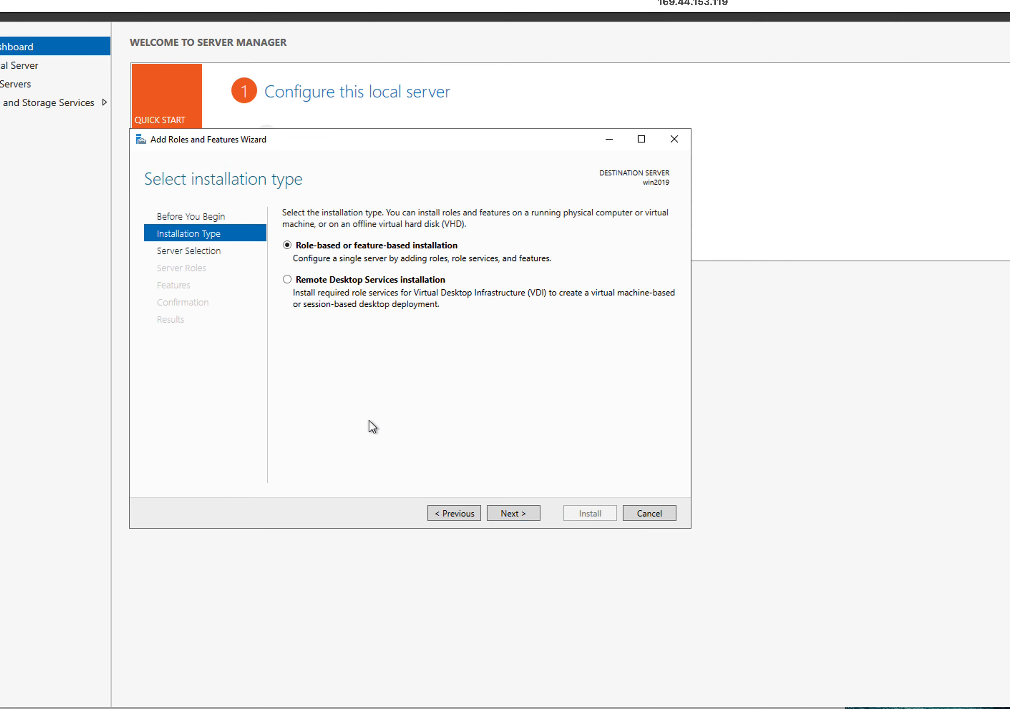
click(503, 512)
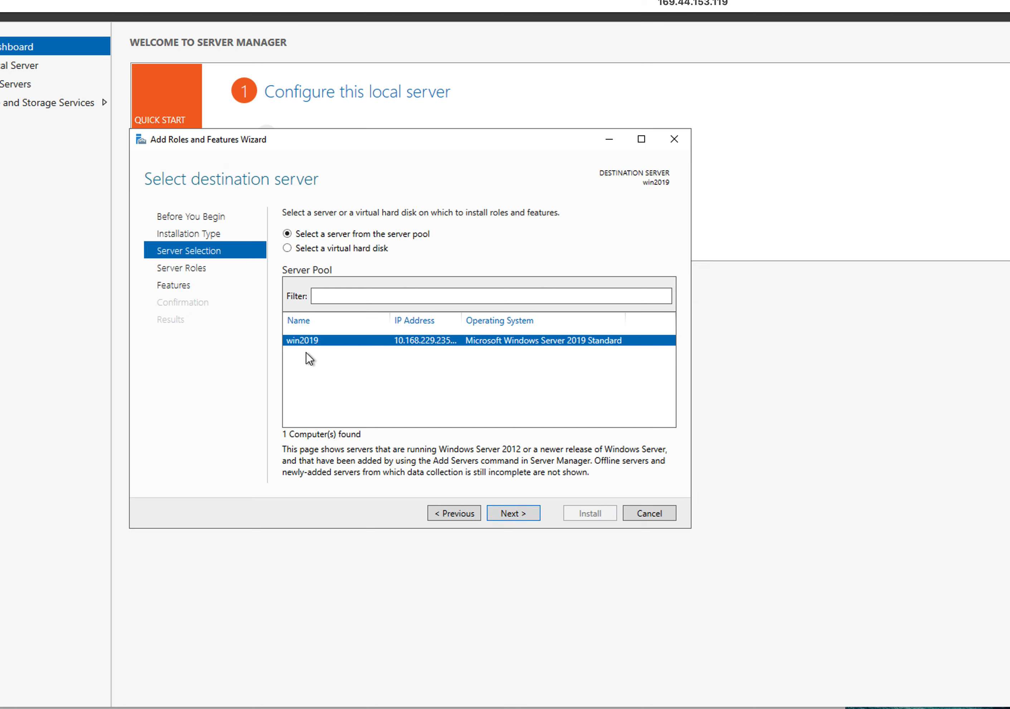
click(511, 514)
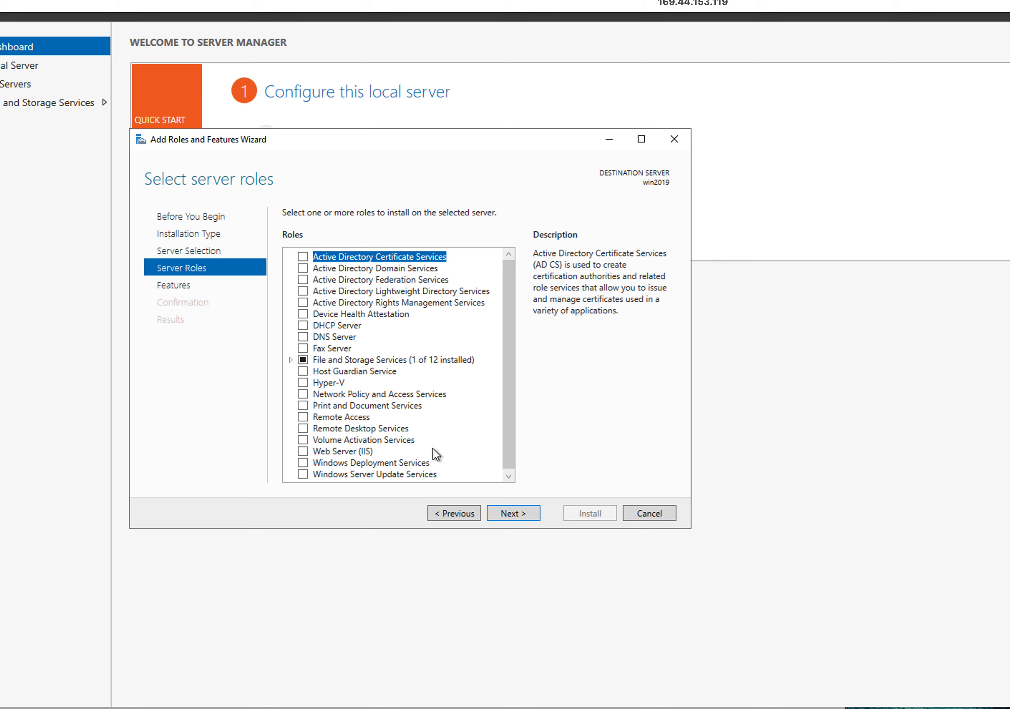
Select the DNS Server role together with its required management tools and proceed to the features selection.
click(303, 337)
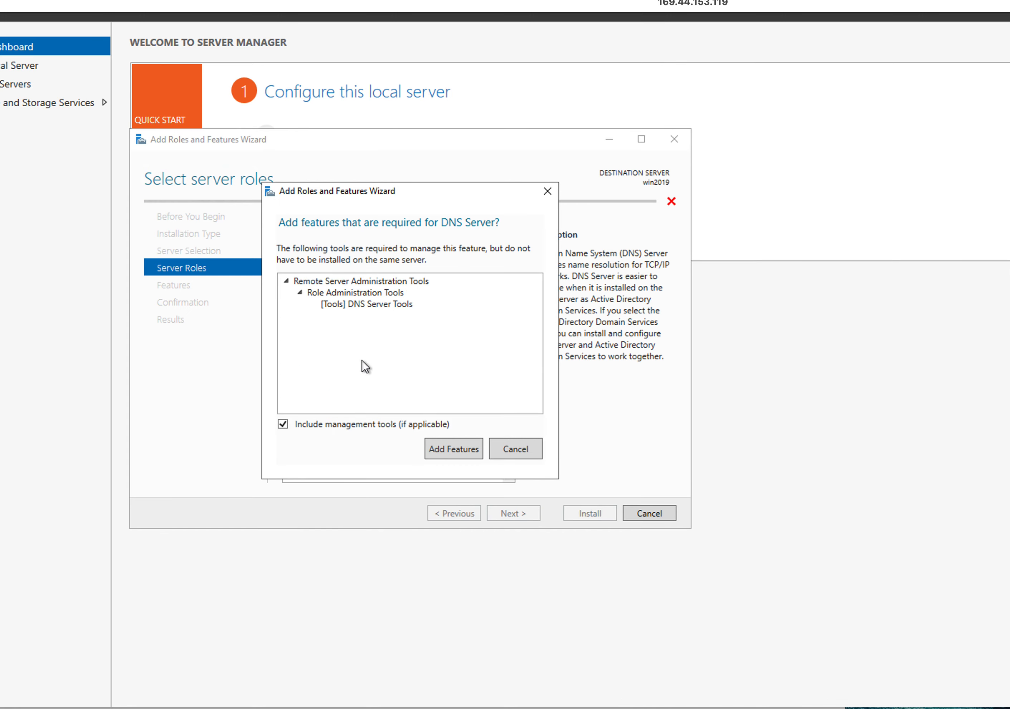
click(457, 448)
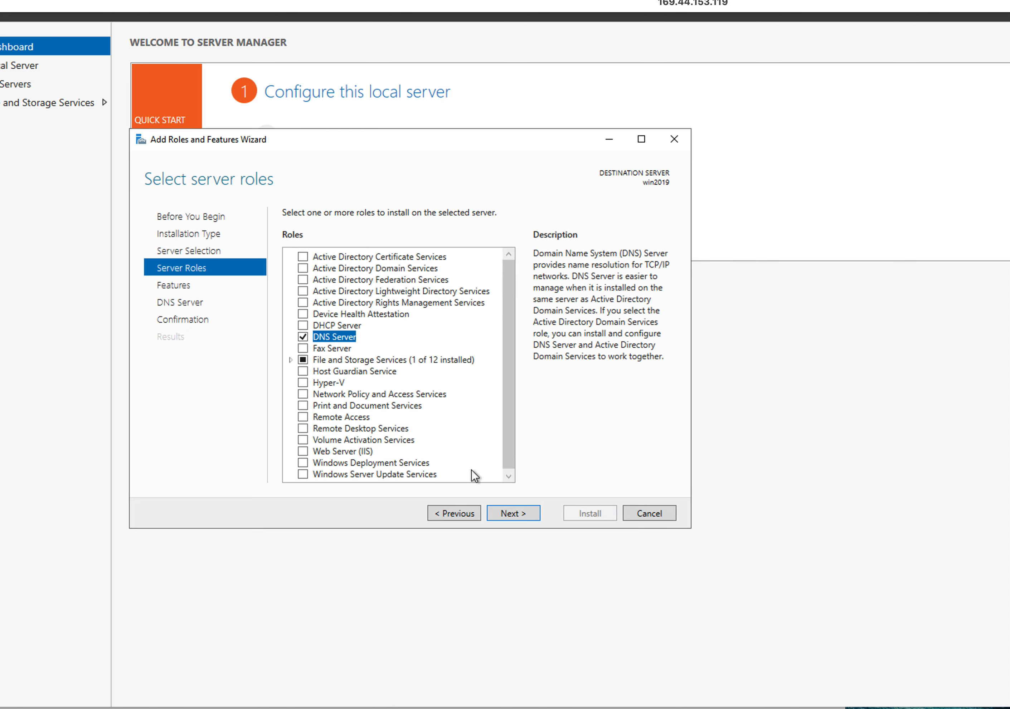
click(525, 518)
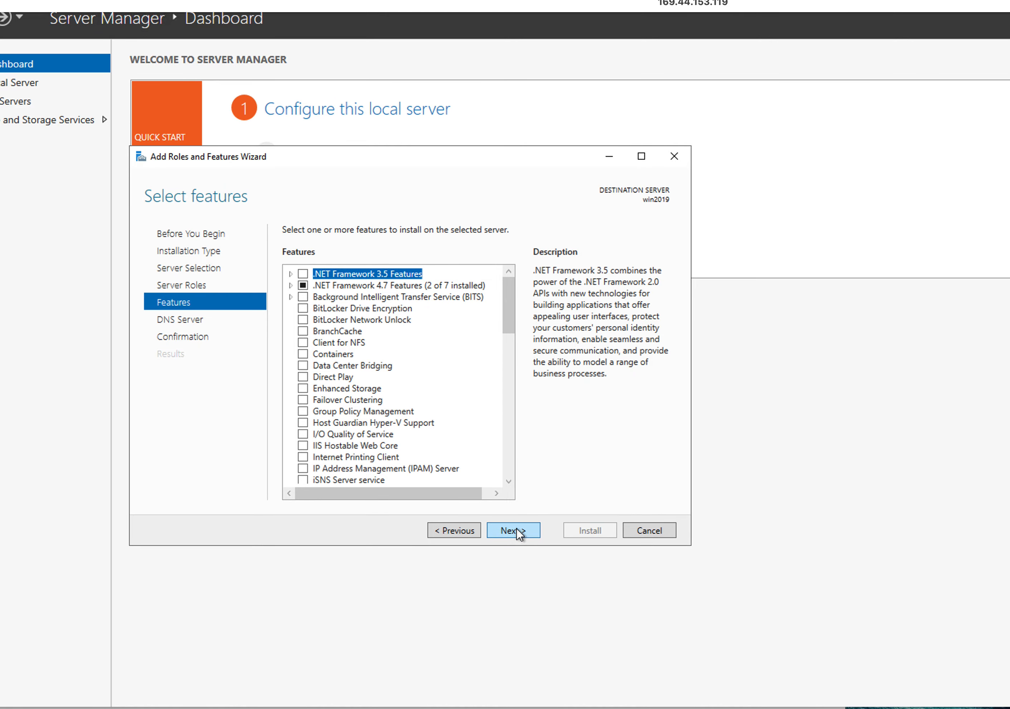
Keep the default features, install the DNS Server role and close the wizard once the installation is done.
click(515, 530)
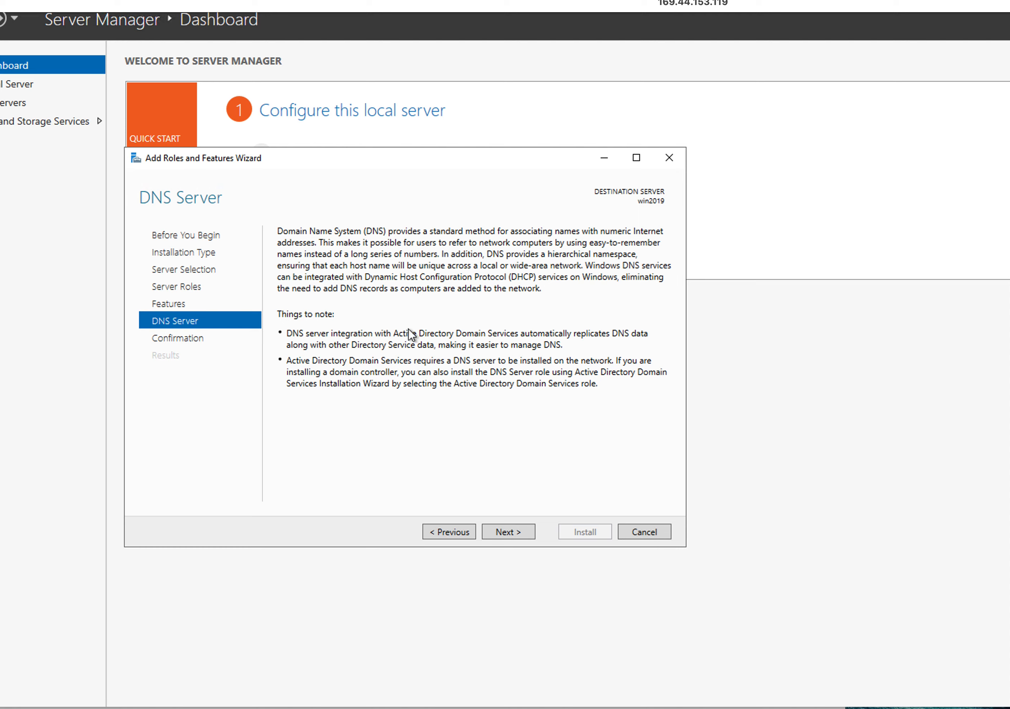
click(511, 538)
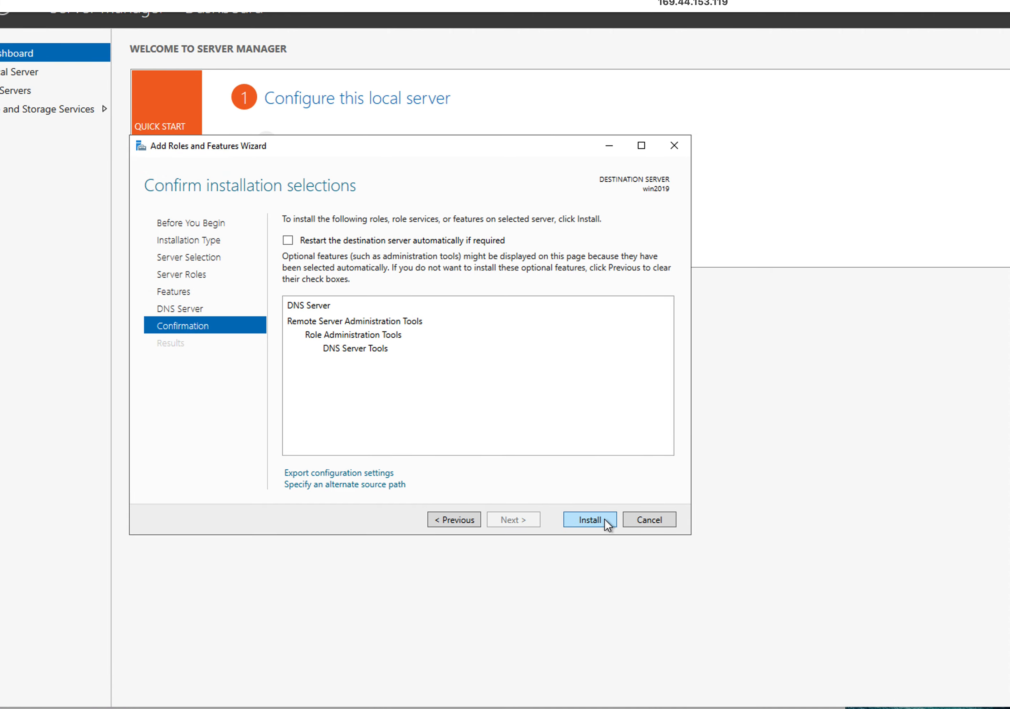
click(598, 519)
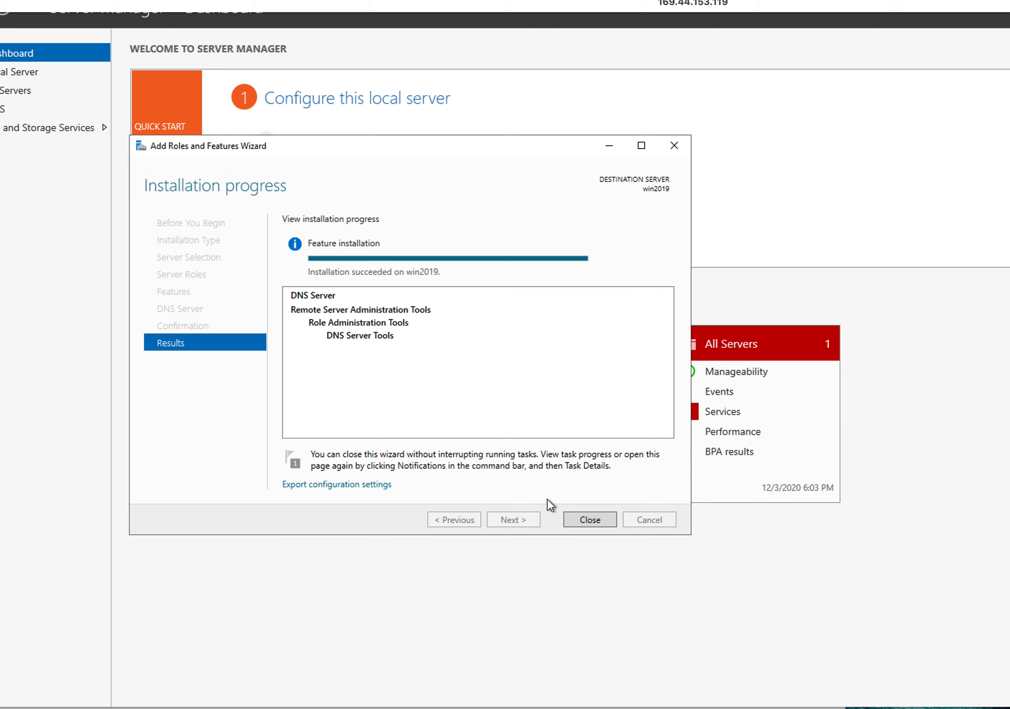
click(596, 519)
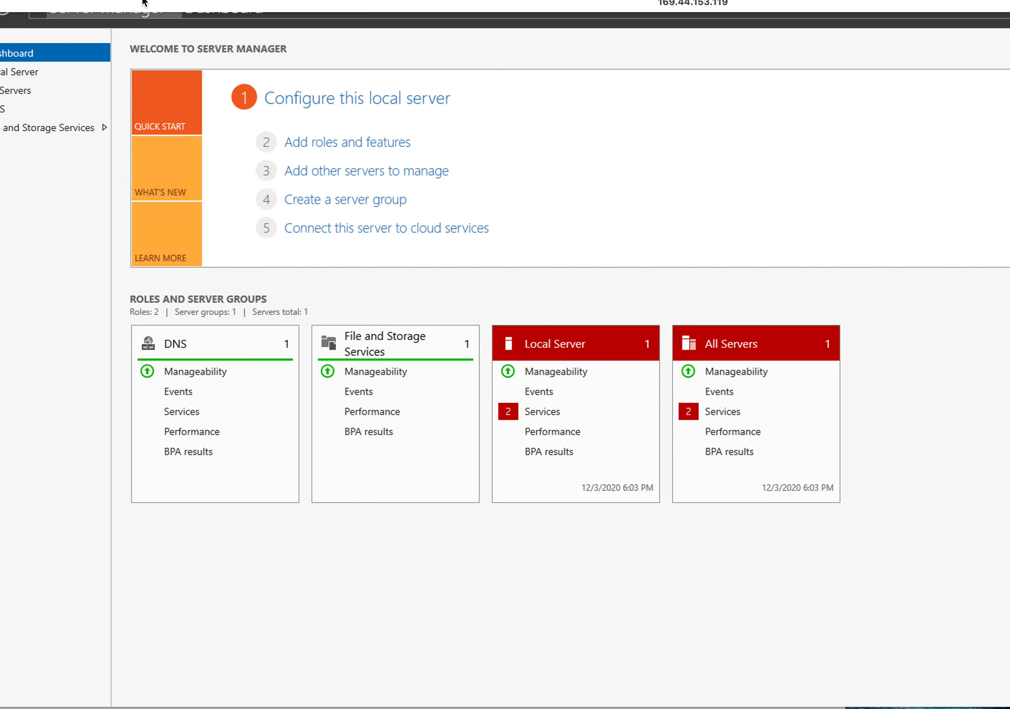
Open the DNS role page and examine its servers, events, services and Best Practices Analyzer sections.
drag(157, 6, 250, 10)
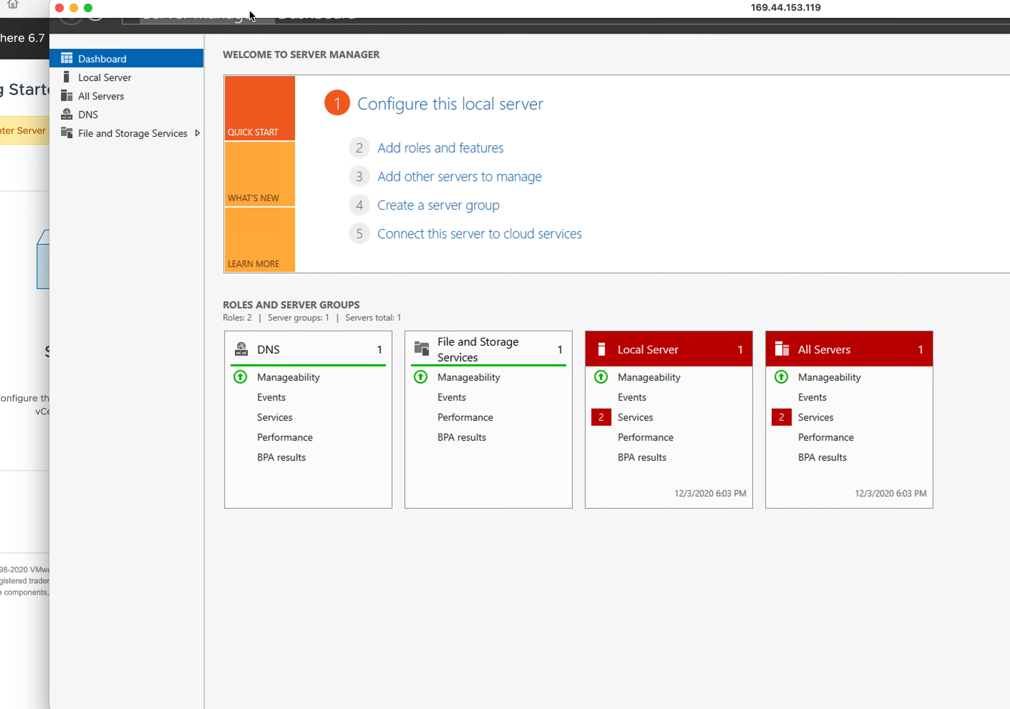
click(84, 114)
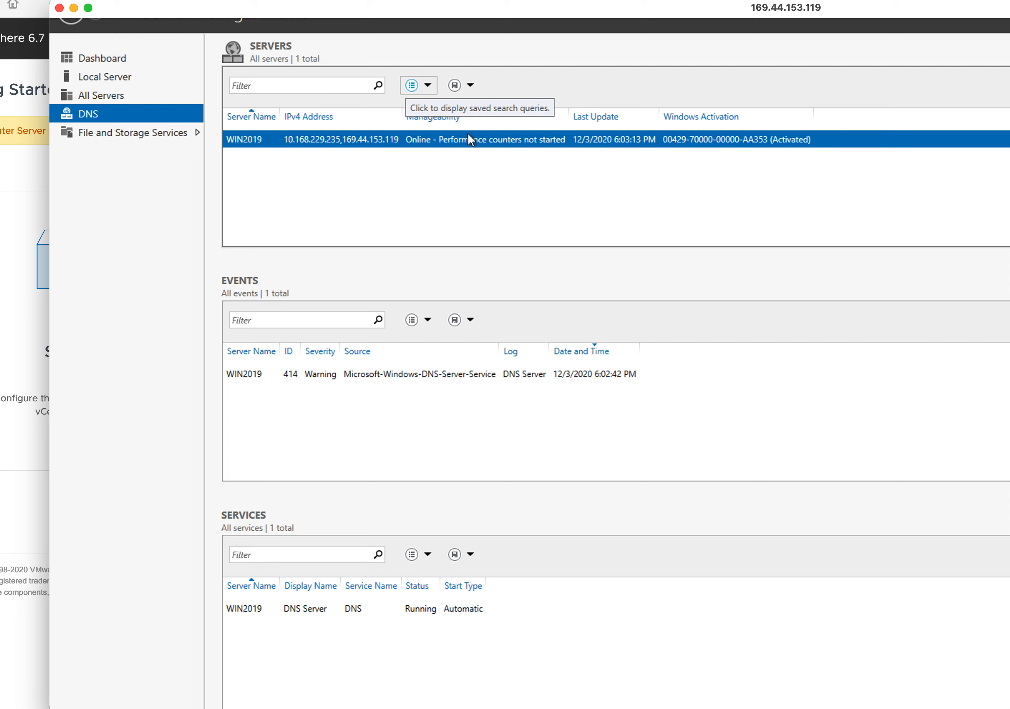
scroll(501, 164, down, 5)
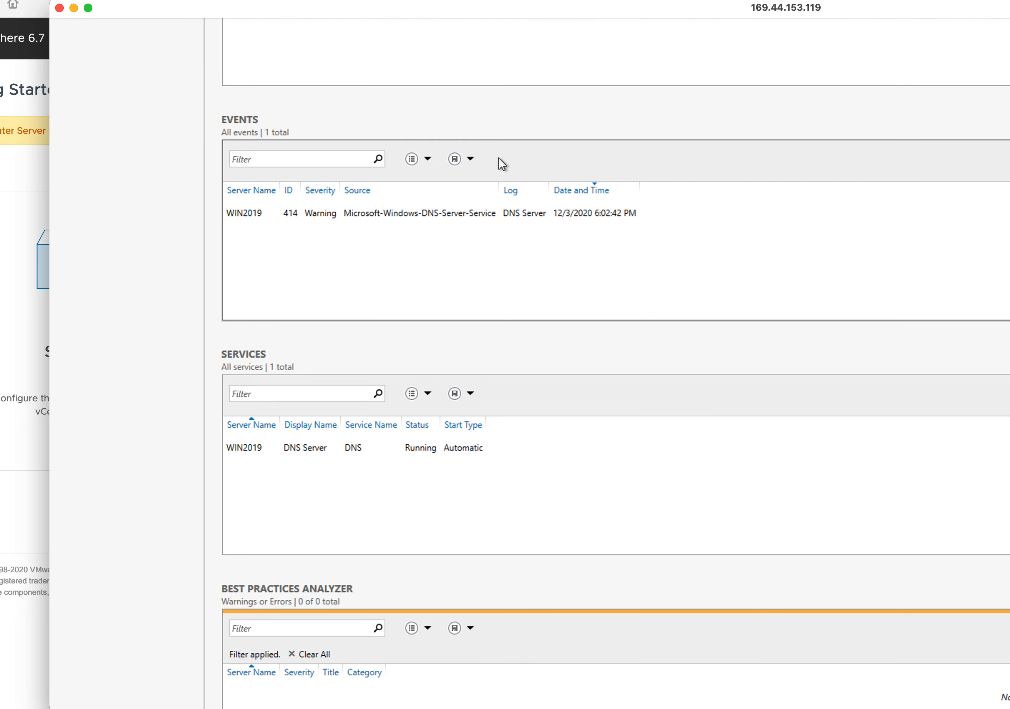
scroll(500, 164, down, 4)
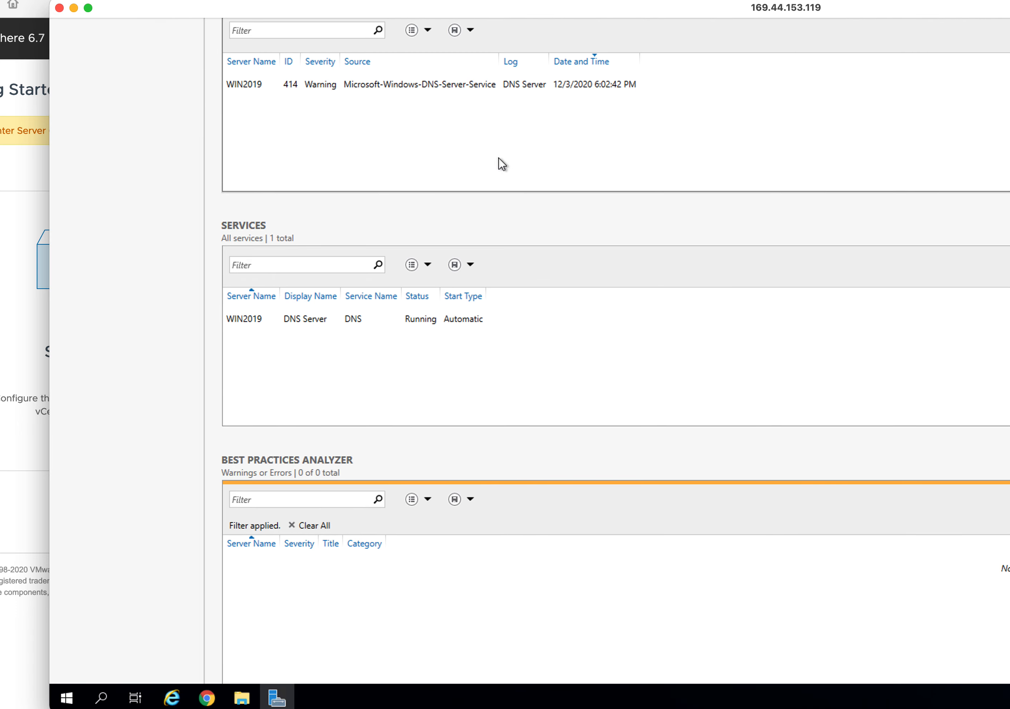
scroll(498, 166, up, 9)
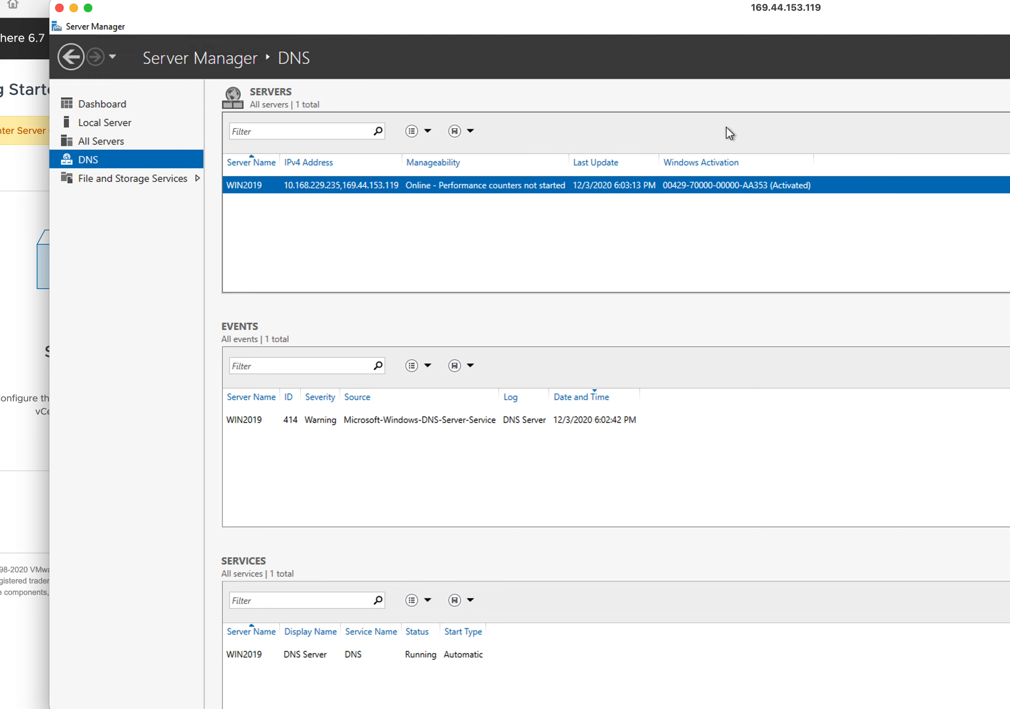
drag(927, 18, 885, 17)
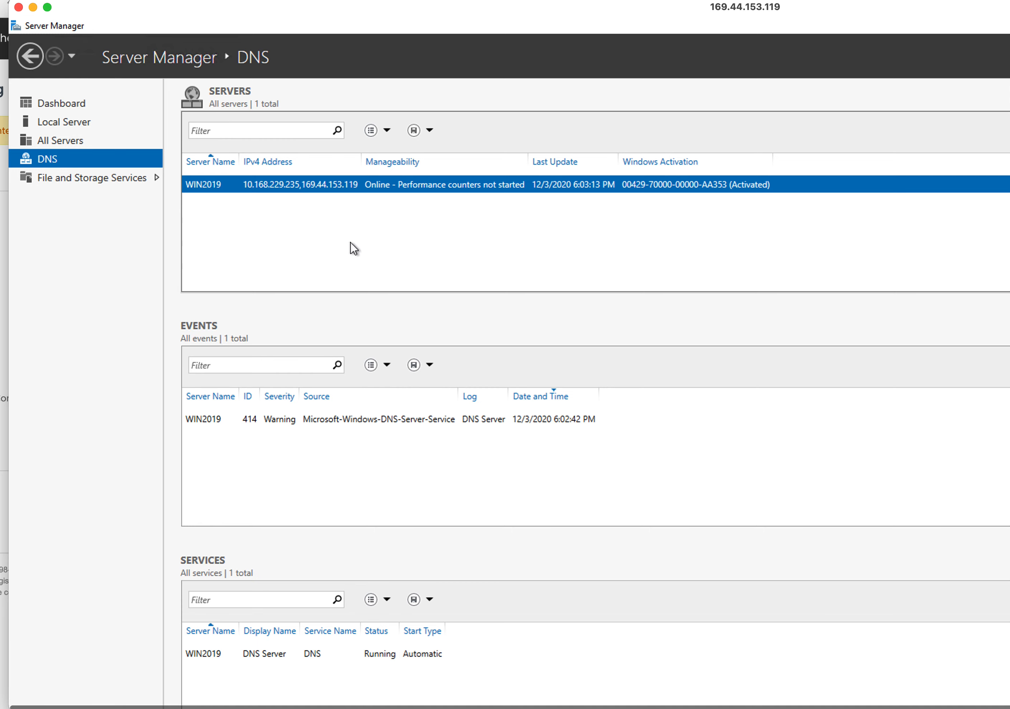
scroll(351, 248, down, 5)
scroll(375, 292, down, 10)
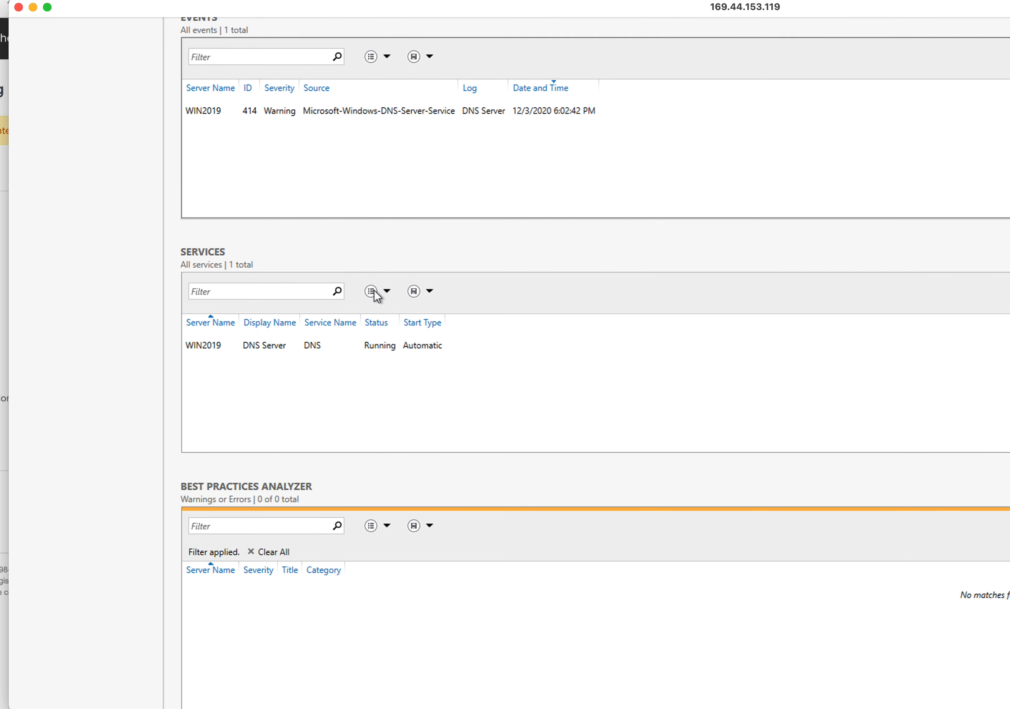
scroll(373, 289, right, 15)
scroll(377, 286, left, 15)
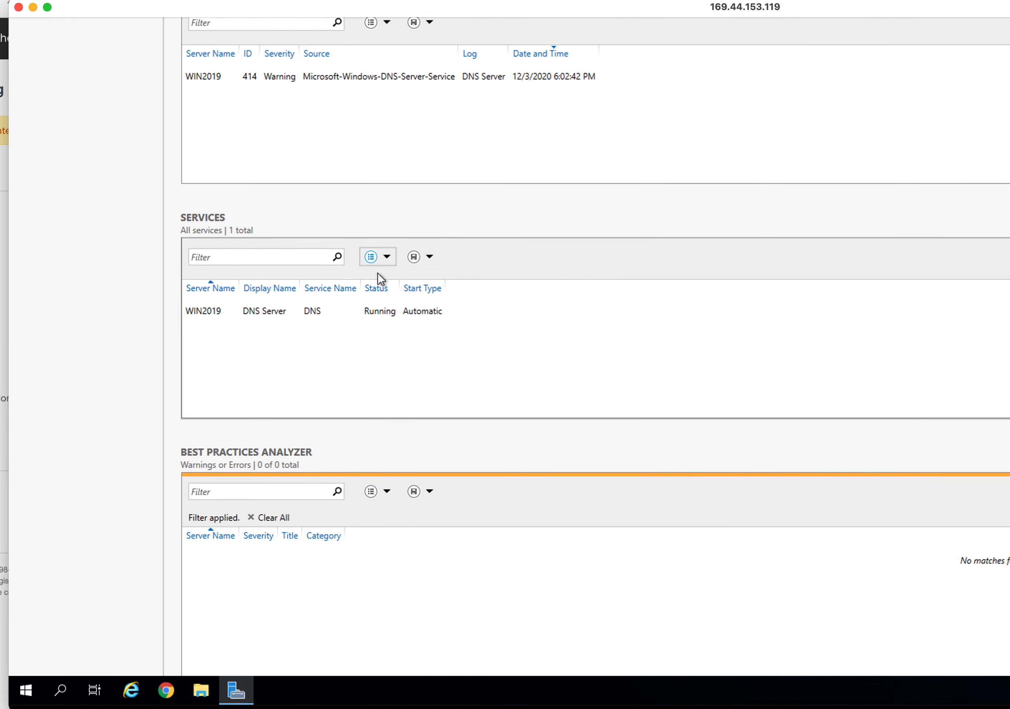
scroll(376, 272, up, 14)
scroll(376, 273, up, 1)
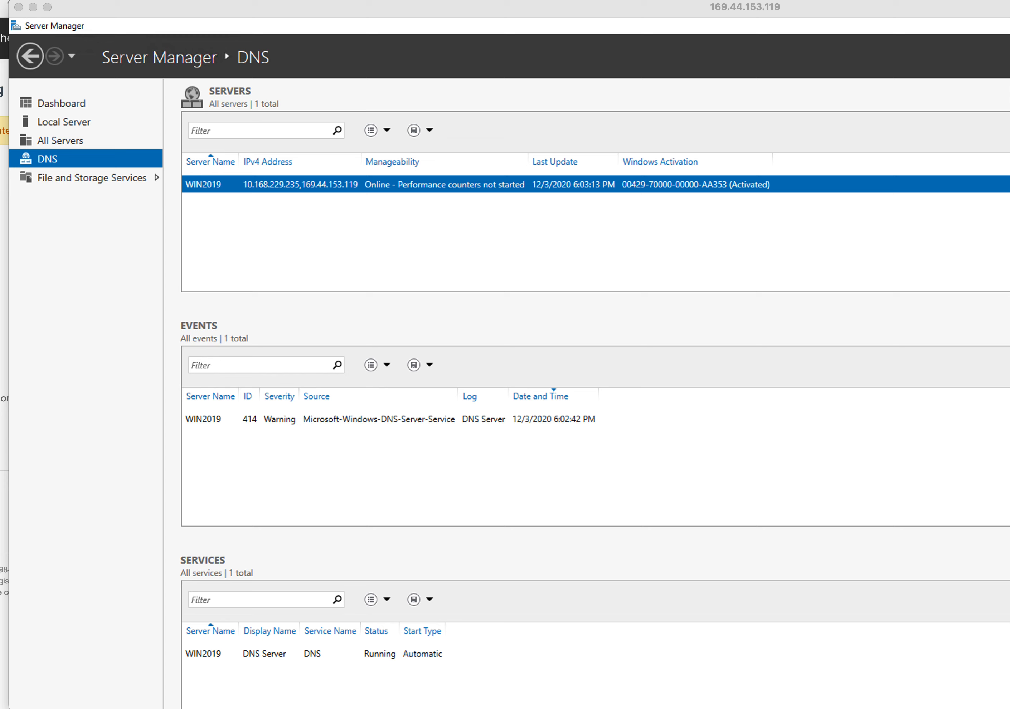
Switch to the browser guide on adding a DNS forward lookup zone and read up to the step on opening DNS configuration.
drag(1009, 107, 630, 89)
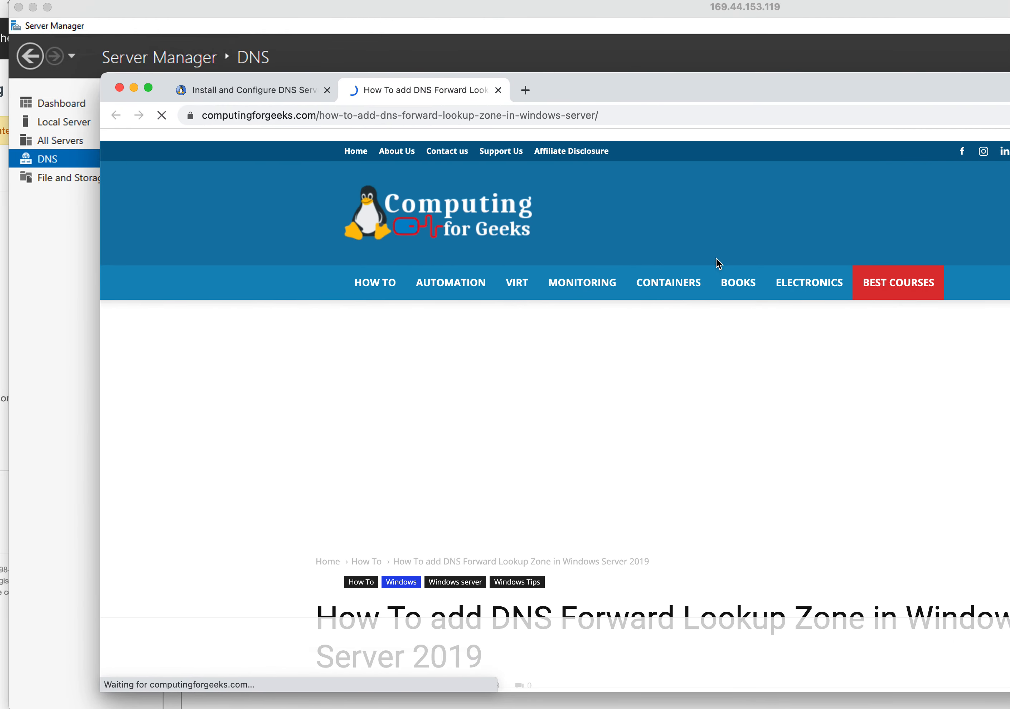
scroll(714, 254, down, 7)
scroll(701, 248, down, 7)
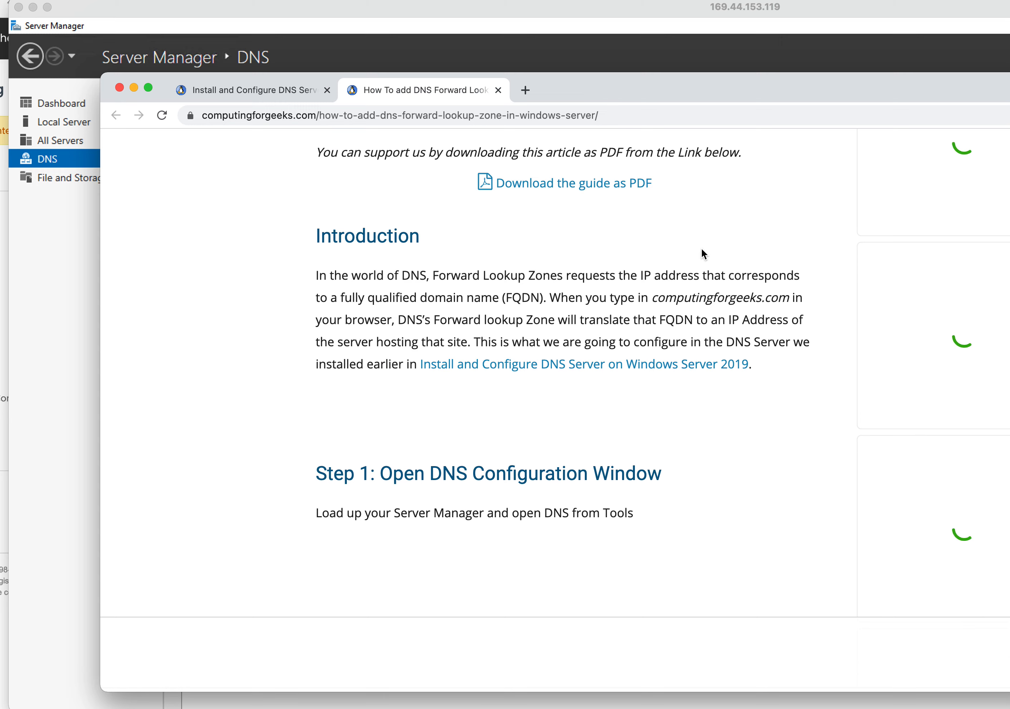
Read the guide's instructions on opening the DNS configuration window and a new zone, and move the browser out of the way.
scroll(701, 253, down, 3)
drag(692, 83, 652, 77)
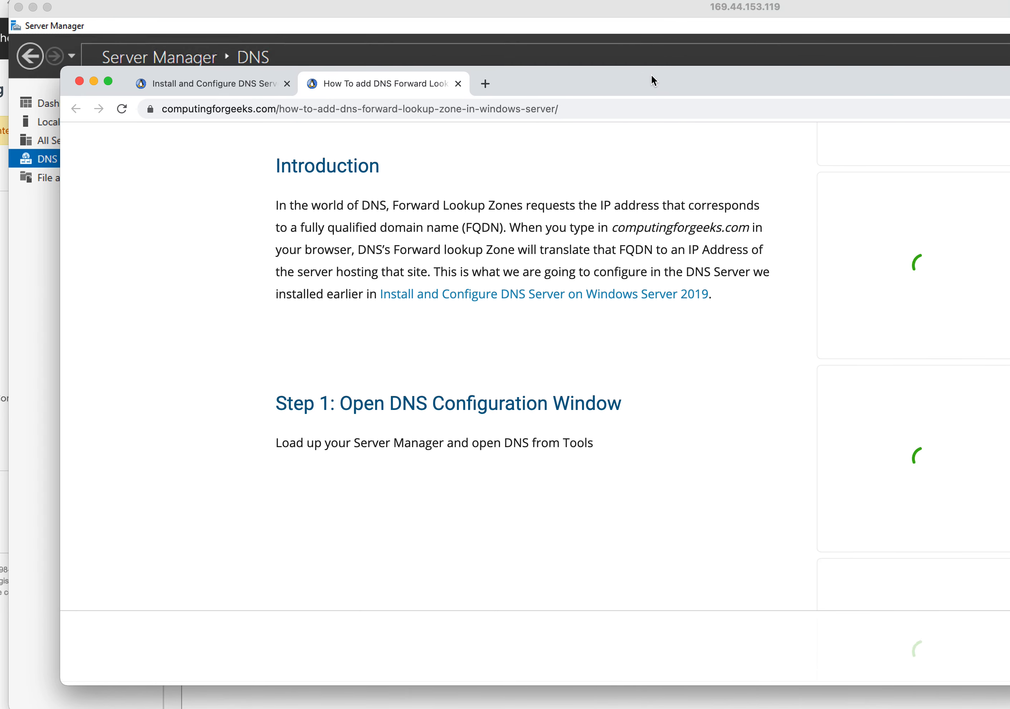
scroll(661, 338, down, 9)
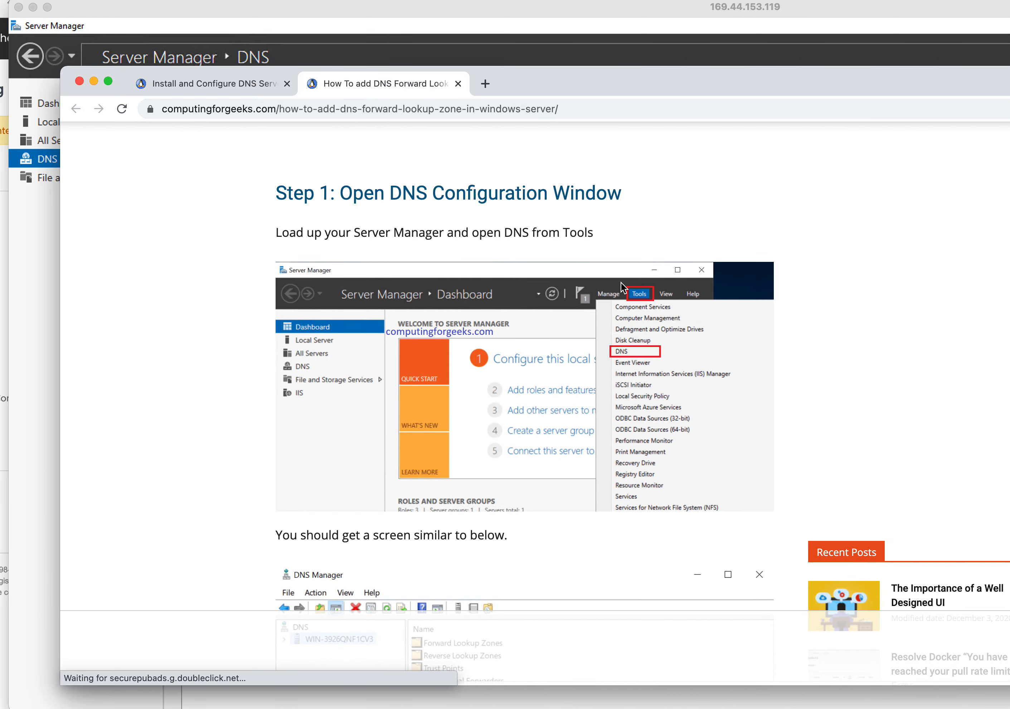
scroll(621, 281, down, 15)
scroll(620, 288, up, 2)
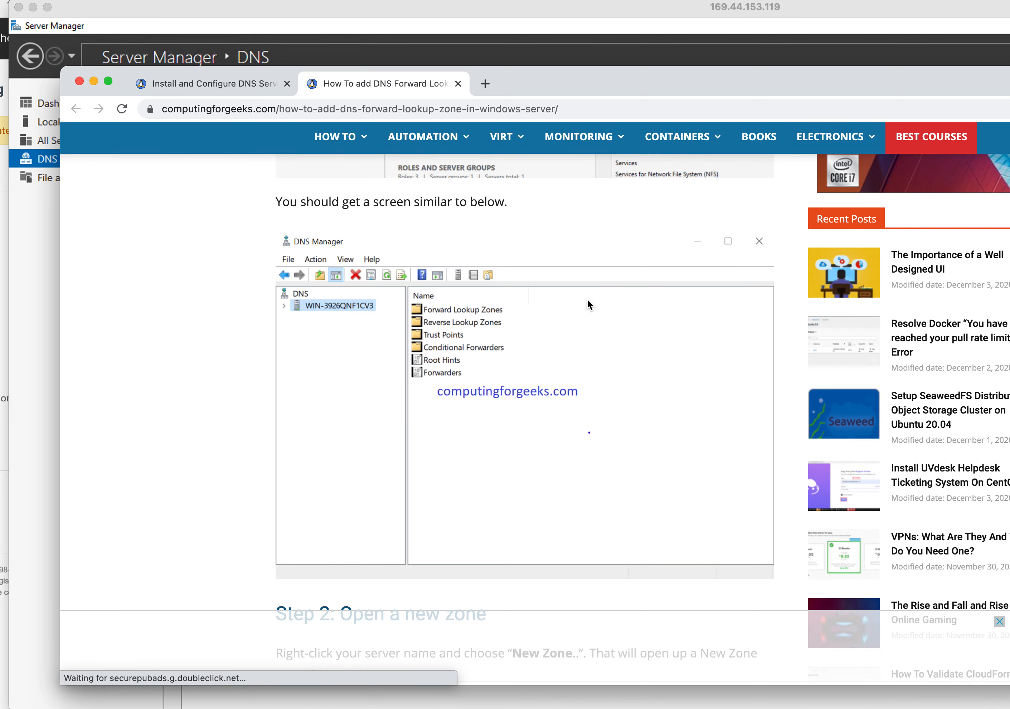
scroll(588, 297, up, 2)
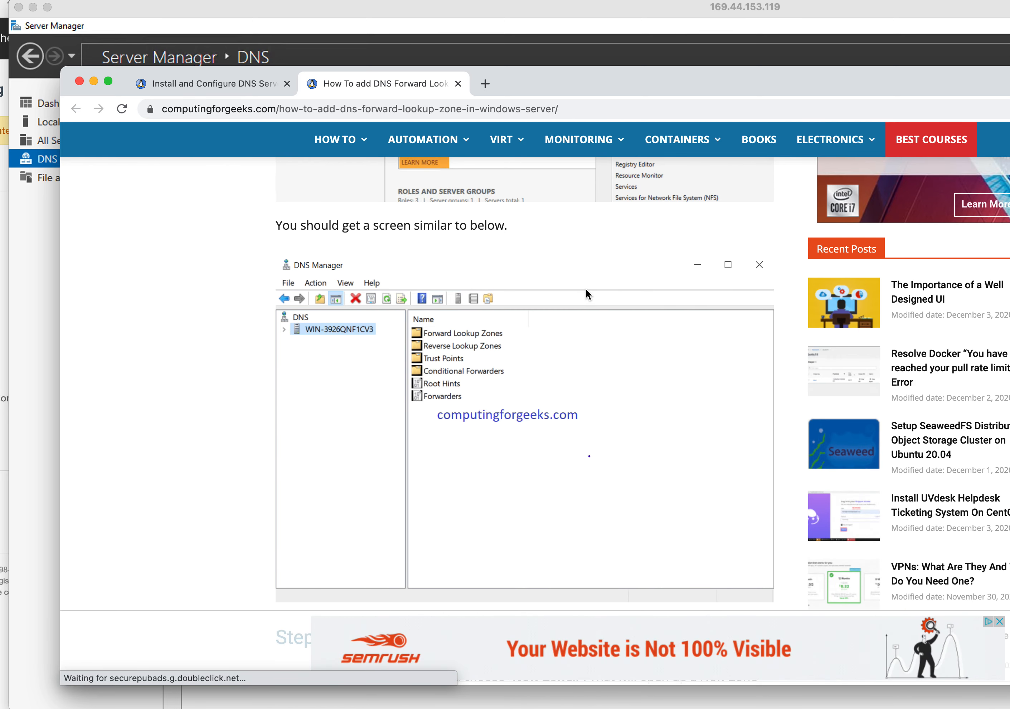
scroll(584, 286, up, 5)
scroll(585, 285, down, 20)
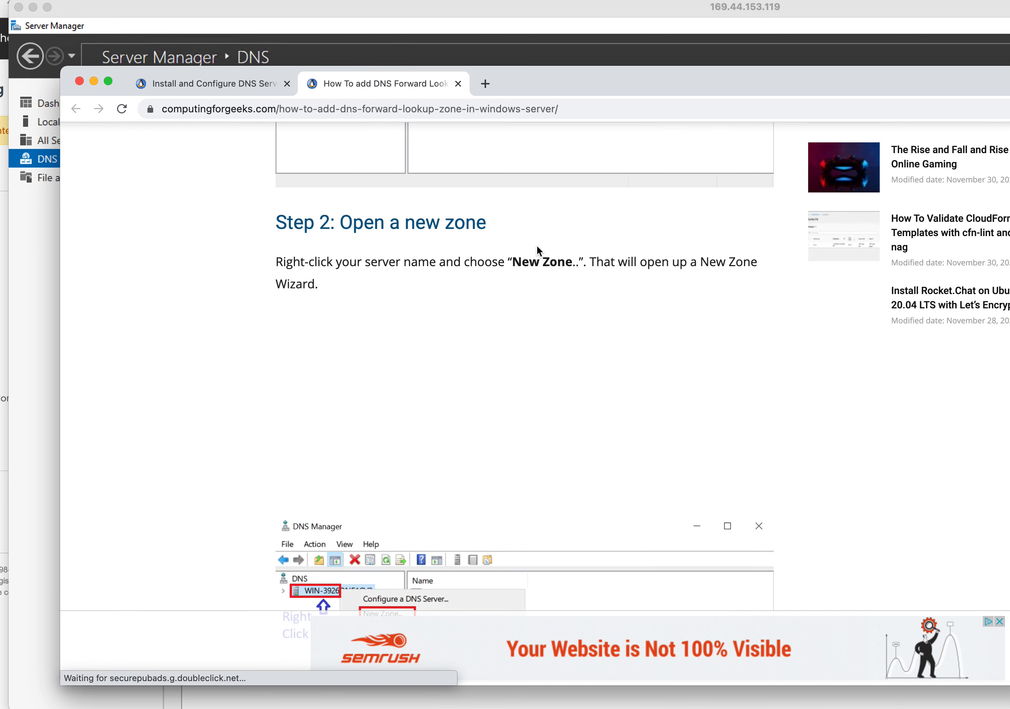
scroll(537, 245, down, 3)
drag(373, 67, 1009, 267)
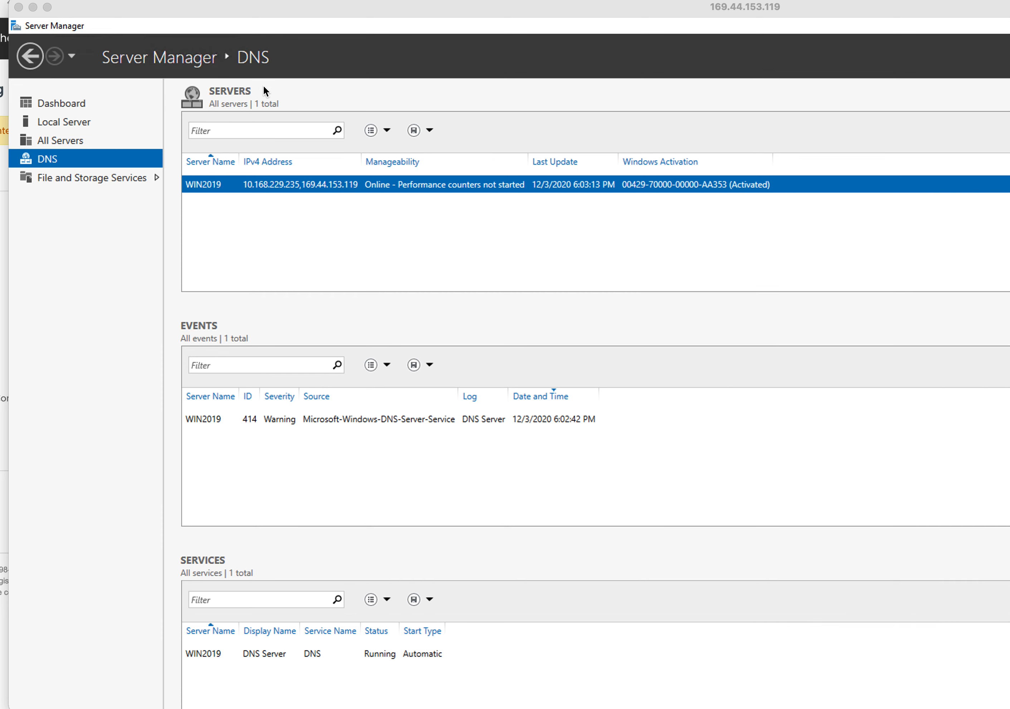
Return from the DNS page to the Server Manager dashboard and close Server Manager.
click(31, 57)
click(31, 56)
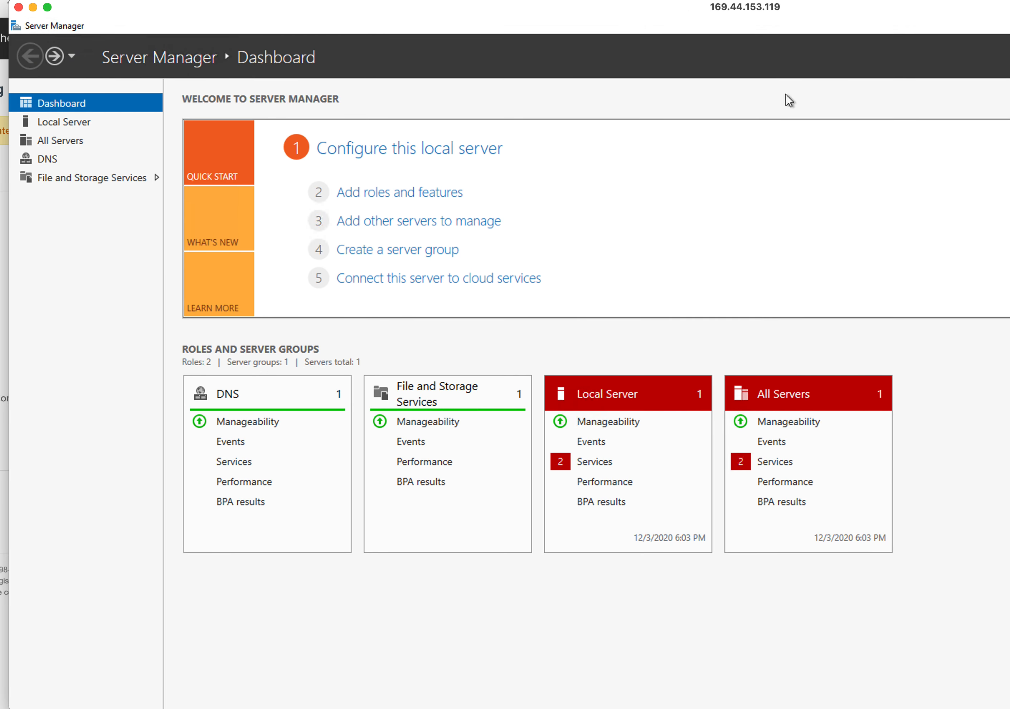
drag(85, 26, 16, 10)
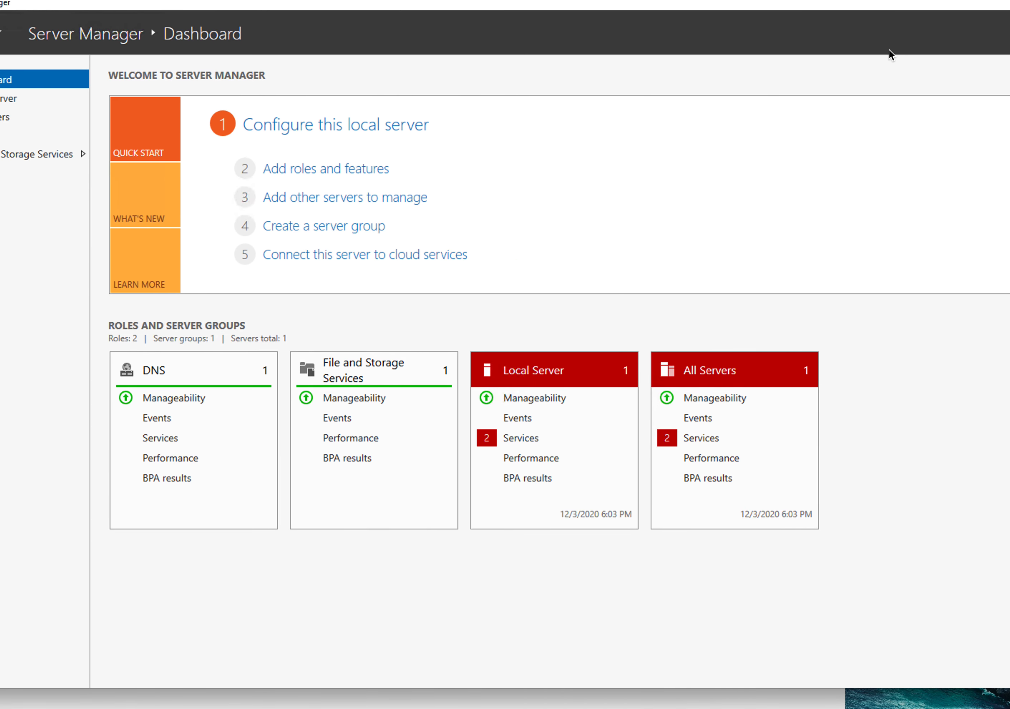
scroll(894, 142, down, 8)
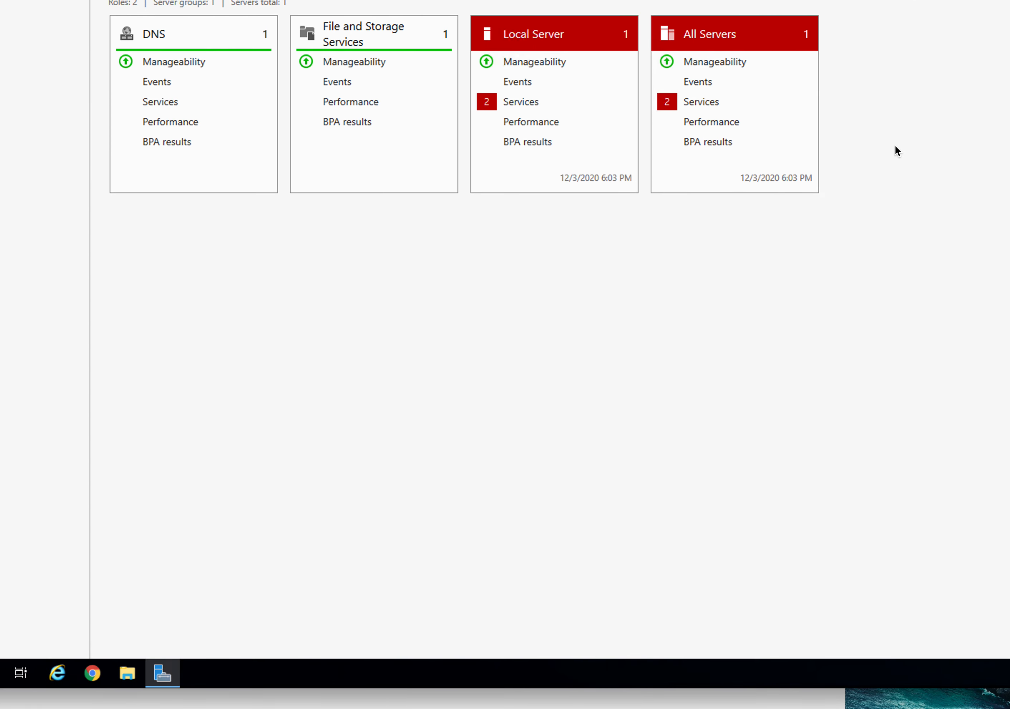
scroll(843, 236, up, 8)
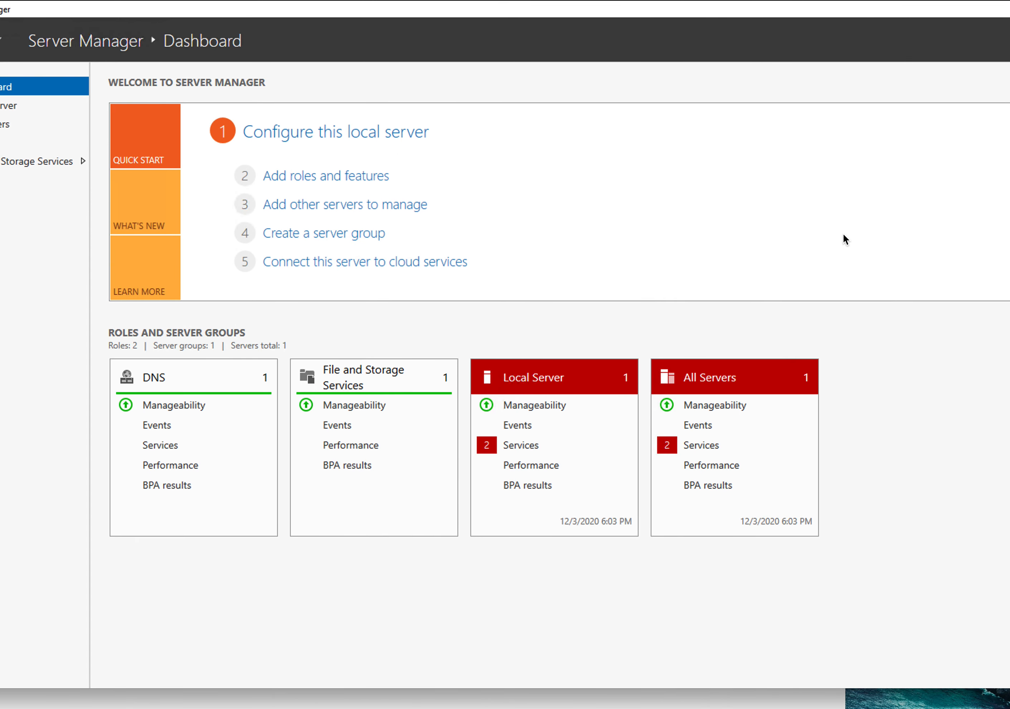
scroll(842, 233, right, 4)
scroll(847, 230, right, 5)
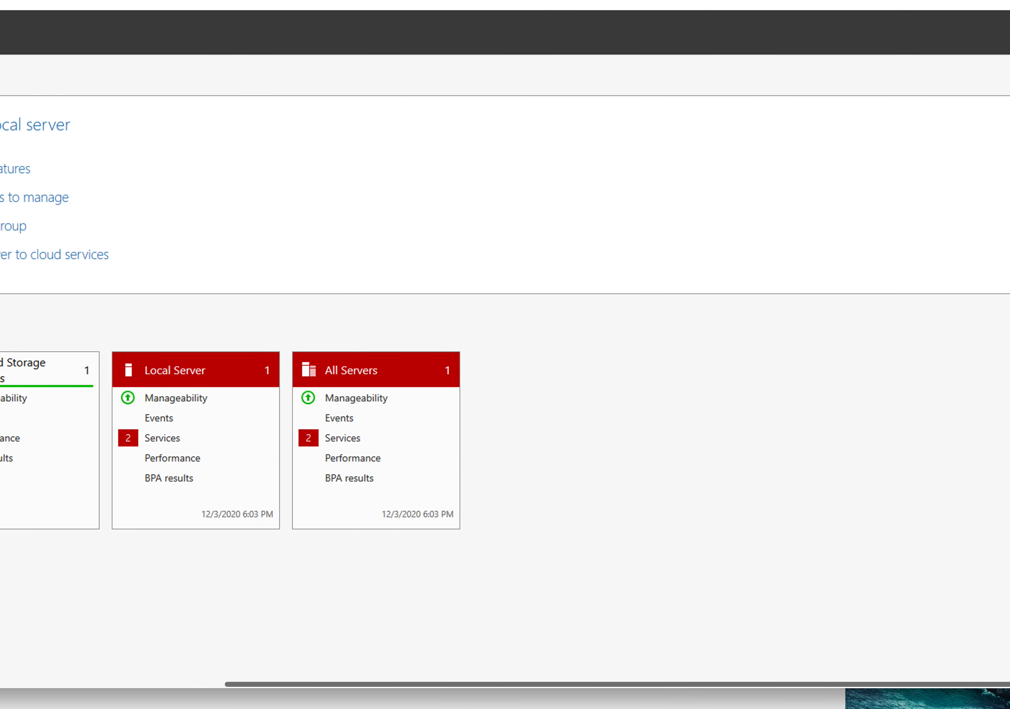
click(1004, 3)
scroll(551, 289, left, 9)
scroll(552, 289, down, 8)
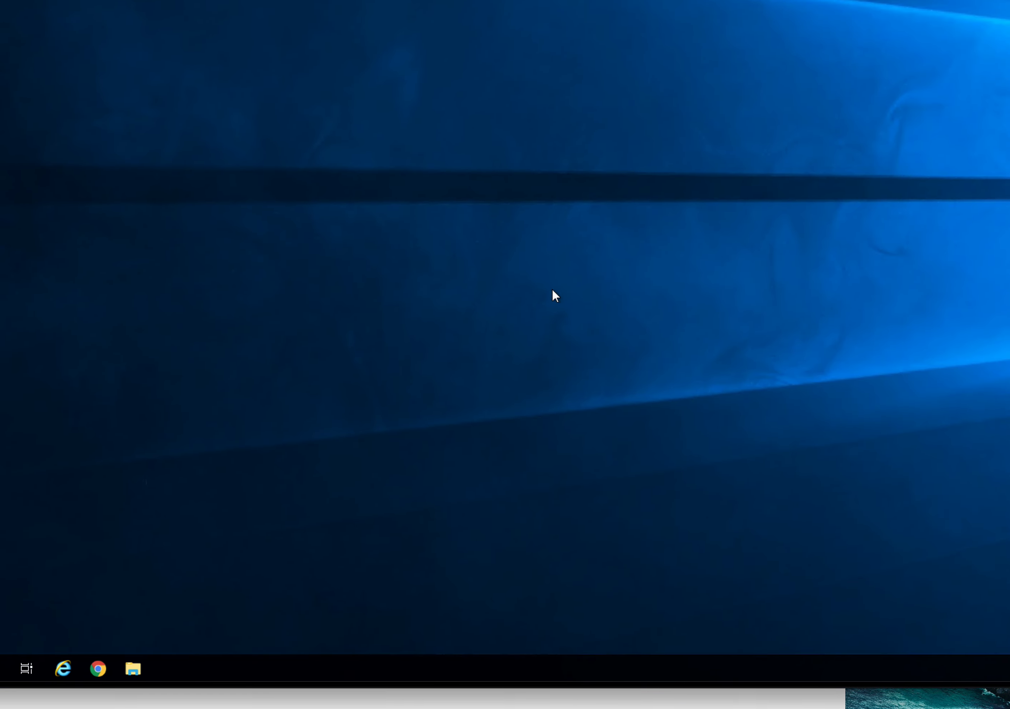
Search Windows for dns, open the DNS desktop app and move its window away from the desktop's edge.
click(3, 674)
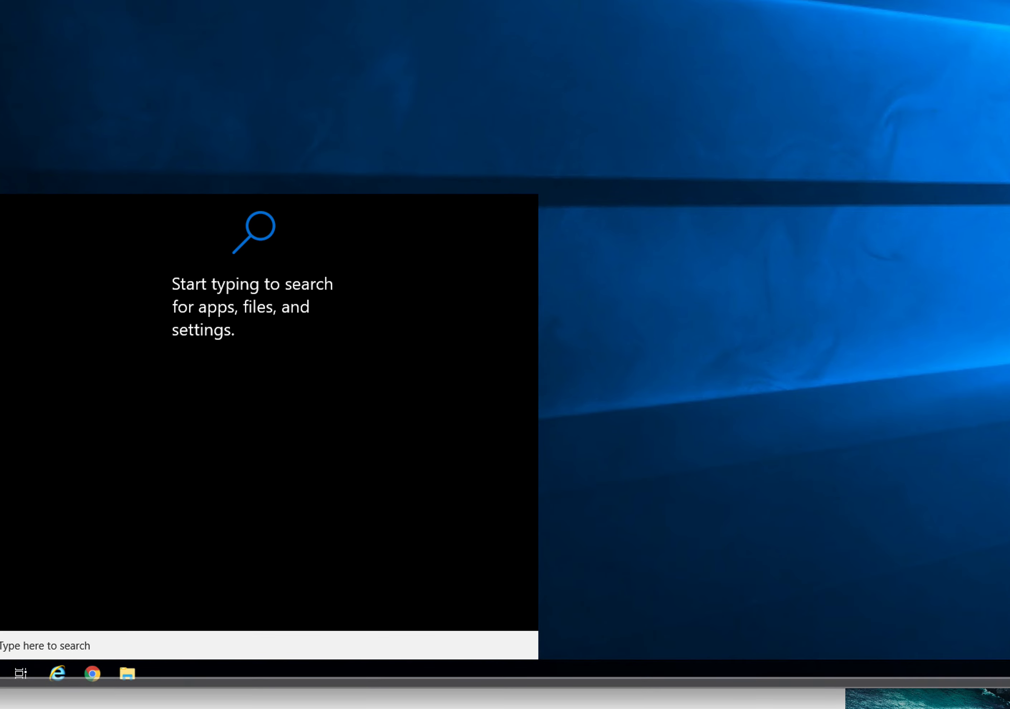
scroll(211, 658, left, 5)
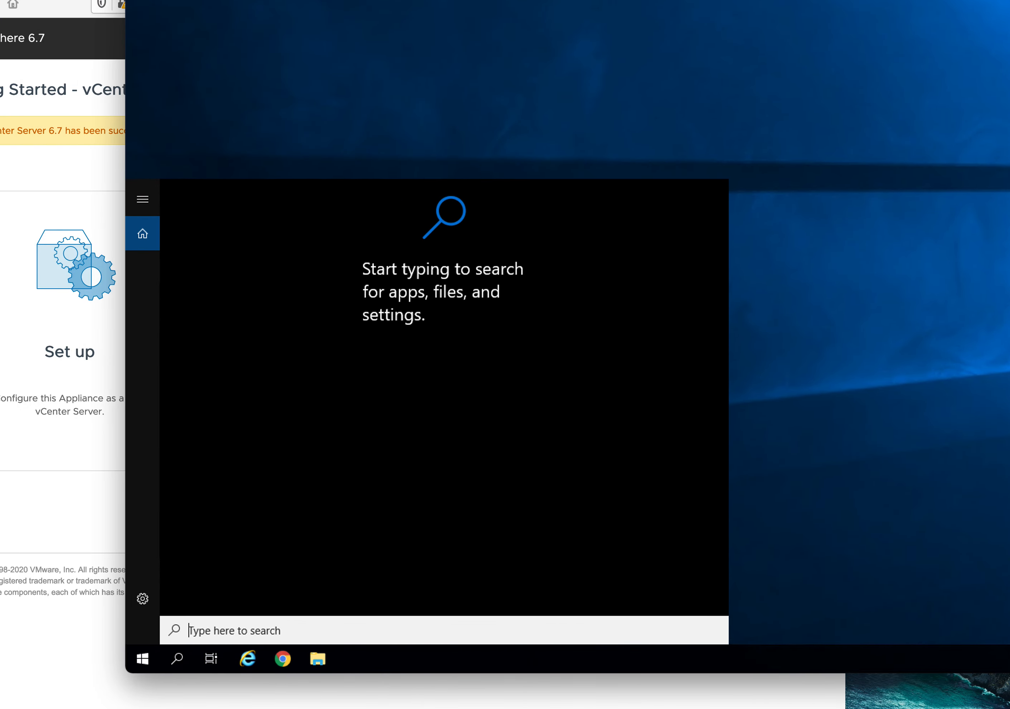
scroll(265, 540, right, 4)
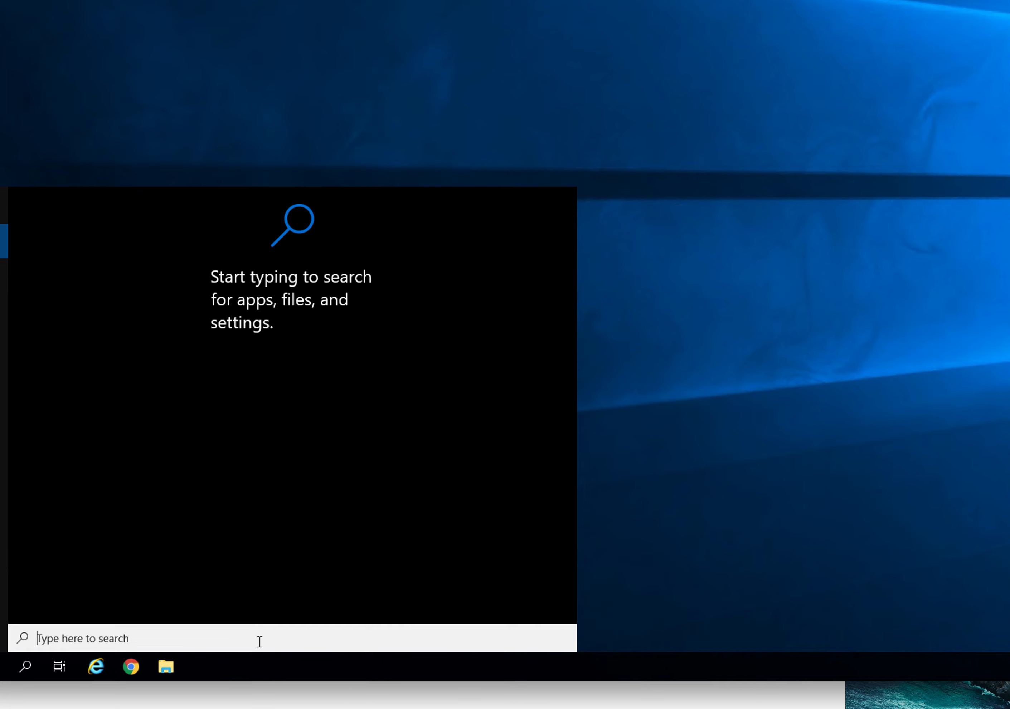
text(ns)
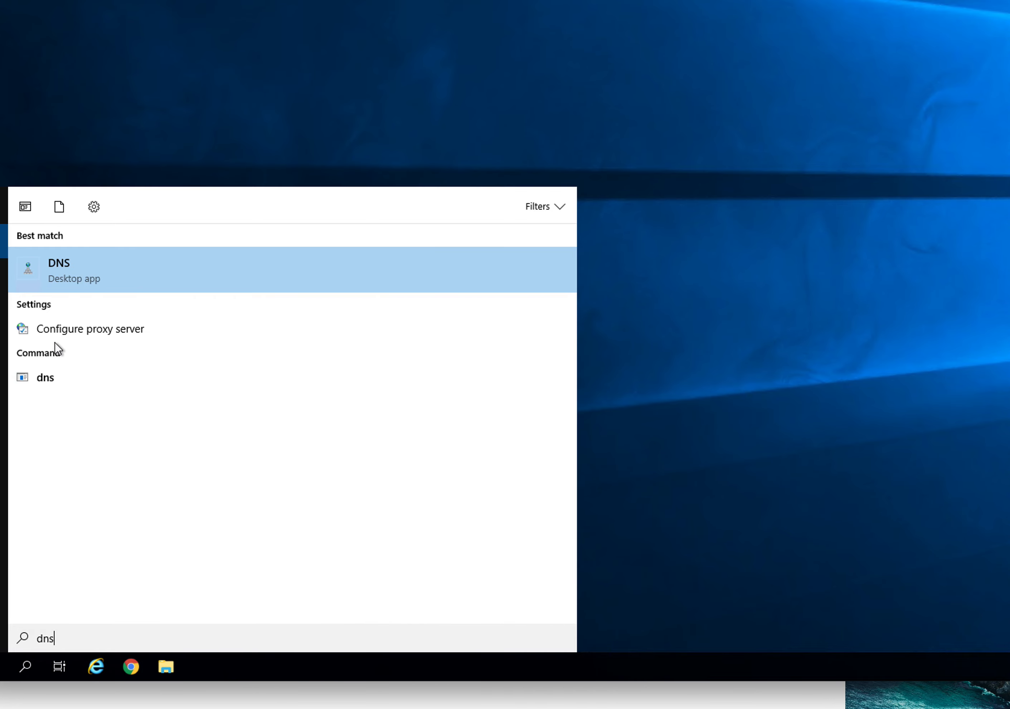
click(64, 277)
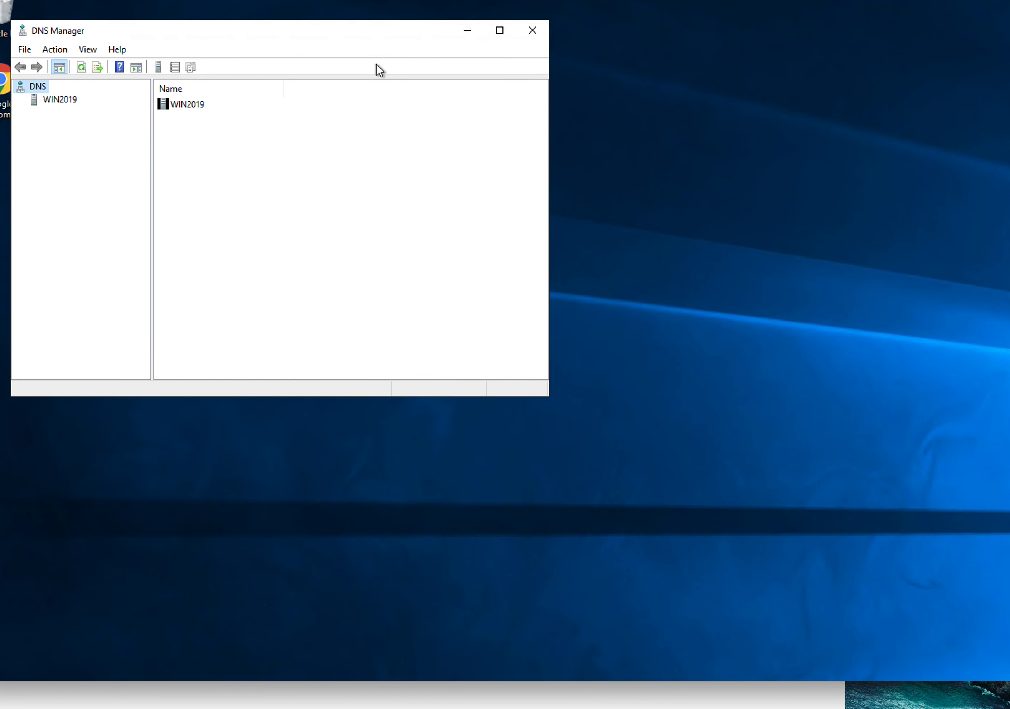
drag(361, 30, 497, 81)
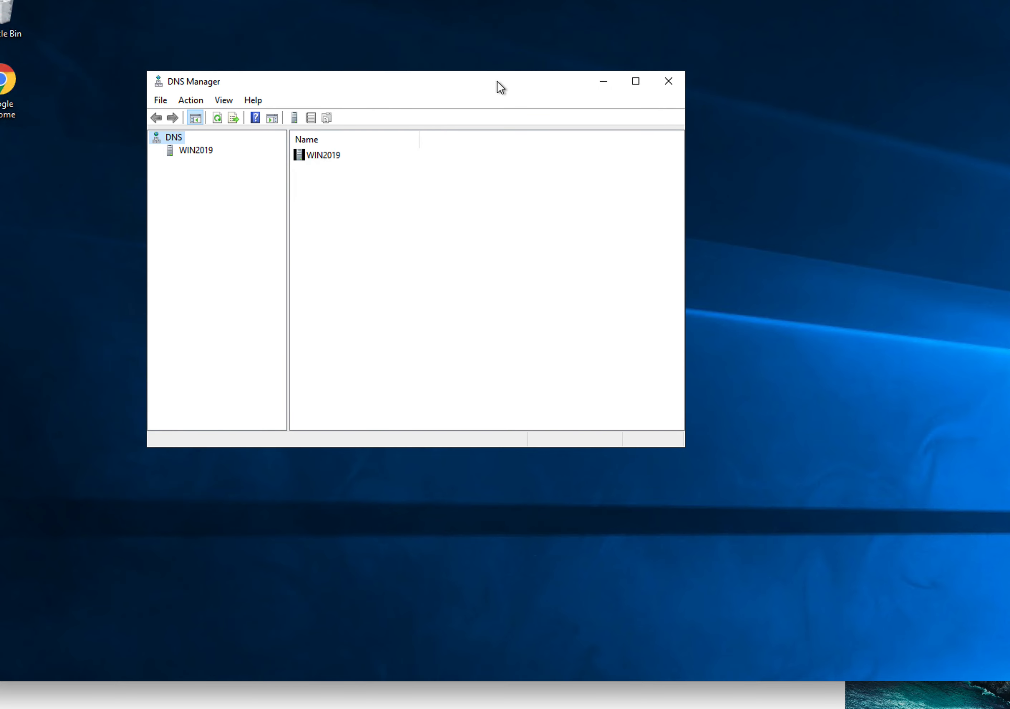
drag(446, 84, 472, 125)
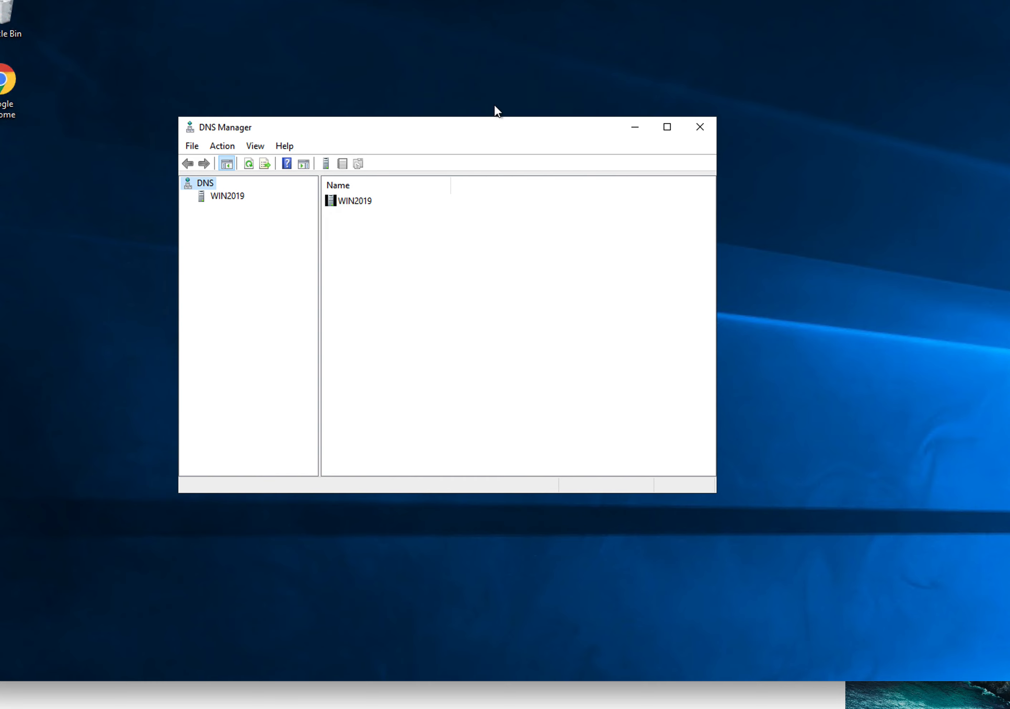
Open the WIN2019 server and start a new zone, keeping the Primary zone and Forward lookup zone types.
double_click(356, 200)
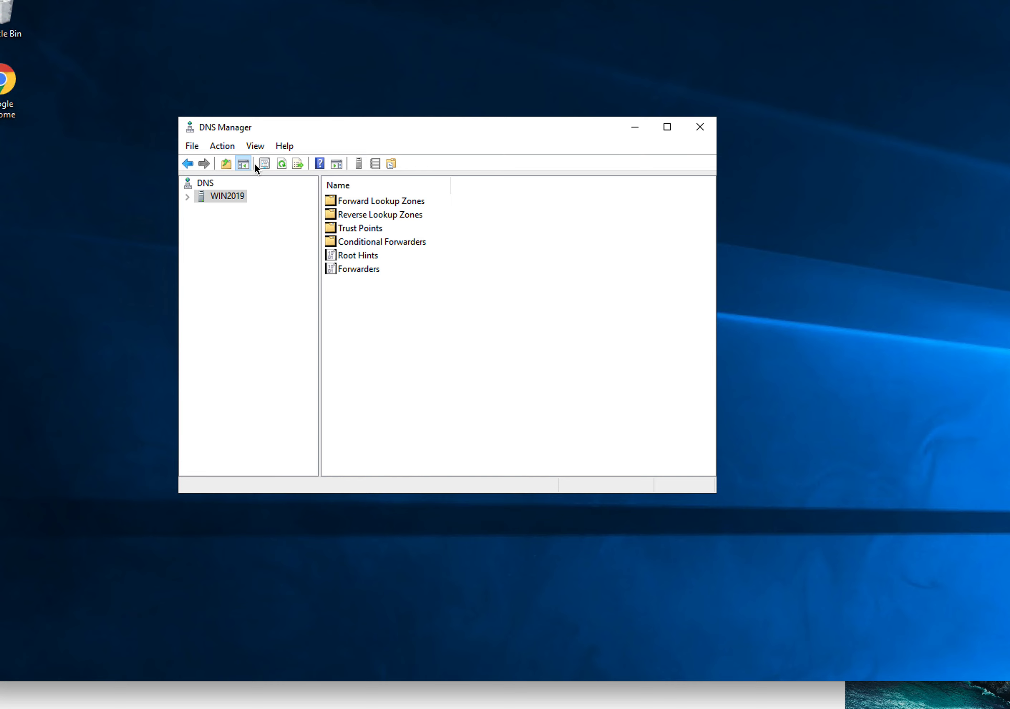
click(219, 147)
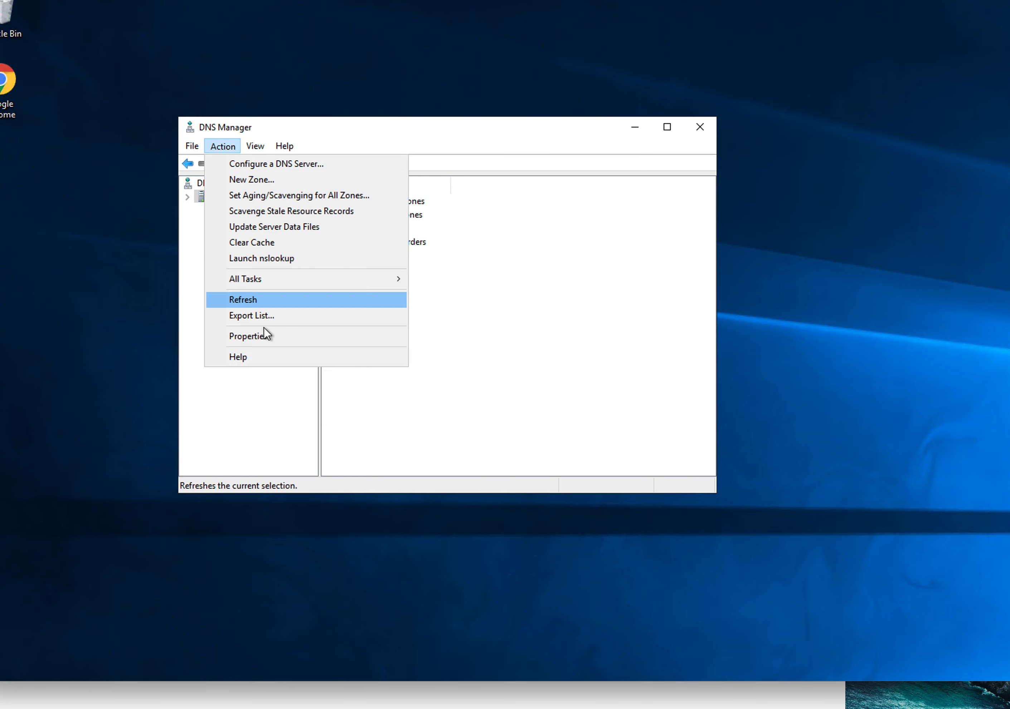
click(259, 179)
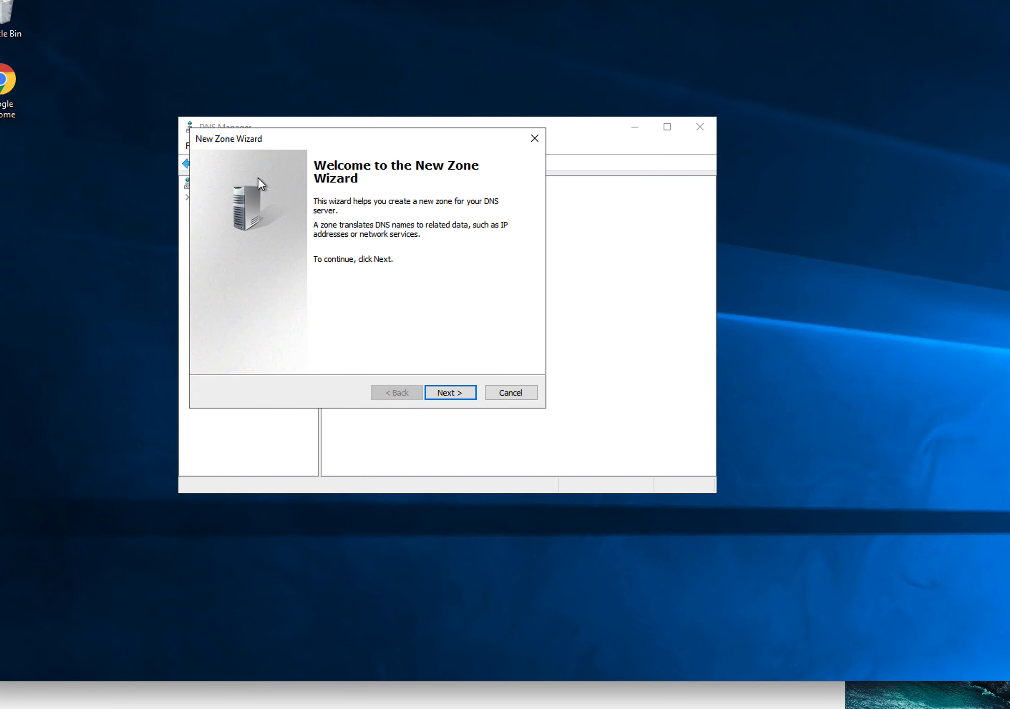
click(462, 392)
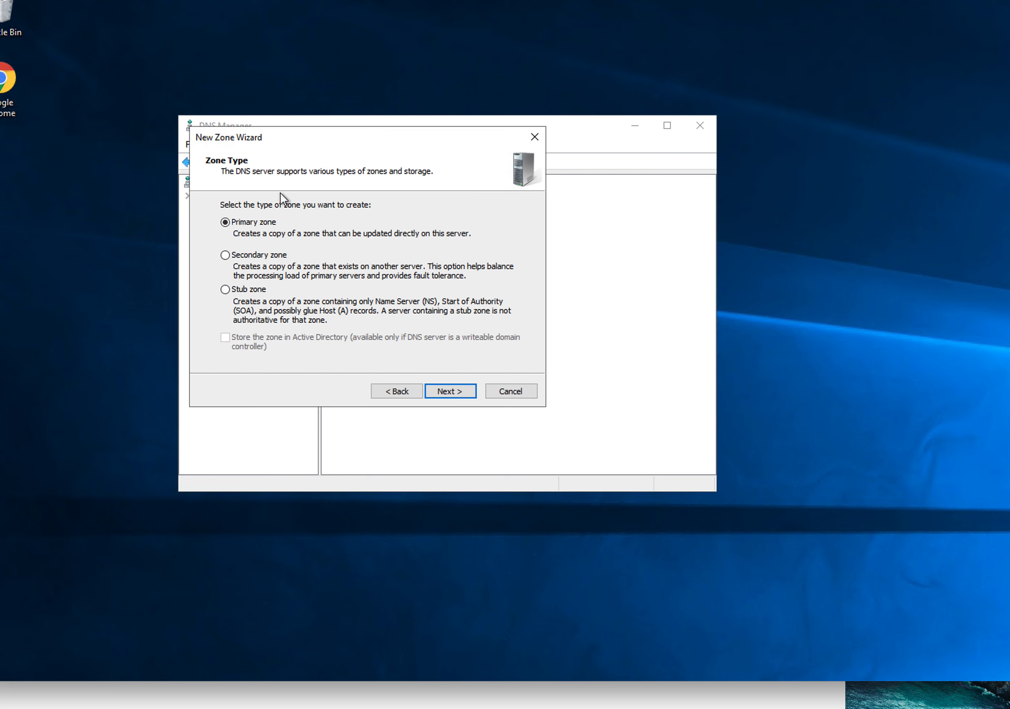
click(448, 390)
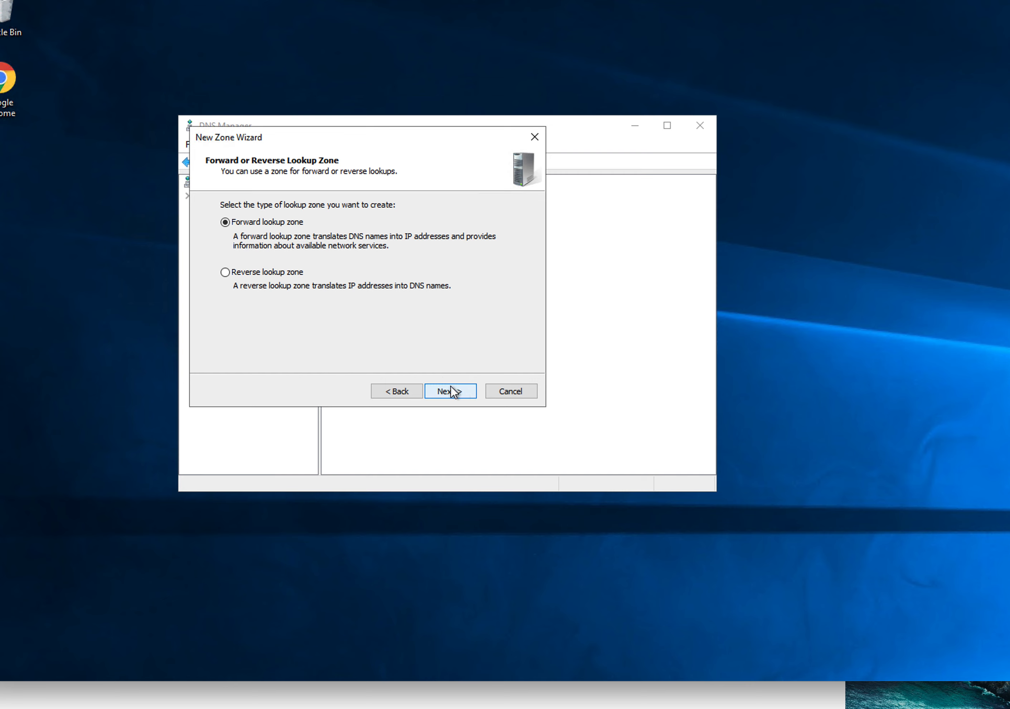
click(451, 386)
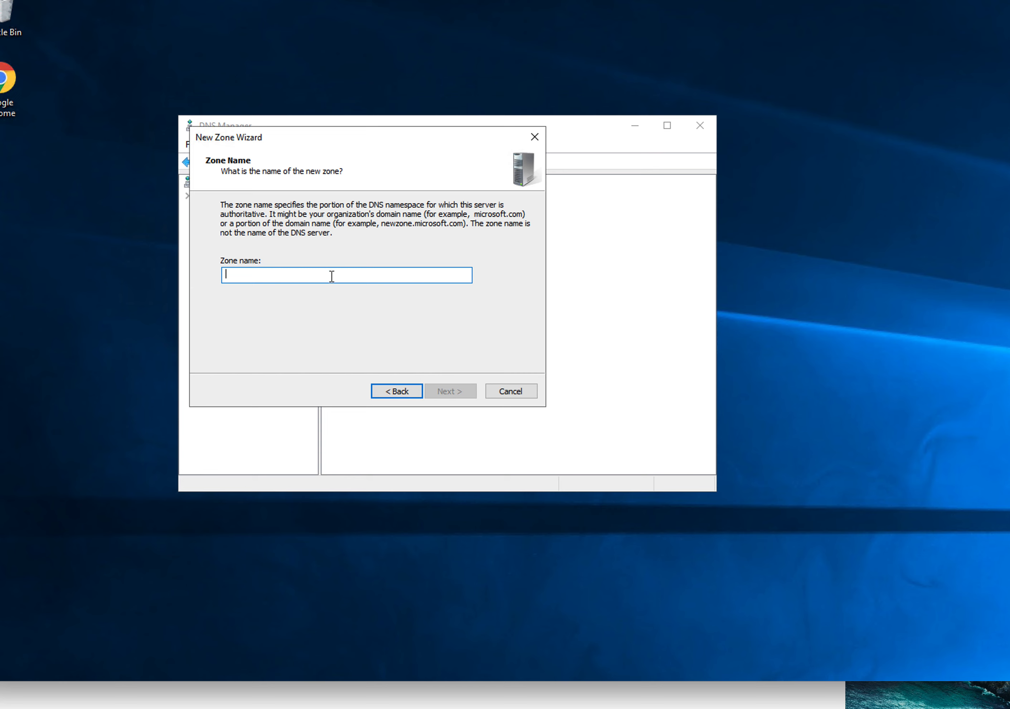
Name the zone asap, keep the new file asap.dns and Do not allow dynamic updates, and finish creating the zone.
text(asap)
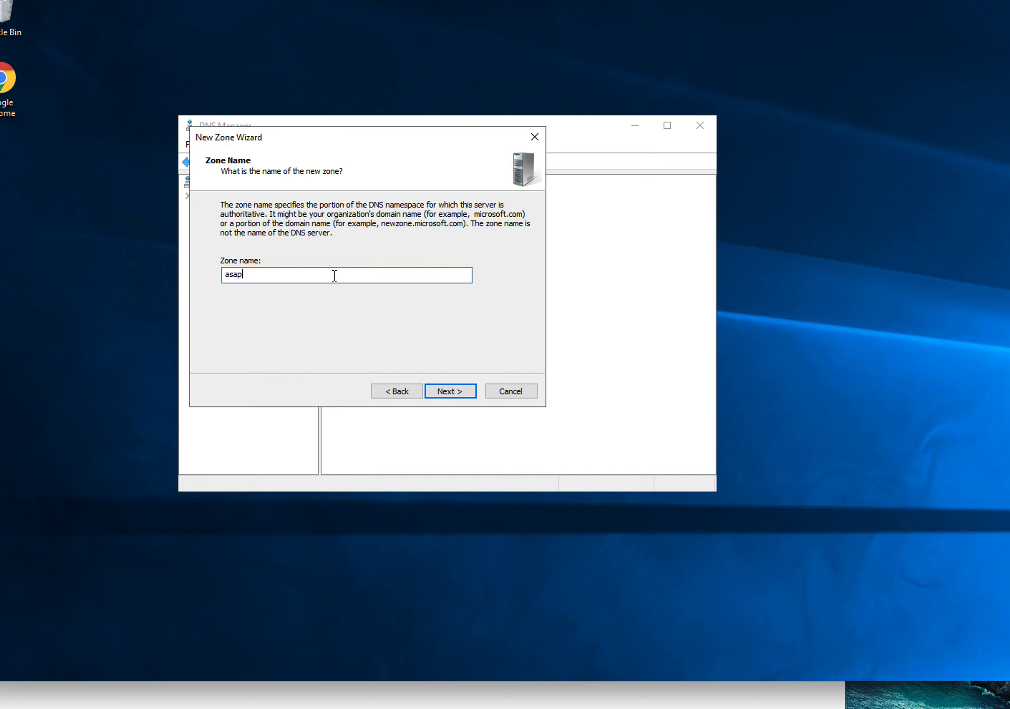
click(450, 391)
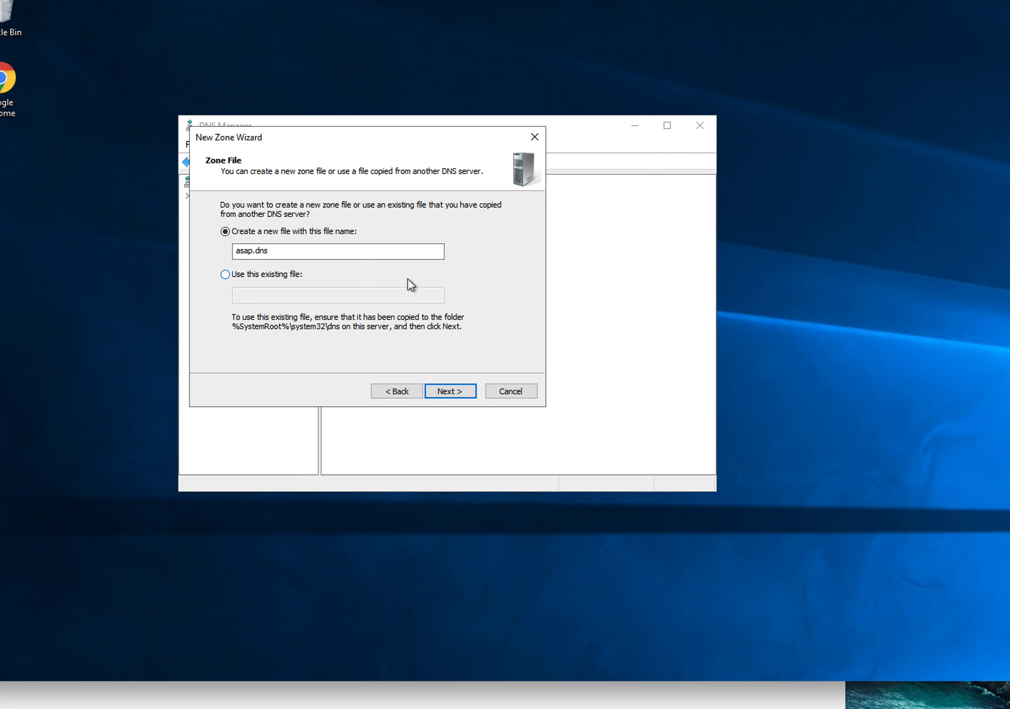
click(444, 389)
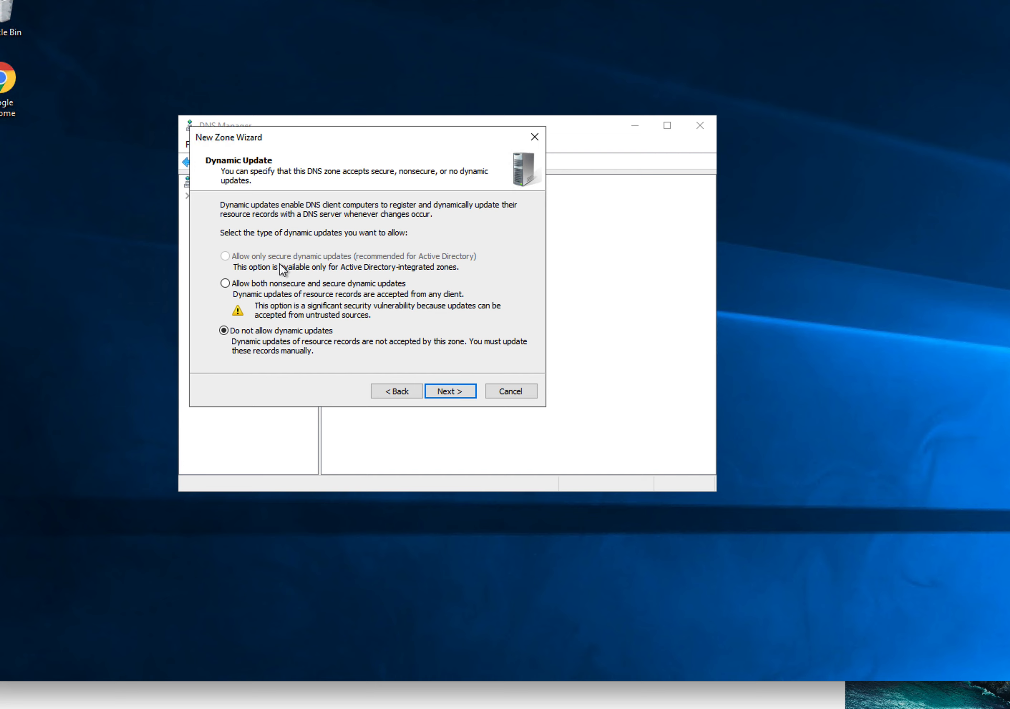
click(450, 392)
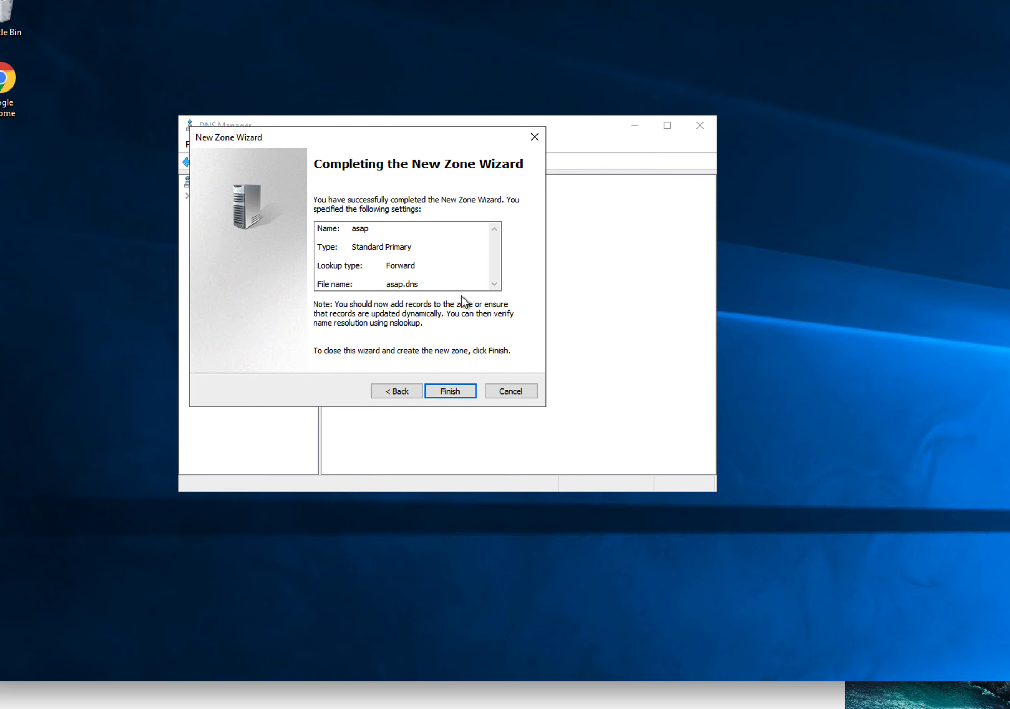
click(450, 392)
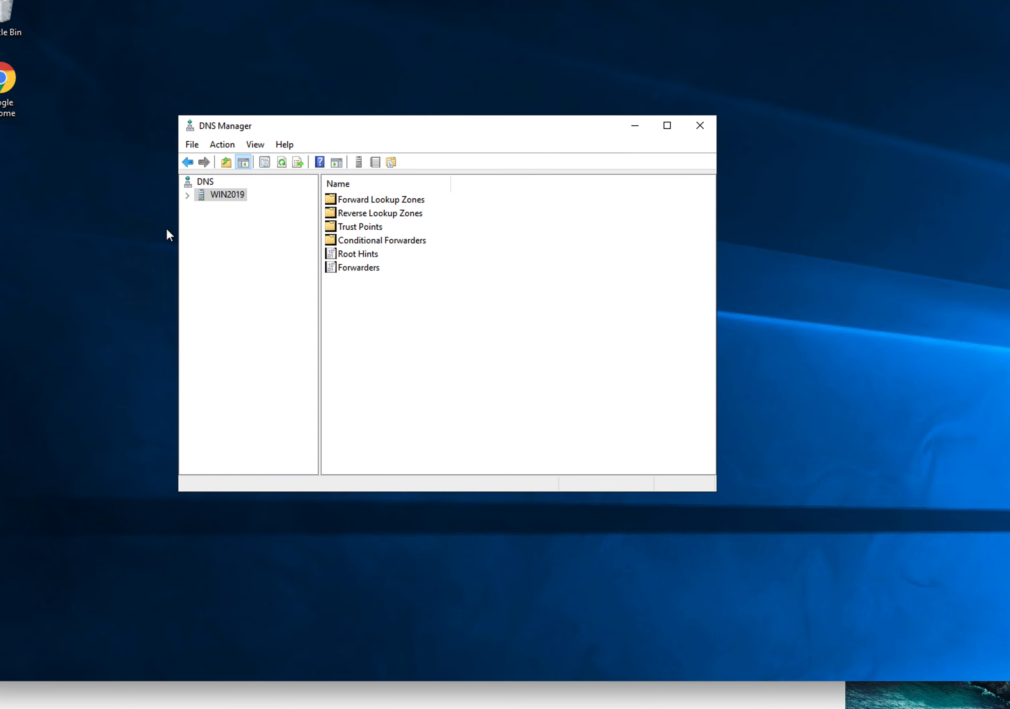
Expand WIN2019's forward lookup zones, examine the records of the asap zone and collapse the server's tree again.
click(187, 196)
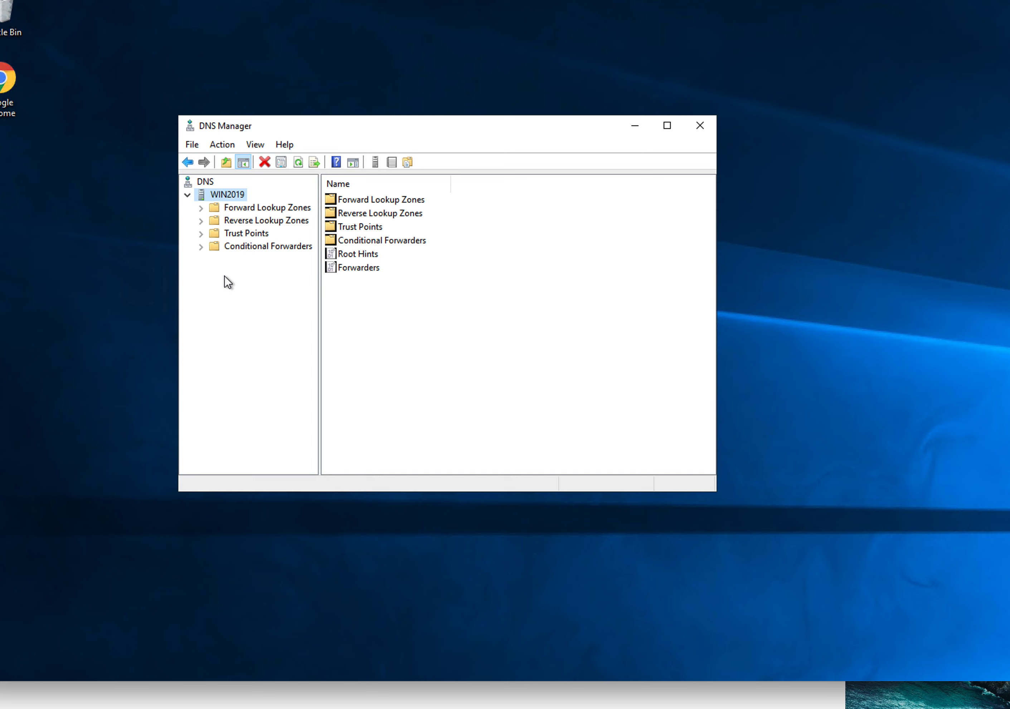
click(198, 208)
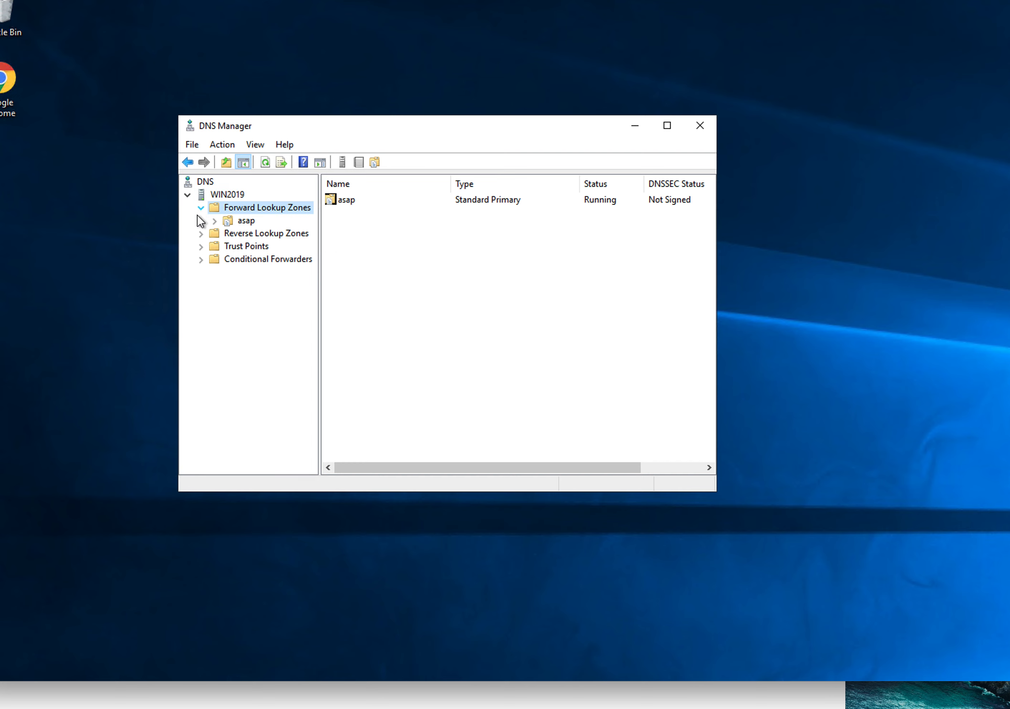
click(243, 221)
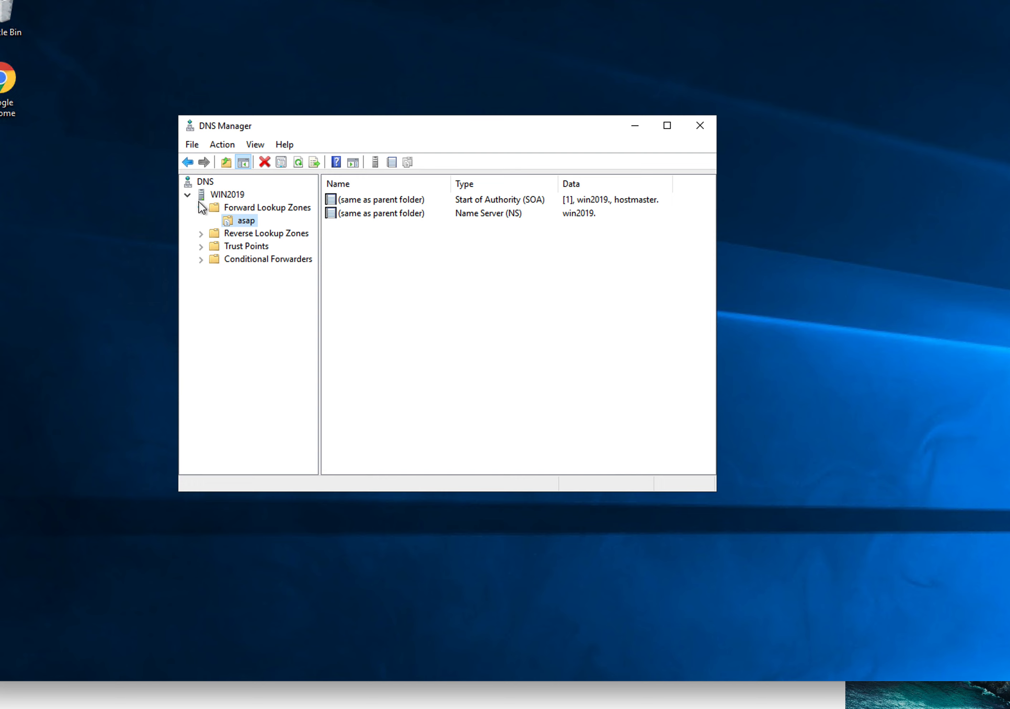
click(187, 195)
click(275, 156)
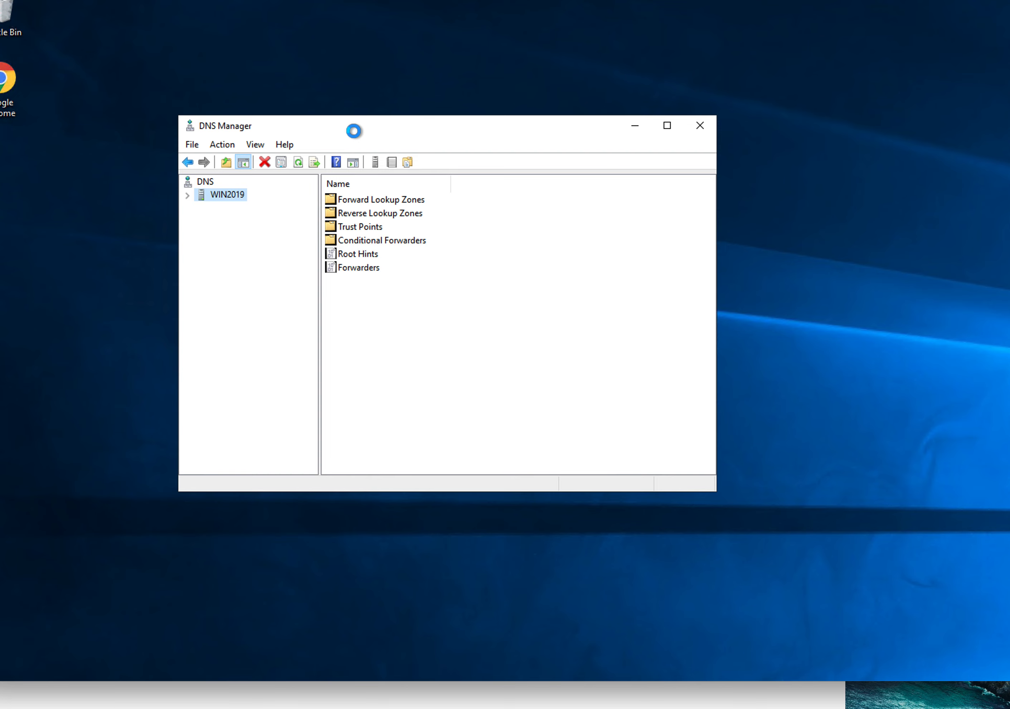
mouse_move(286, 130)
mouse_down()
mouse_move(289, 120)
mouse_move(289, 131)
mouse_up()
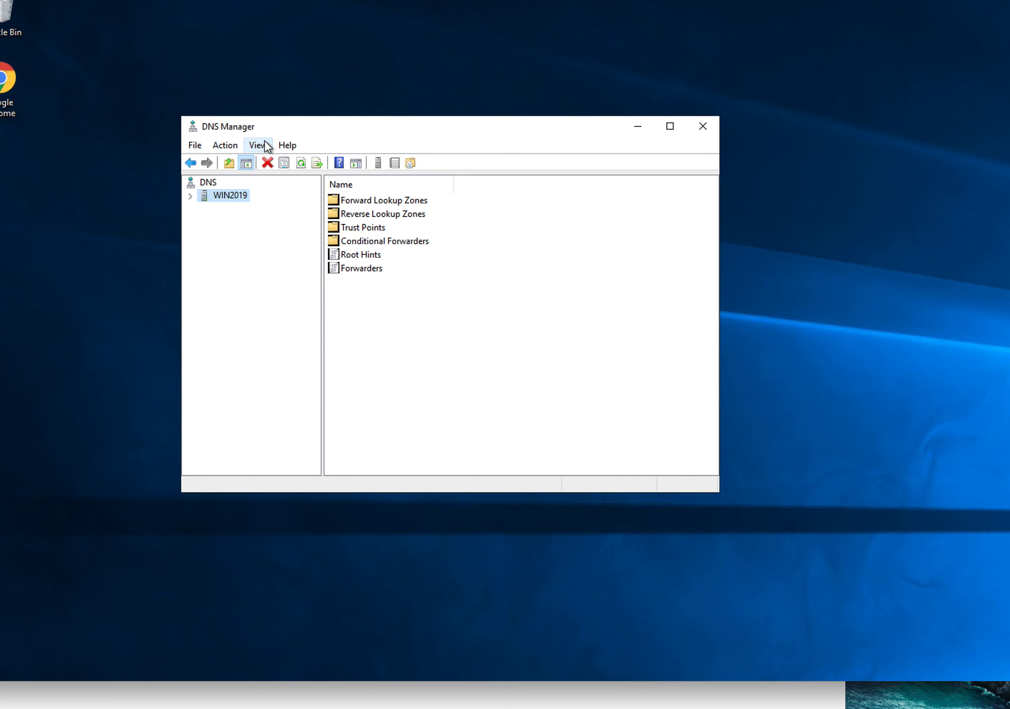
click(227, 146)
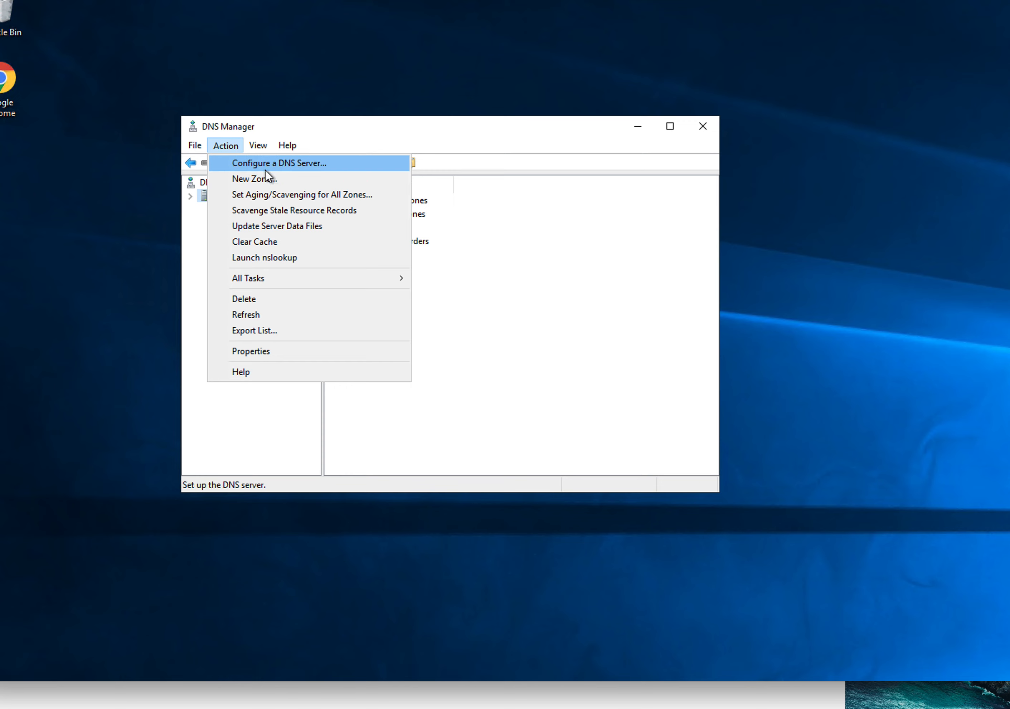
click(273, 163)
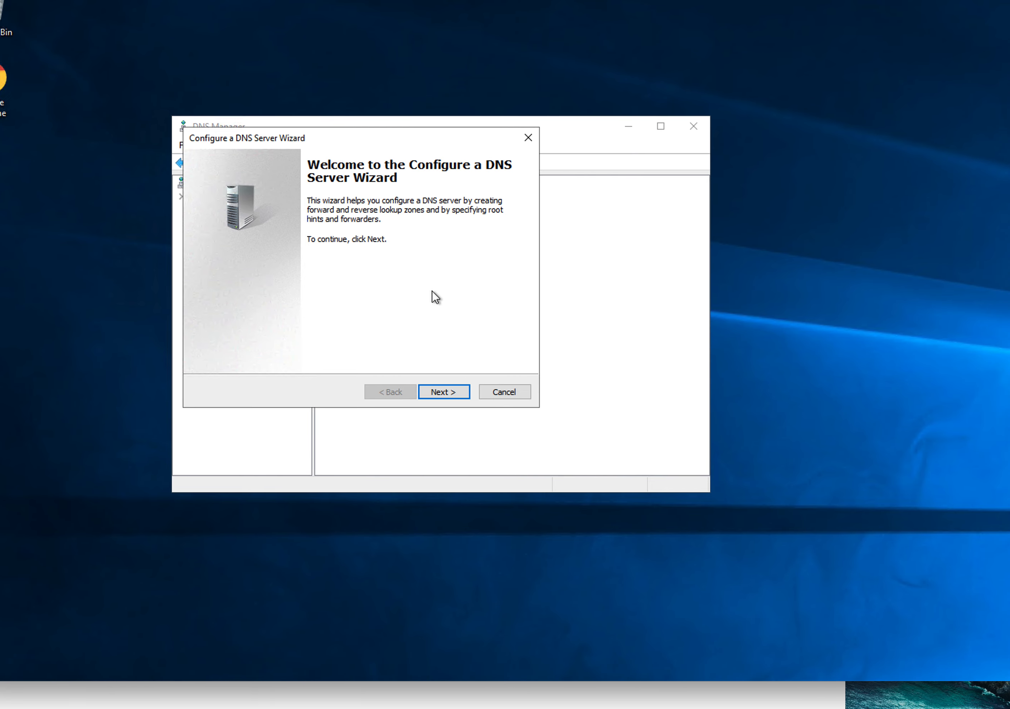
click(509, 391)
Expand WIN2019's forward lookup zones and delete the asap zone from the server.
click(181, 196)
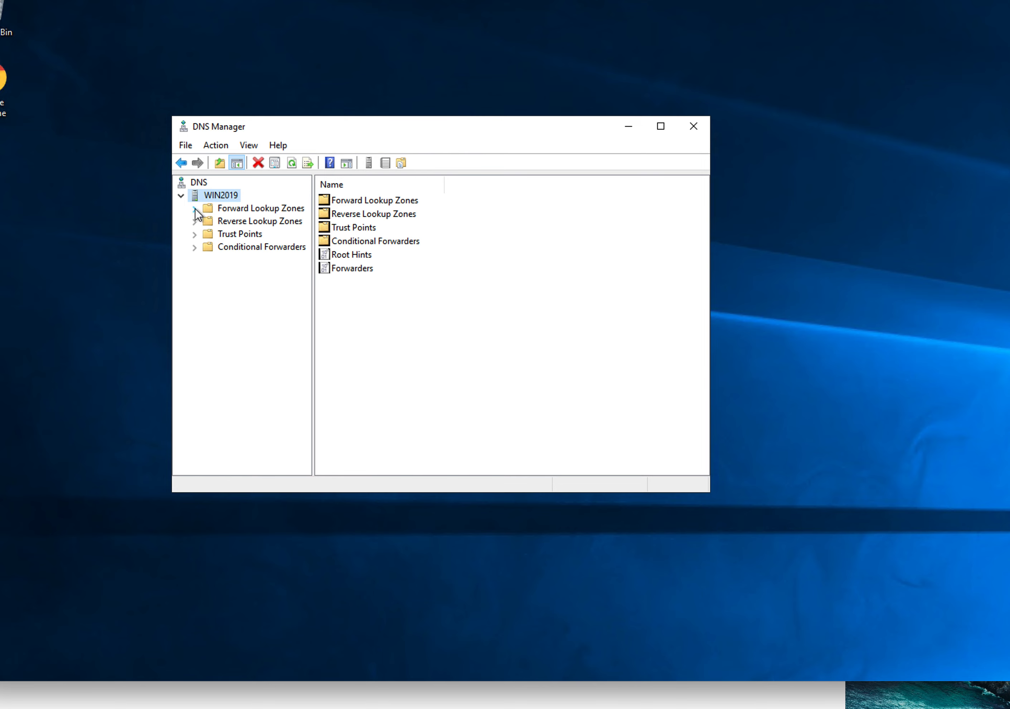
click(194, 208)
right_click(239, 220)
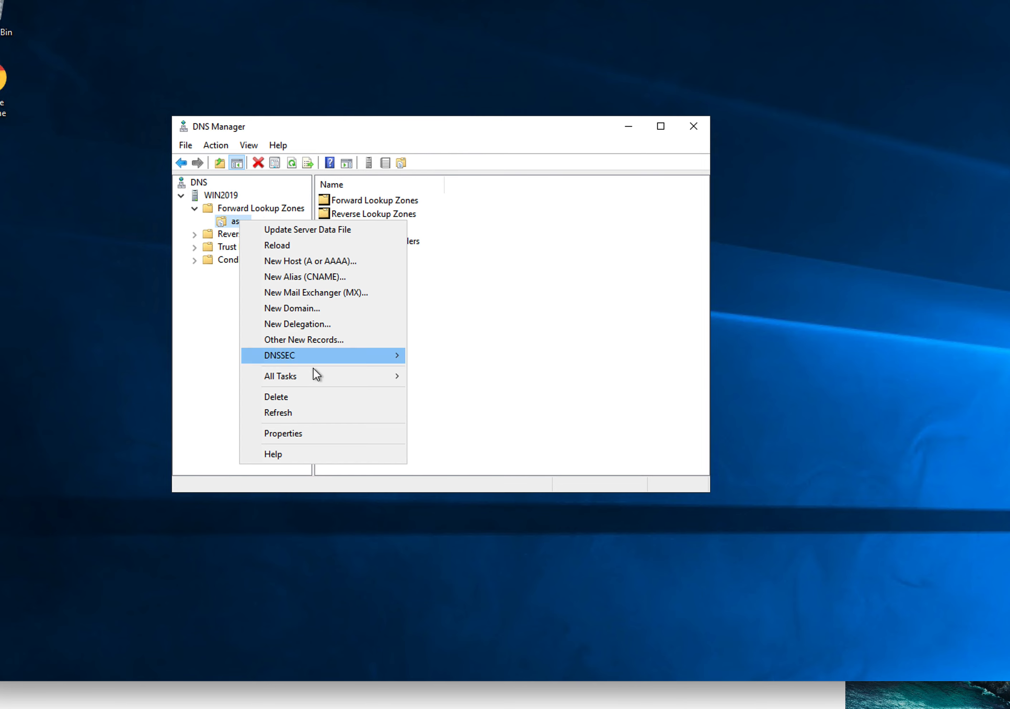
click(304, 400)
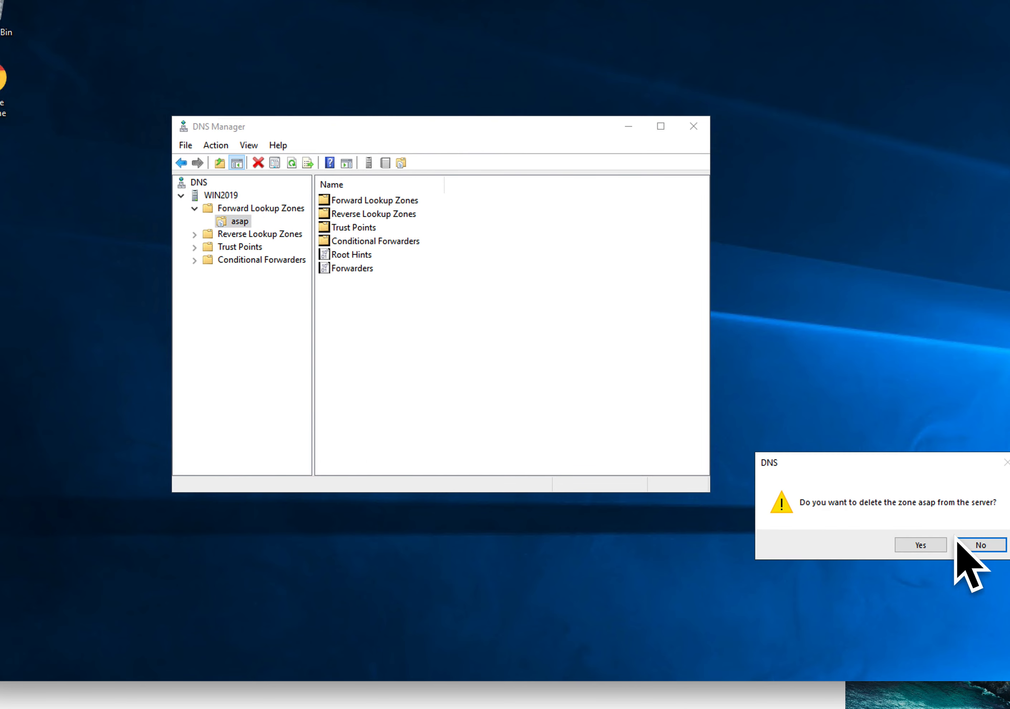
click(917, 546)
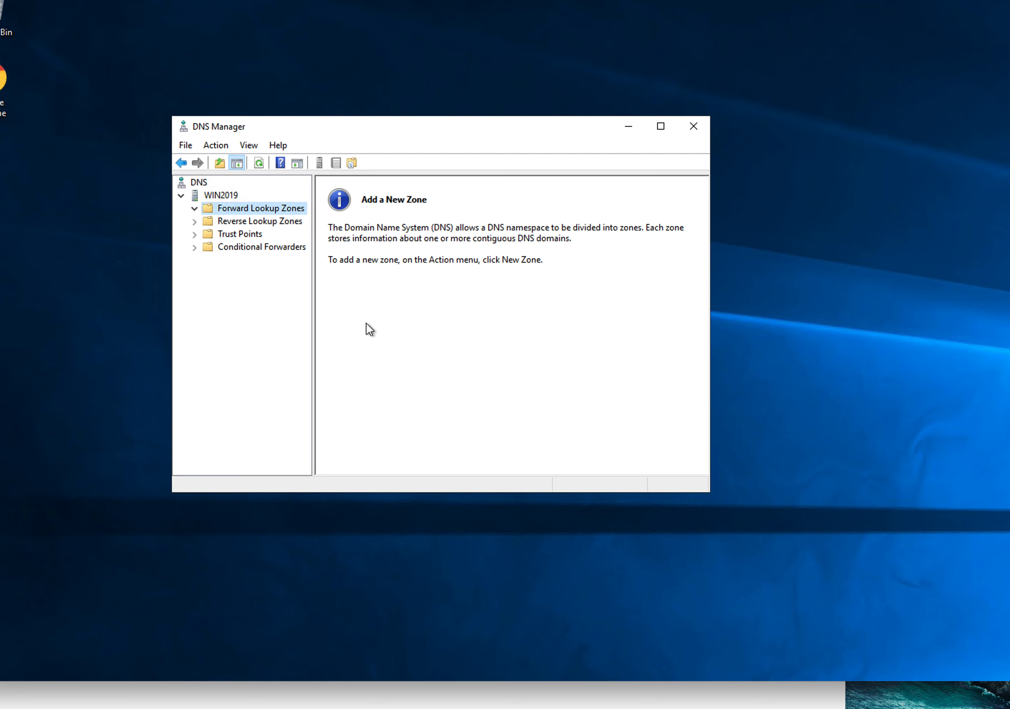
Start a new zone under Forward Lookup Zones and keep the Primary zone type.
click(216, 146)
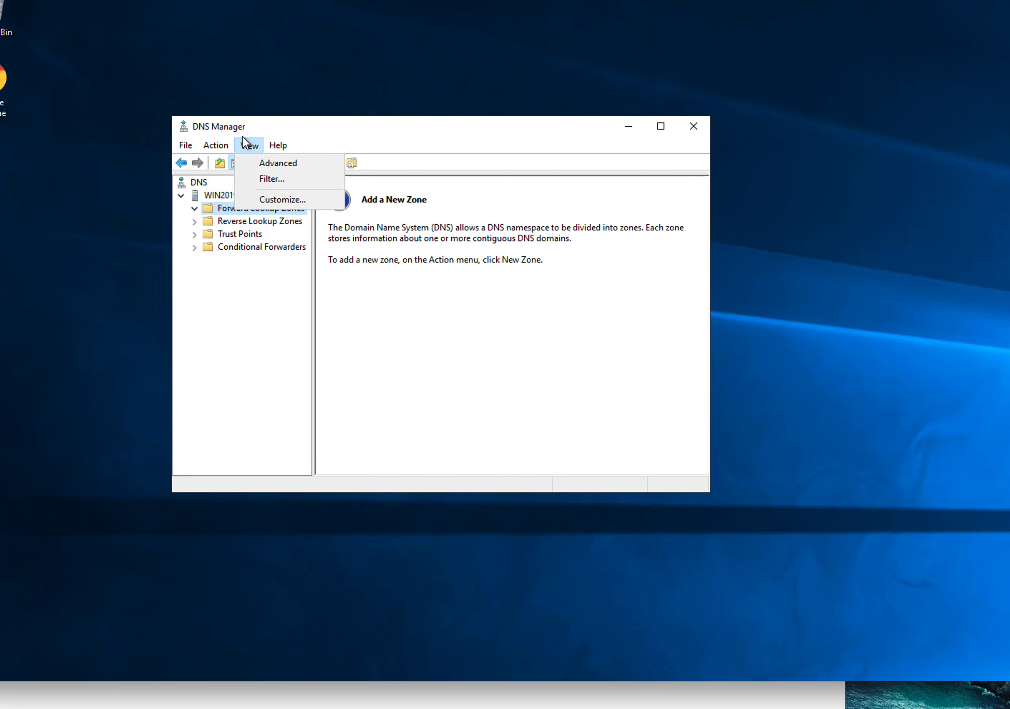
mouse_move(186, 146)
click(235, 165)
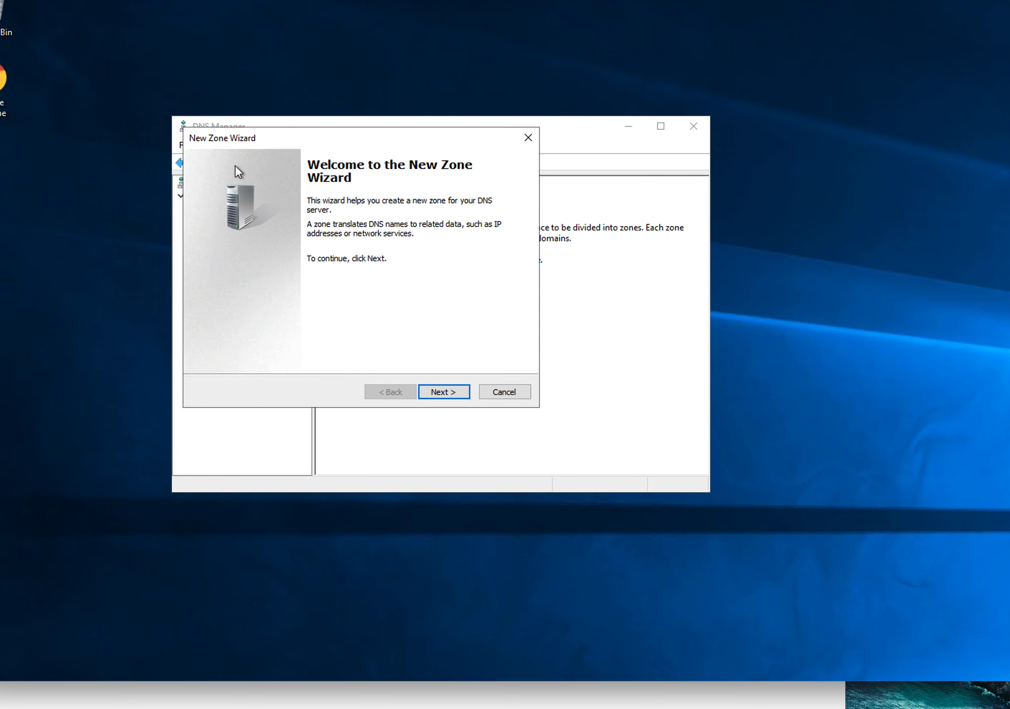
click(441, 392)
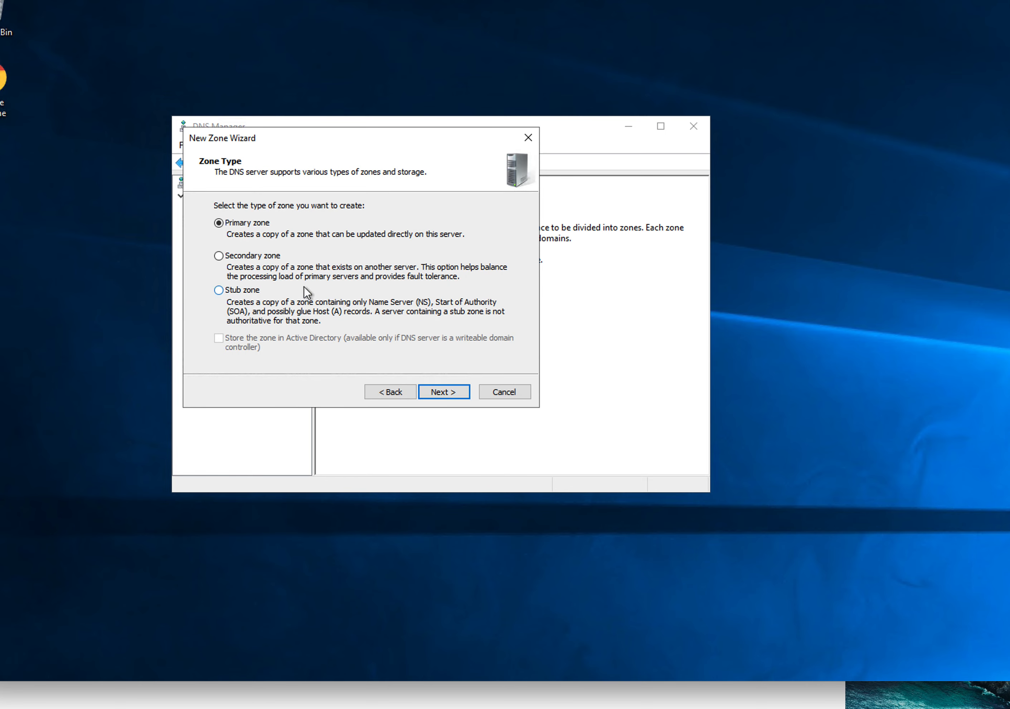
click(444, 388)
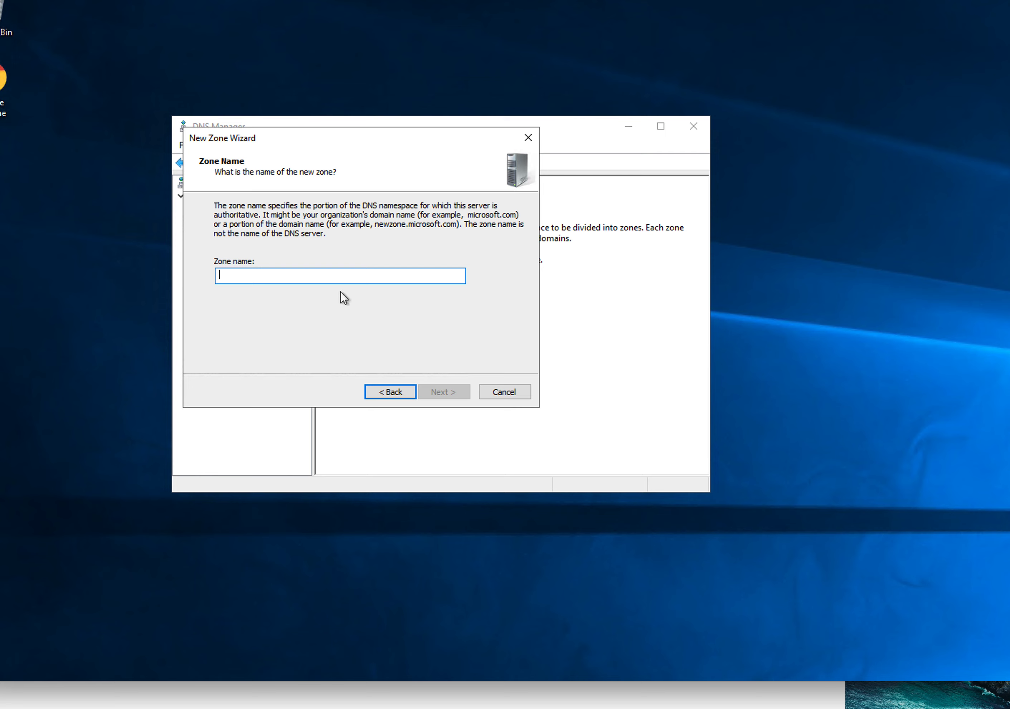
Name the zone asap, keep the new file asap.dns and Do not allow dynamic updates, and finish creating it.
text(asap)
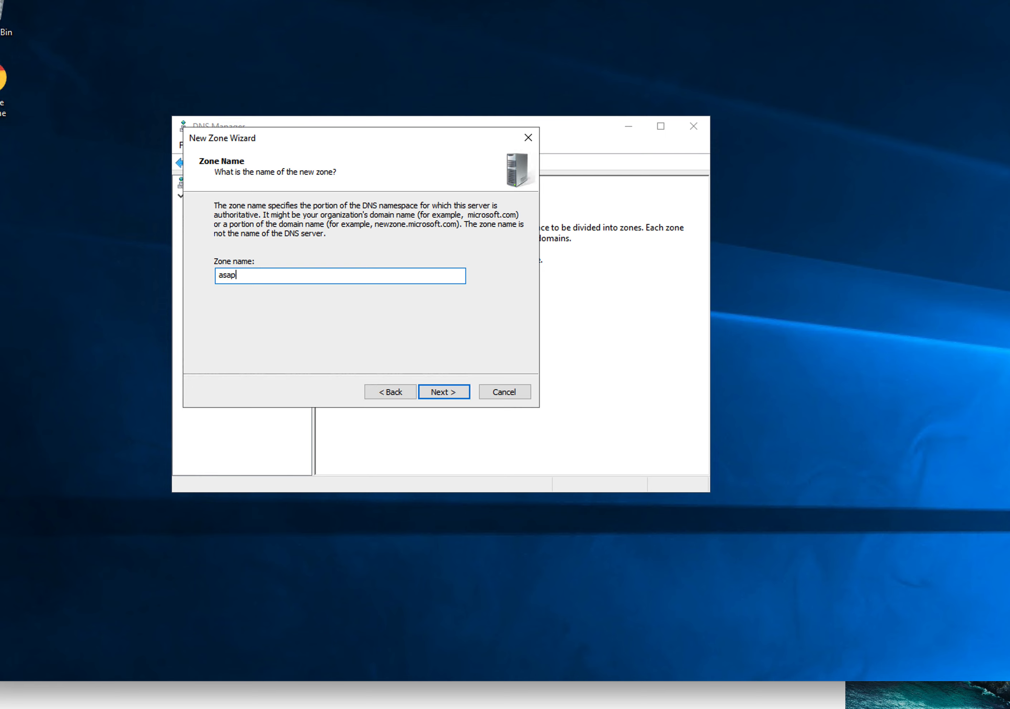
click(440, 390)
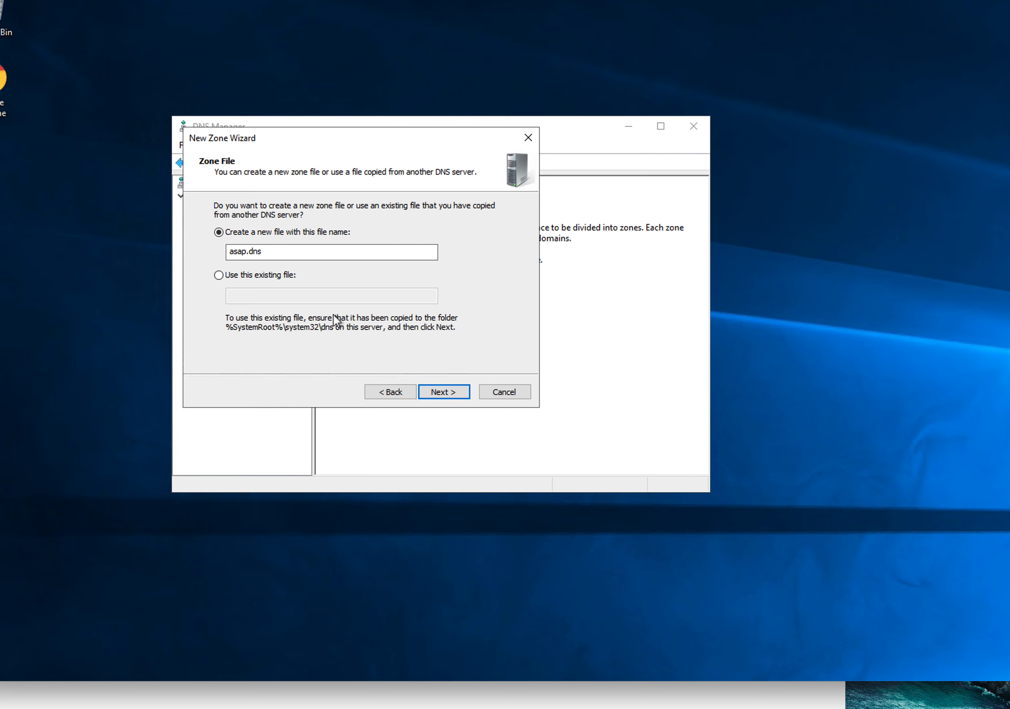
click(449, 395)
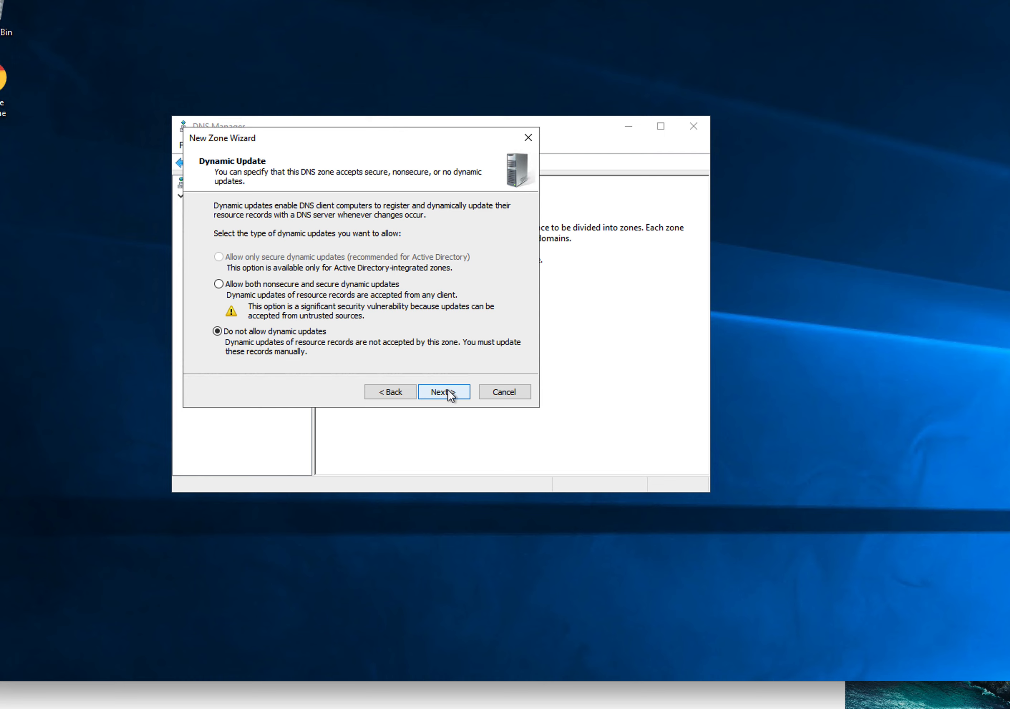
click(447, 397)
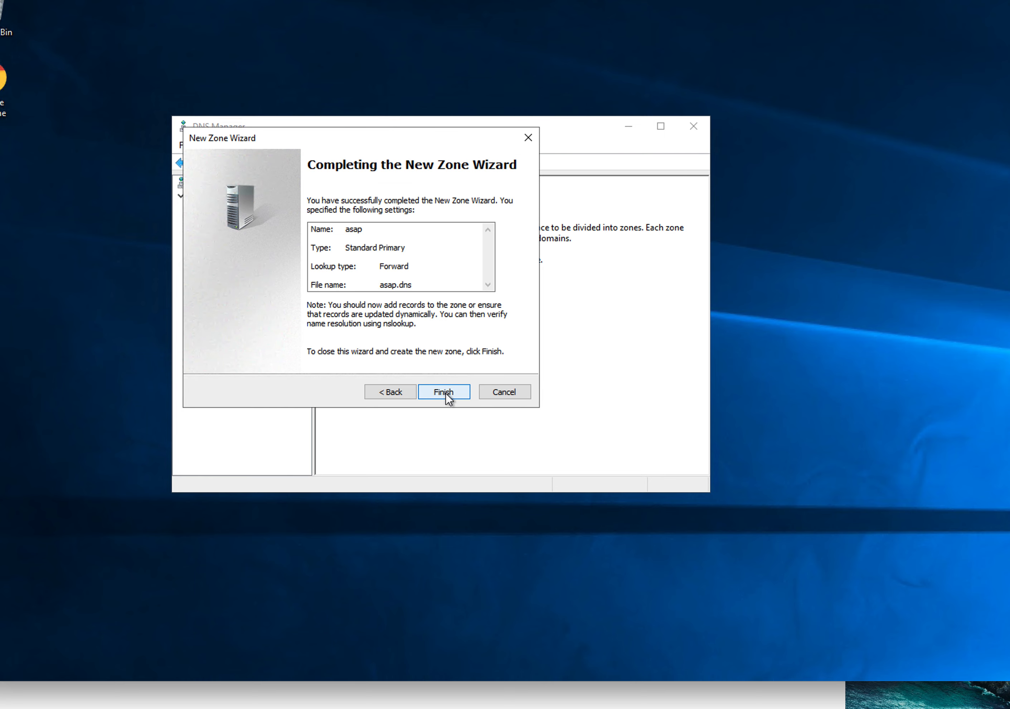
click(444, 397)
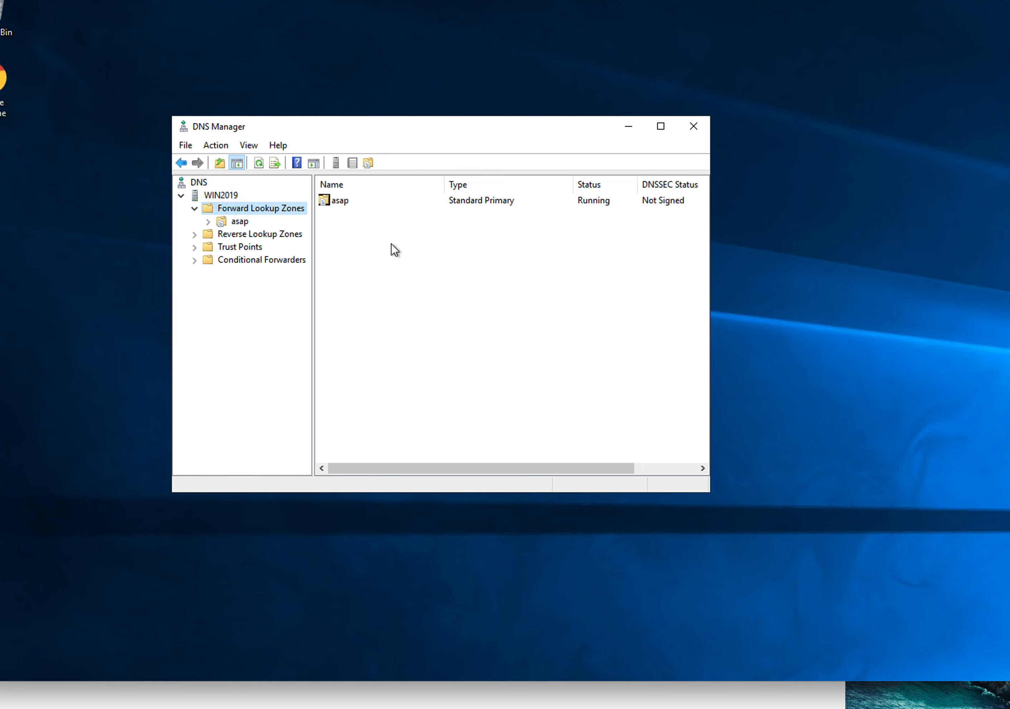
Open the asap zone, start a new Host (A or AAAA) record and set its host name to vcenter.
double_click(338, 200)
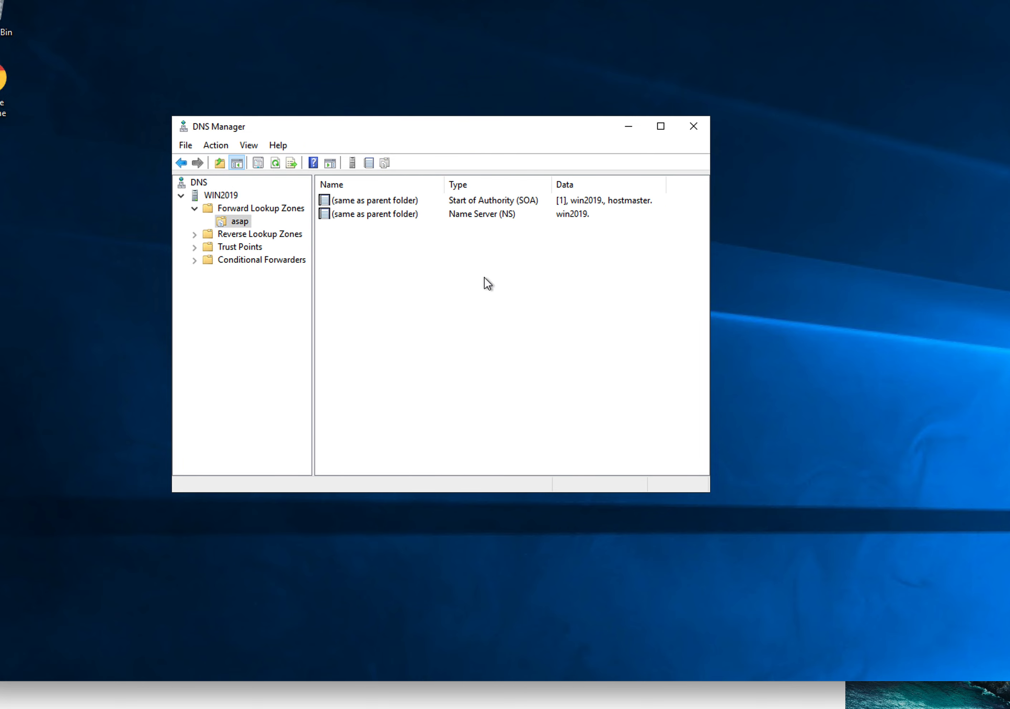
click(181, 163)
click(369, 164)
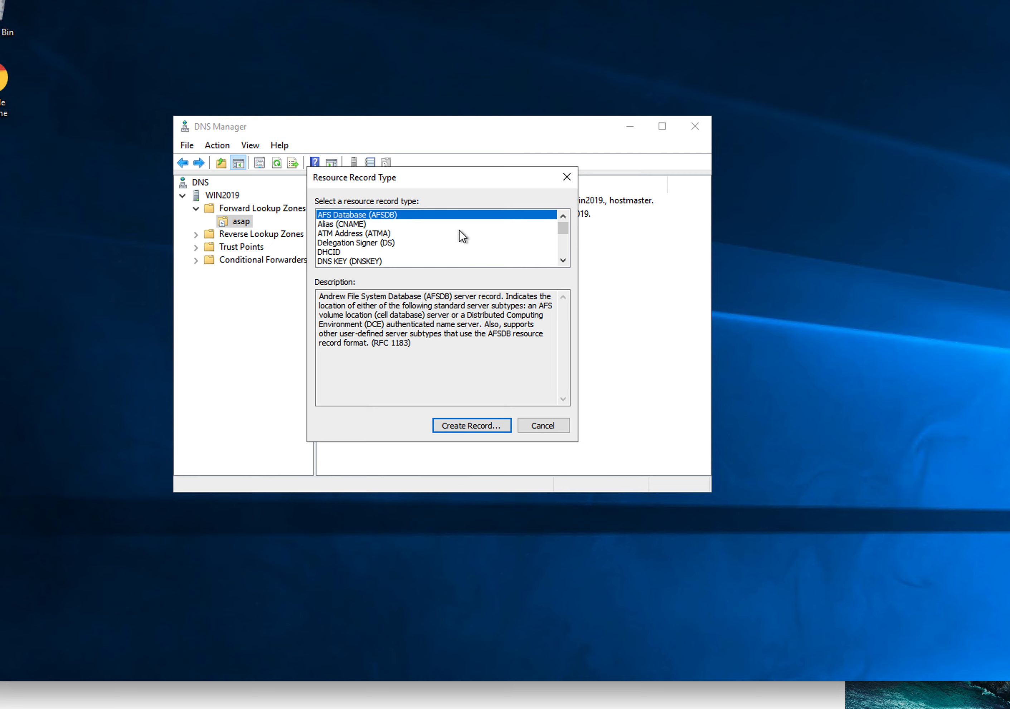
mouse_move(562, 228)
mouse_down()
mouse_move(561, 254)
mouse_move(565, 233)
mouse_up()
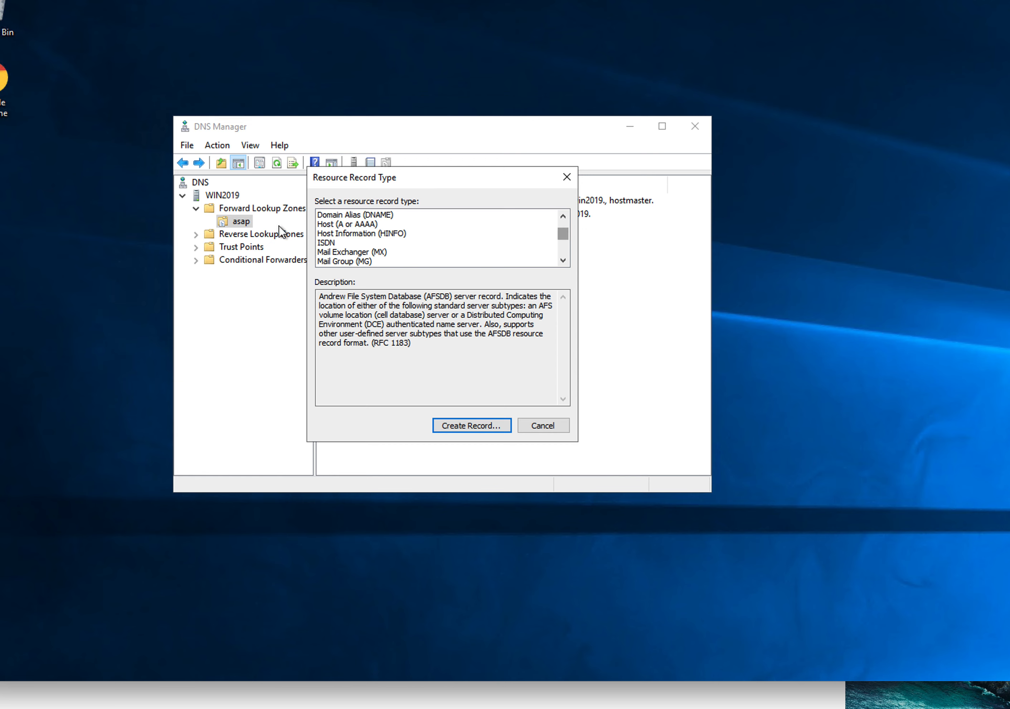
click(355, 224)
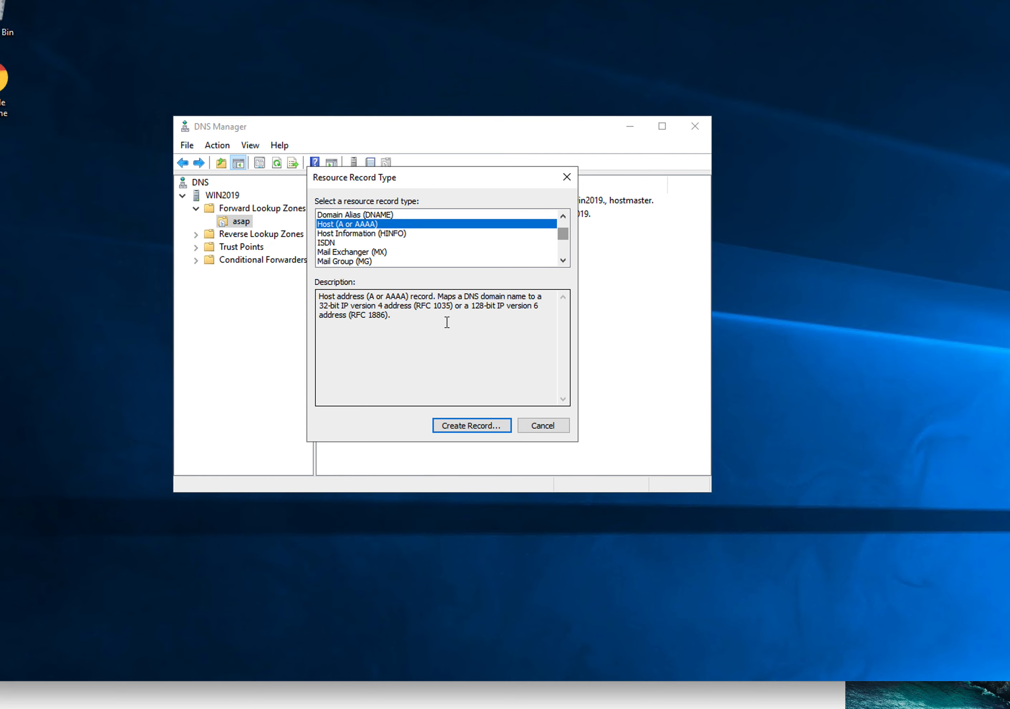
click(462, 428)
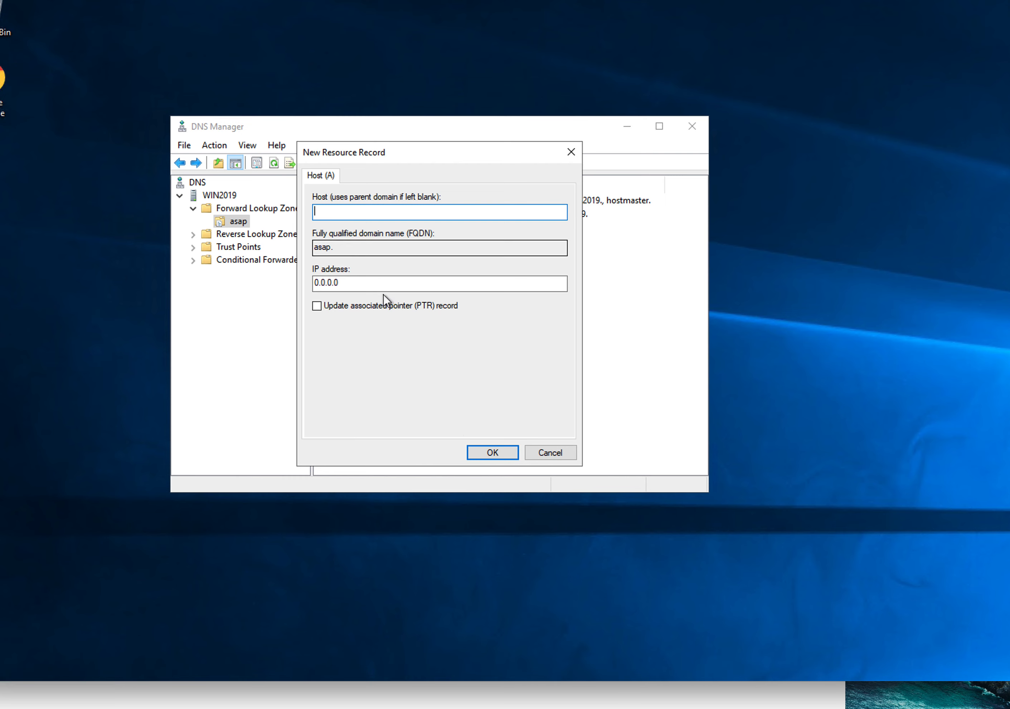
click(398, 211)
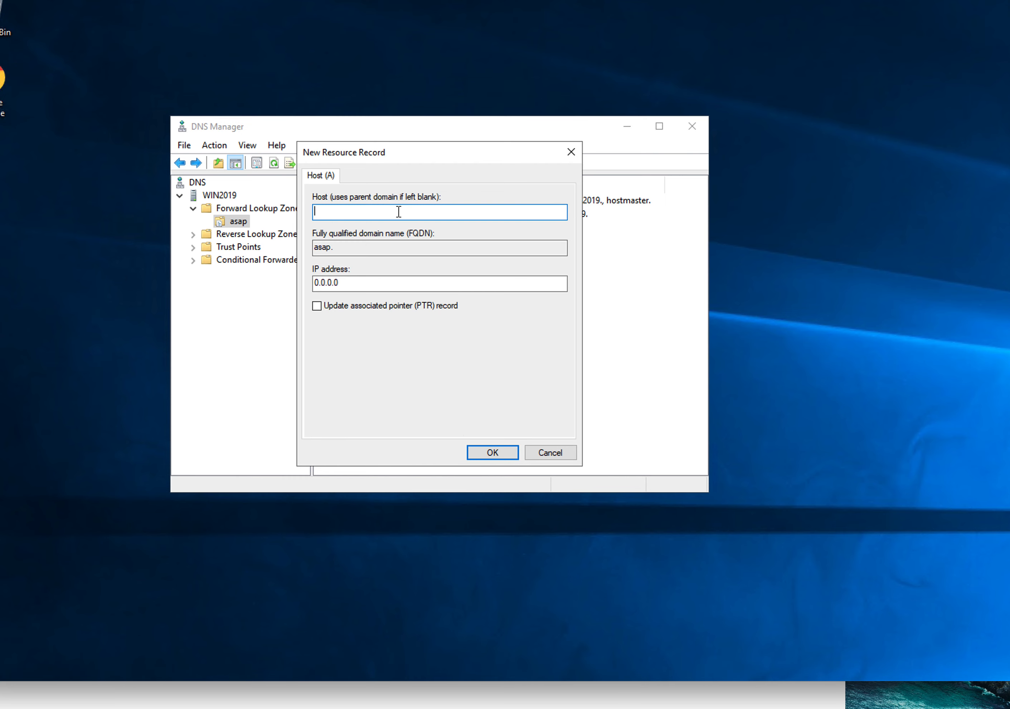
text(vcenter)
click(378, 287)
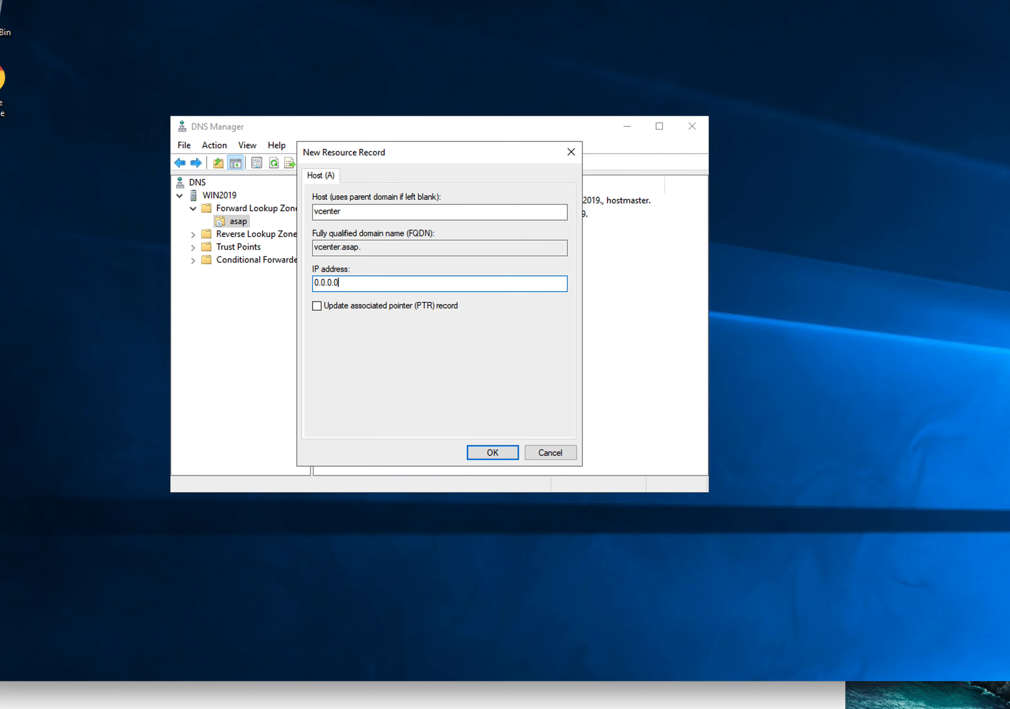
Switch to a new terminal window on the Mac, ping the vcenter-mgmt host by its full domain name and stop the ping.
right_click(434, 708)
click(434, 708)
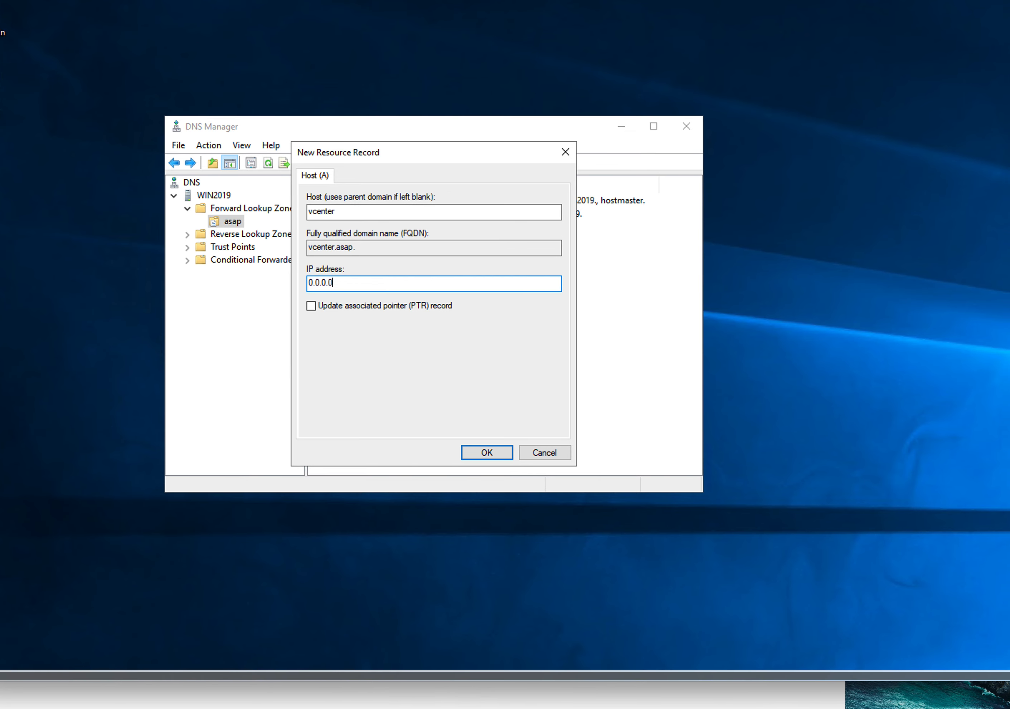
drag(523, 207, 635, 189)
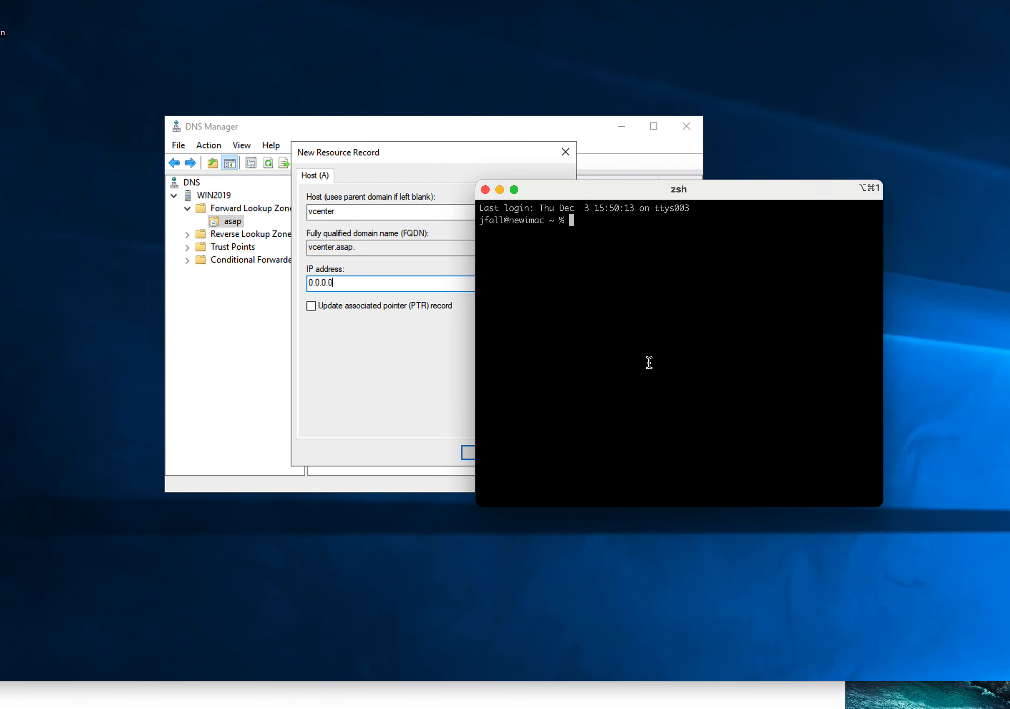
text(ping vcenter-mgmt.jeffreyfall.com)
key(Return)
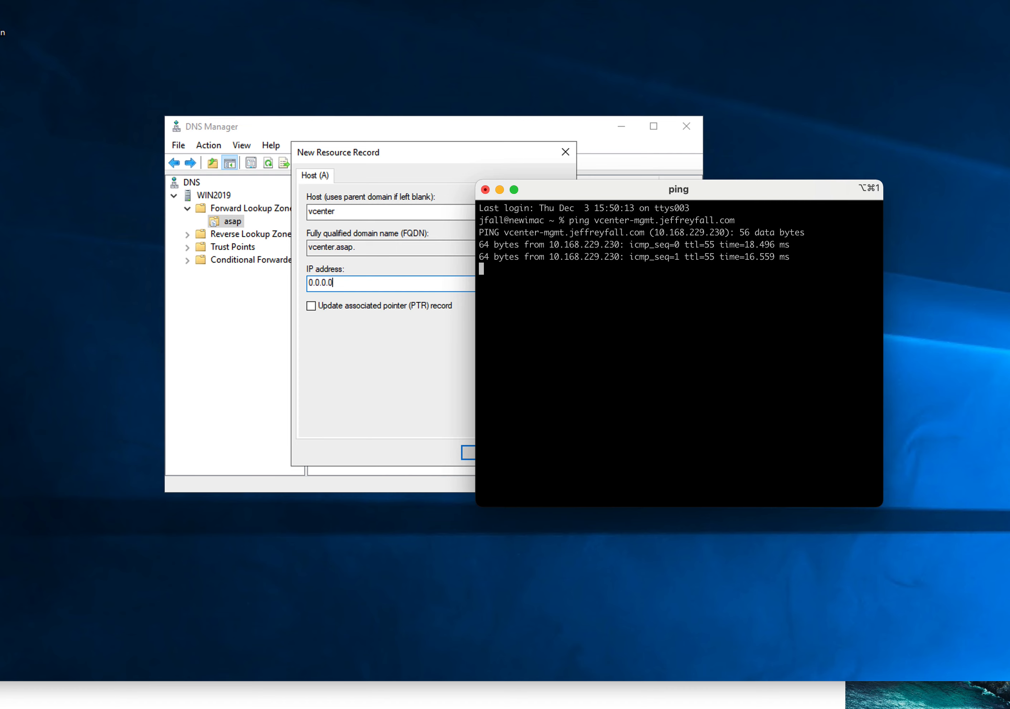
key(ctrl+c)
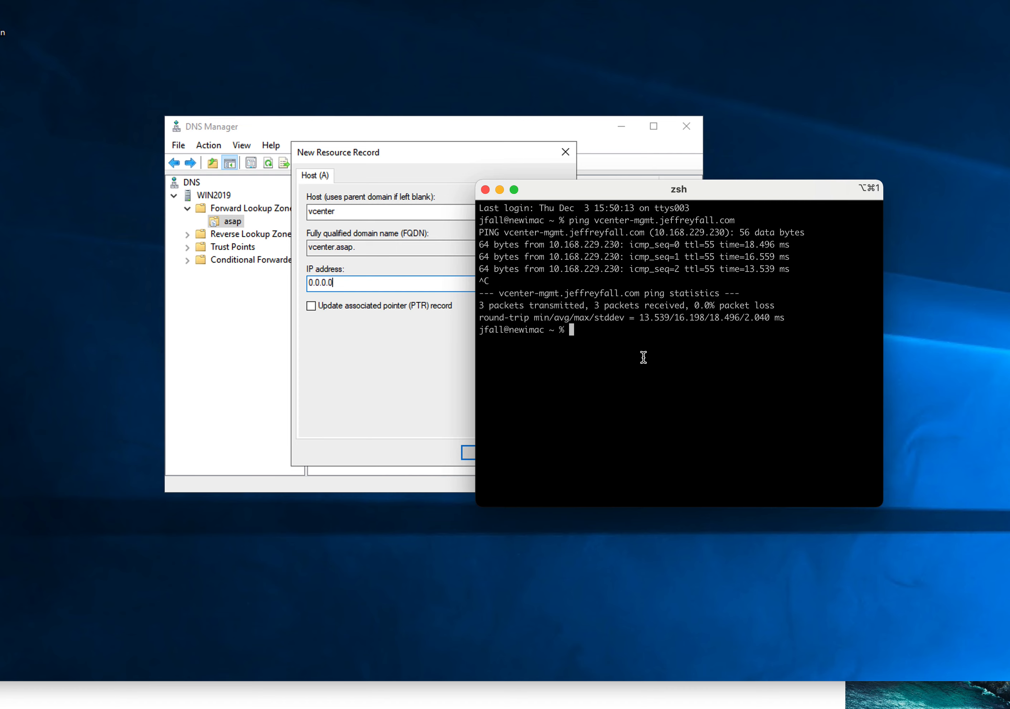
Copy the pinged host's IP address from the first reply and move the terminal window clear of the record dialog.
drag(551, 247, 620, 246)
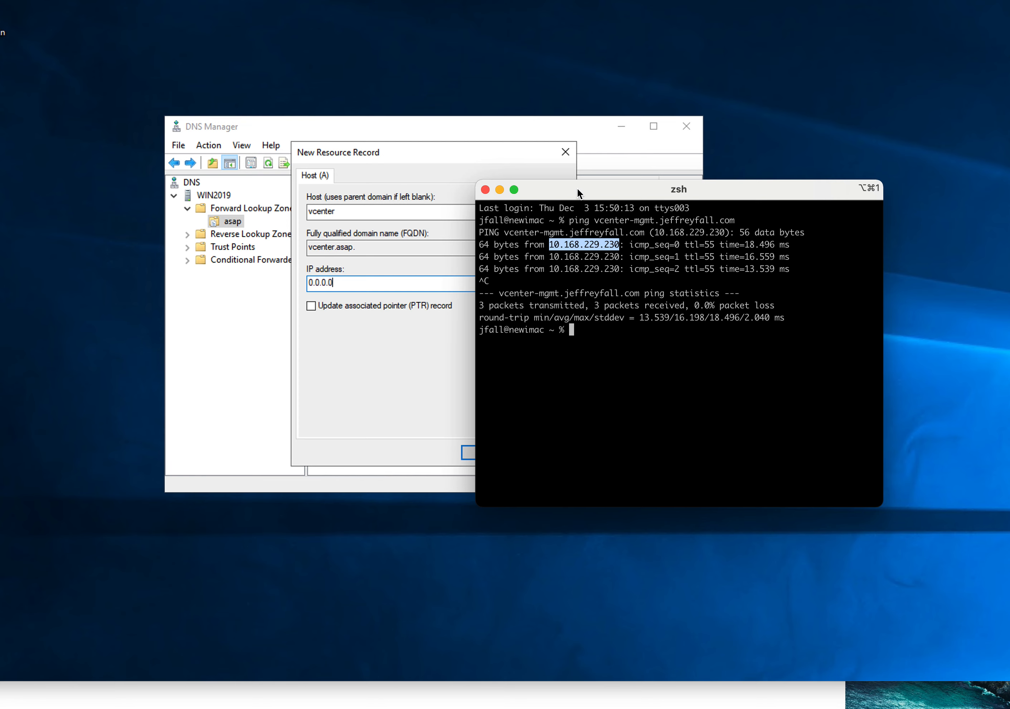
drag(577, 192, 733, 240)
click(780, 387)
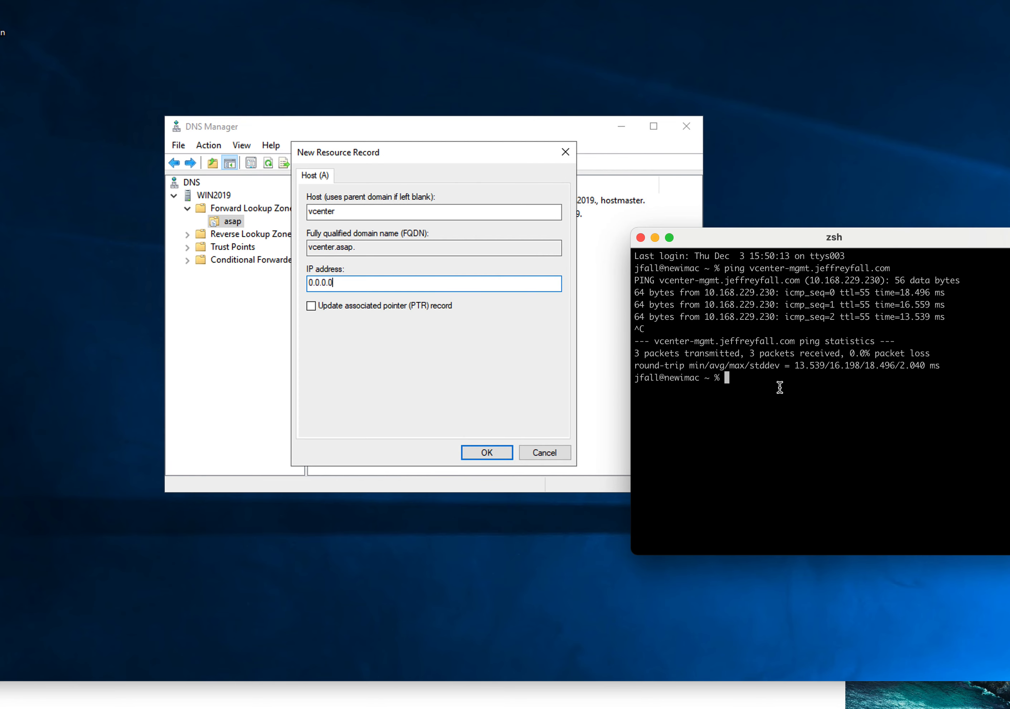
Set the vcenter record's IP address to 10.168.229.230 and enable Update associated pointer (PTR) record.
click(410, 284)
key(BackSpace)
key(BackSpace)
key(BackSpace)
key(BackSpace)
key(BackSpace)
key(BackSpace)
key(BackSpace)
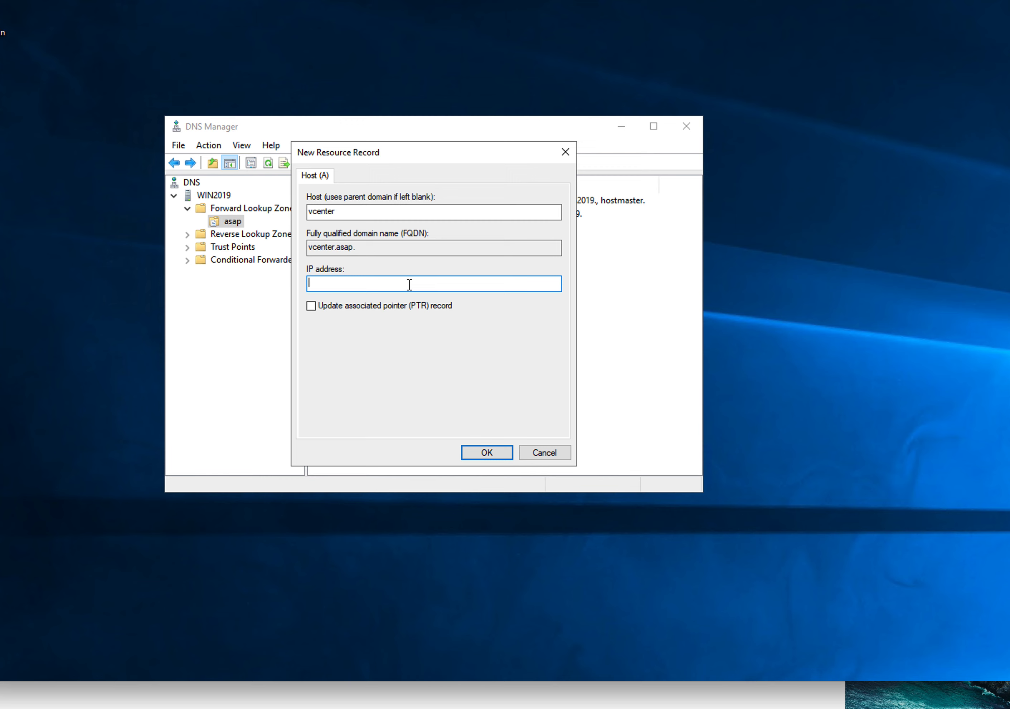
key(ctrl+v)
click(310, 306)
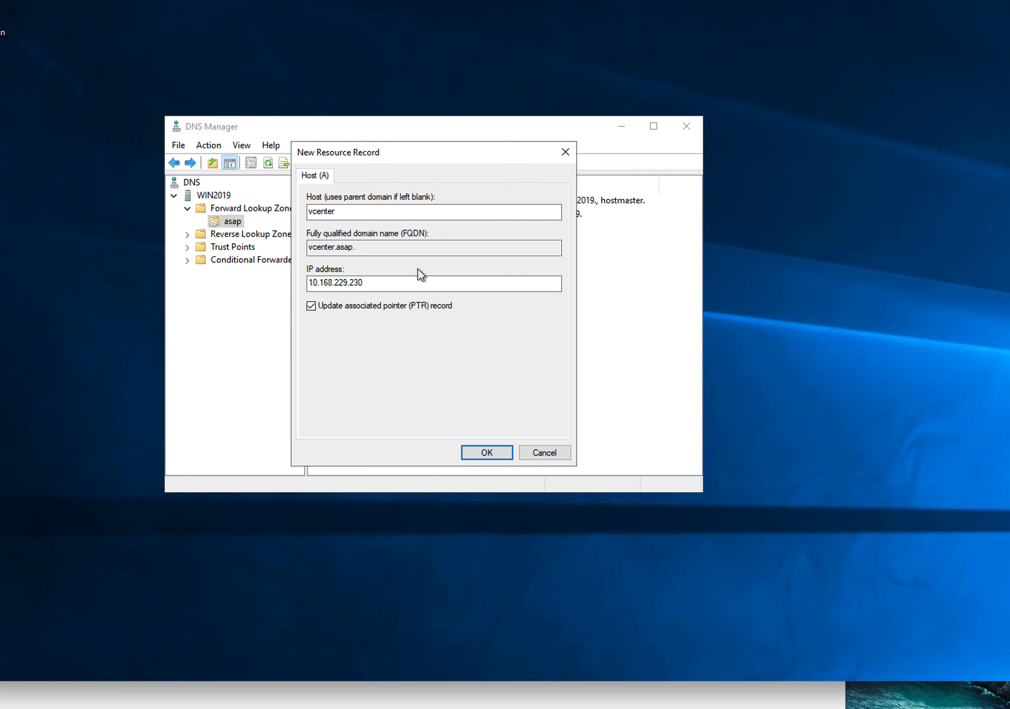
Create the vcenter host record, acknowledge the DNS message and finish adding records to the asap zone.
click(475, 452)
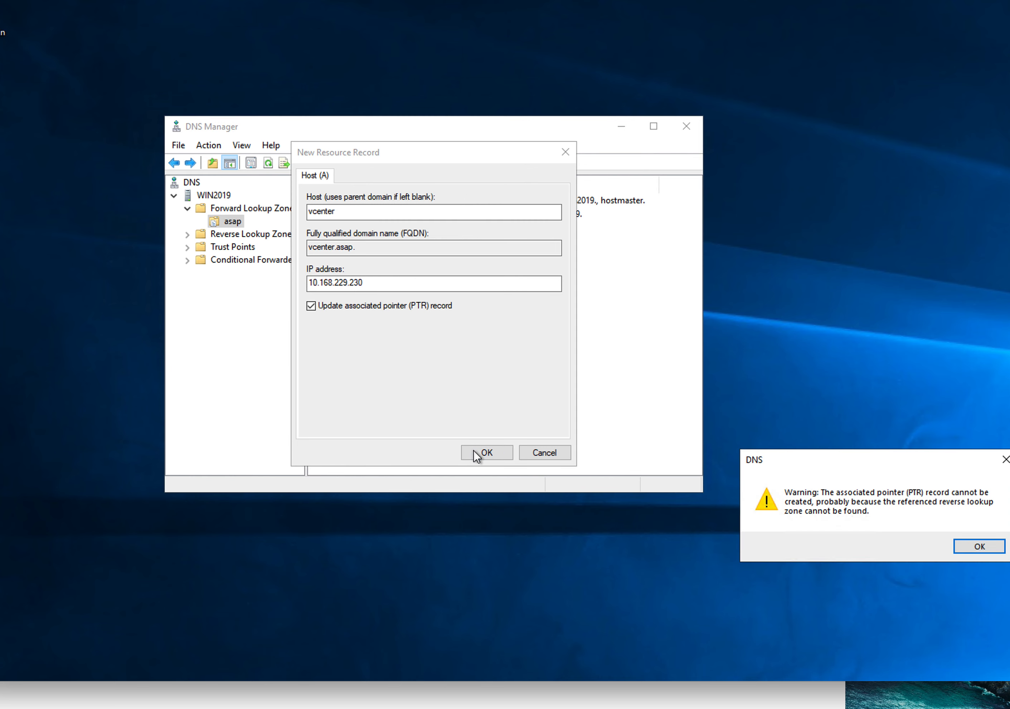
drag(827, 453, 782, 437)
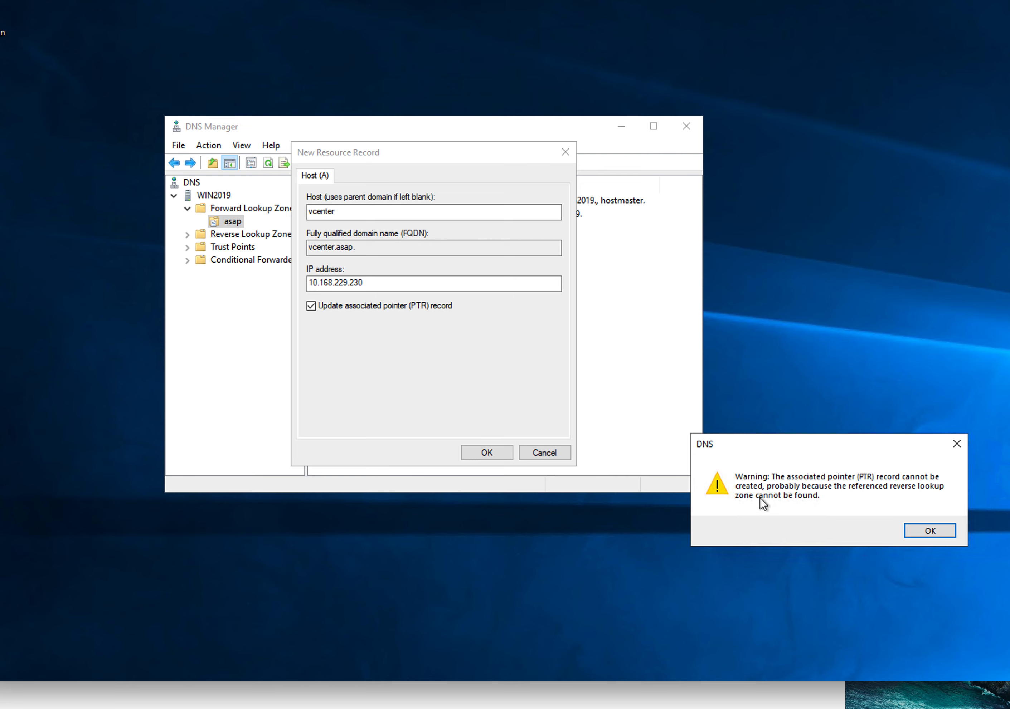
click(928, 531)
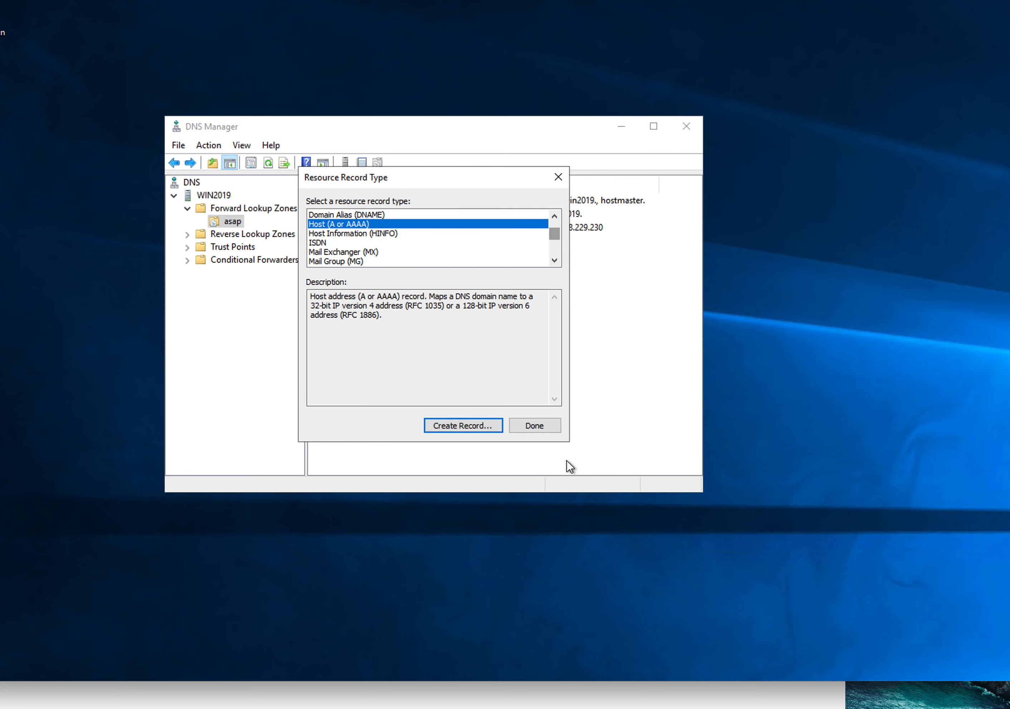
click(530, 424)
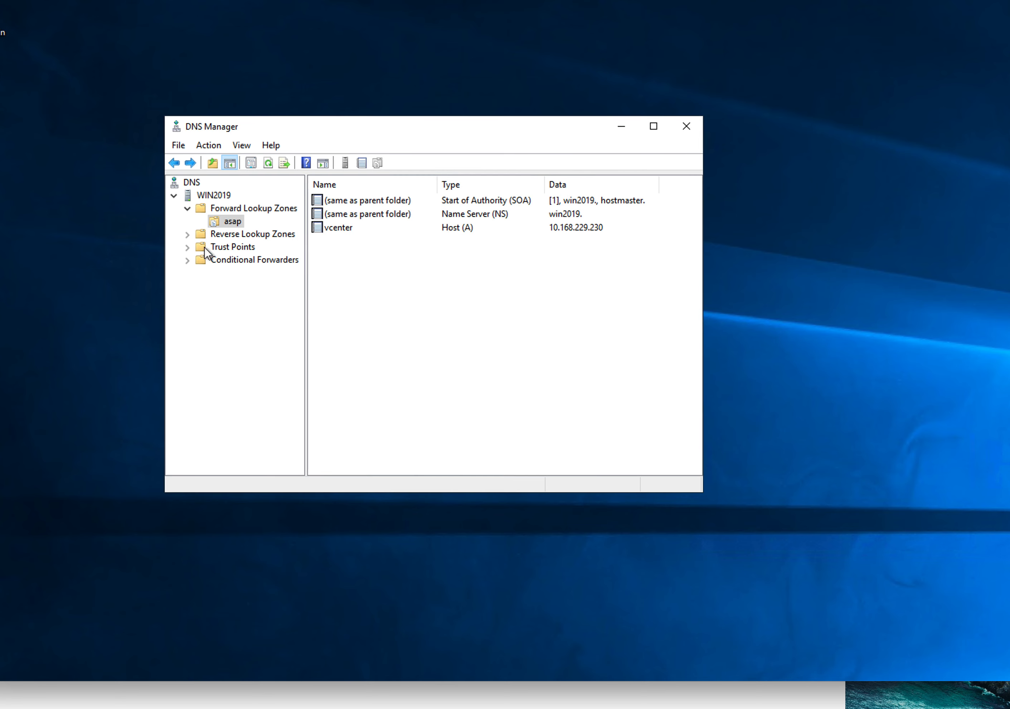
Start a new primary zone under Reverse Lookup Zones and make it an IPv4 reverse lookup zone.
click(242, 234)
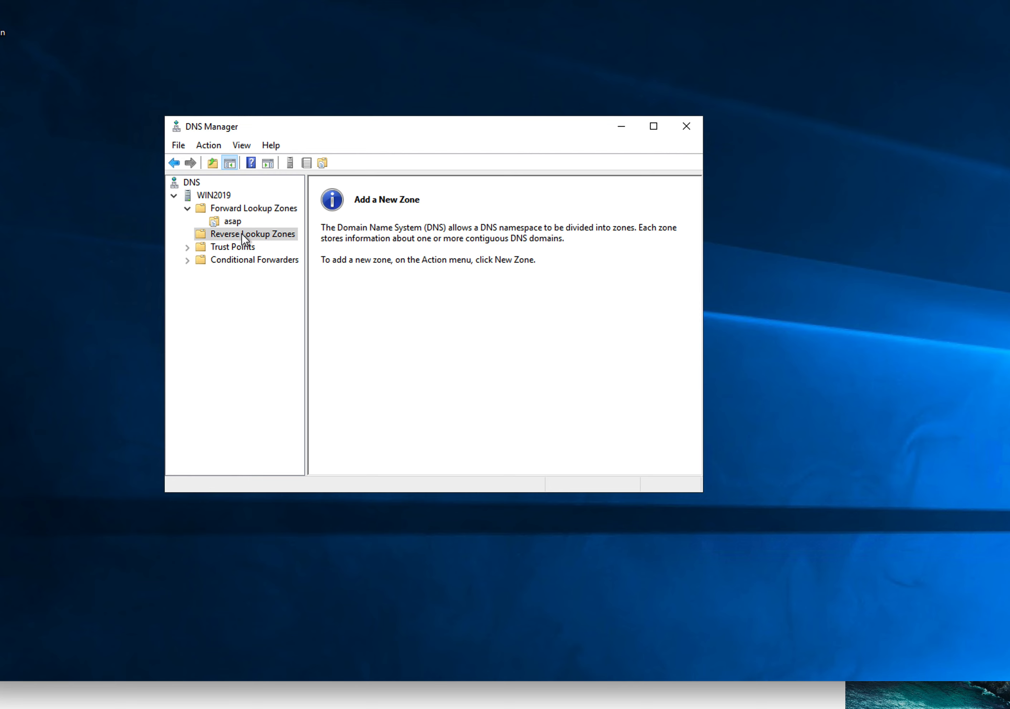
right_click(241, 233)
click(275, 240)
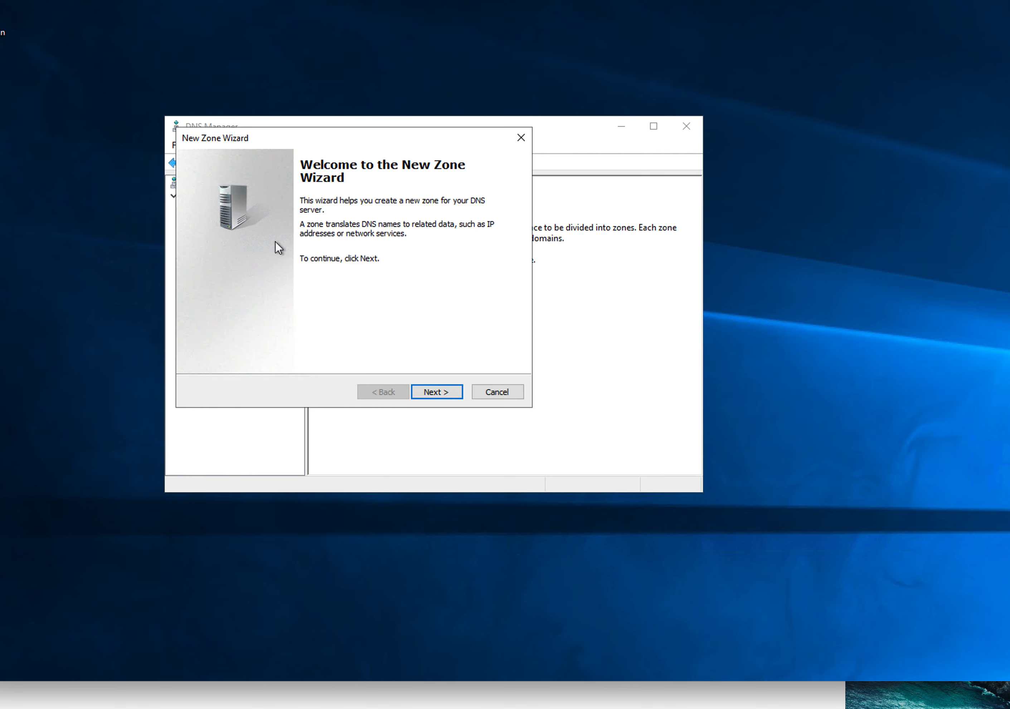
click(440, 393)
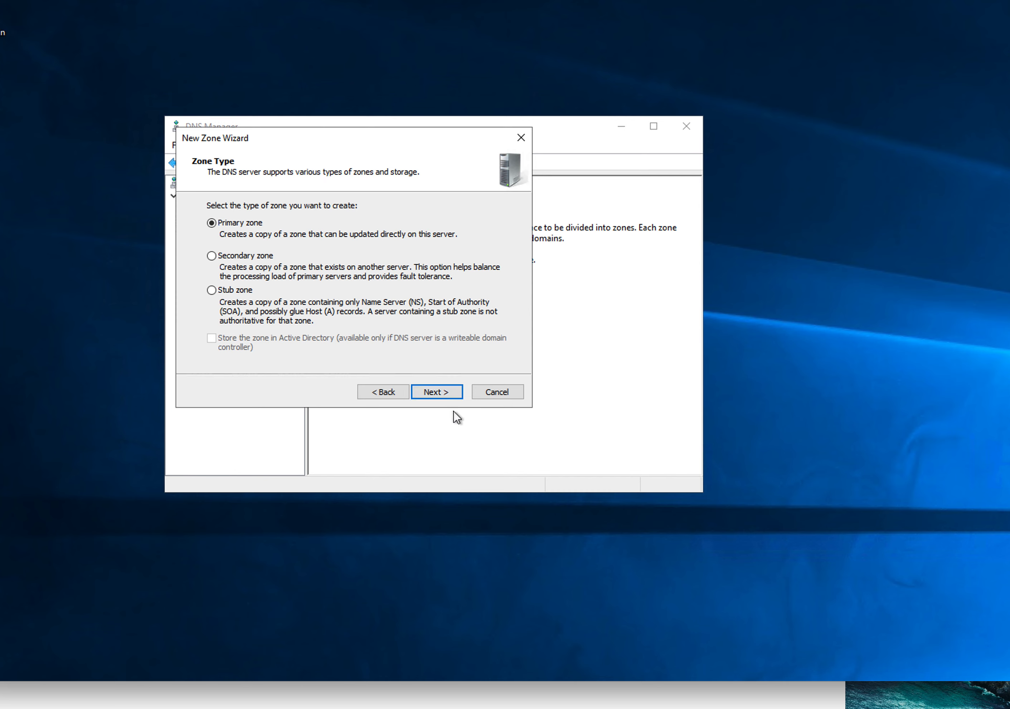
click(440, 393)
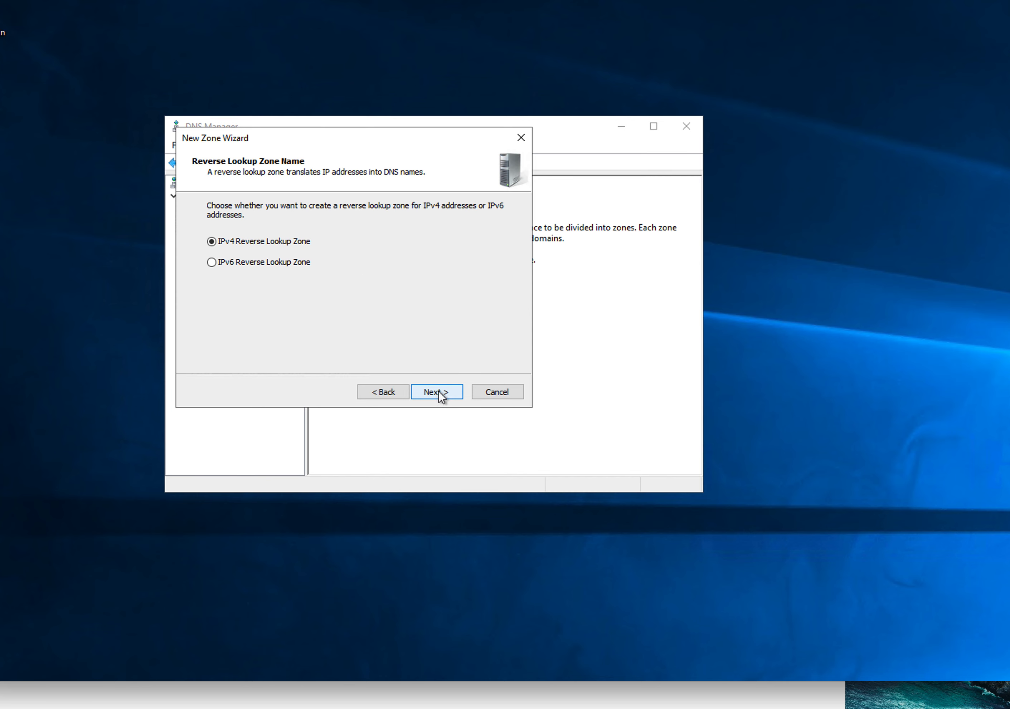
click(441, 393)
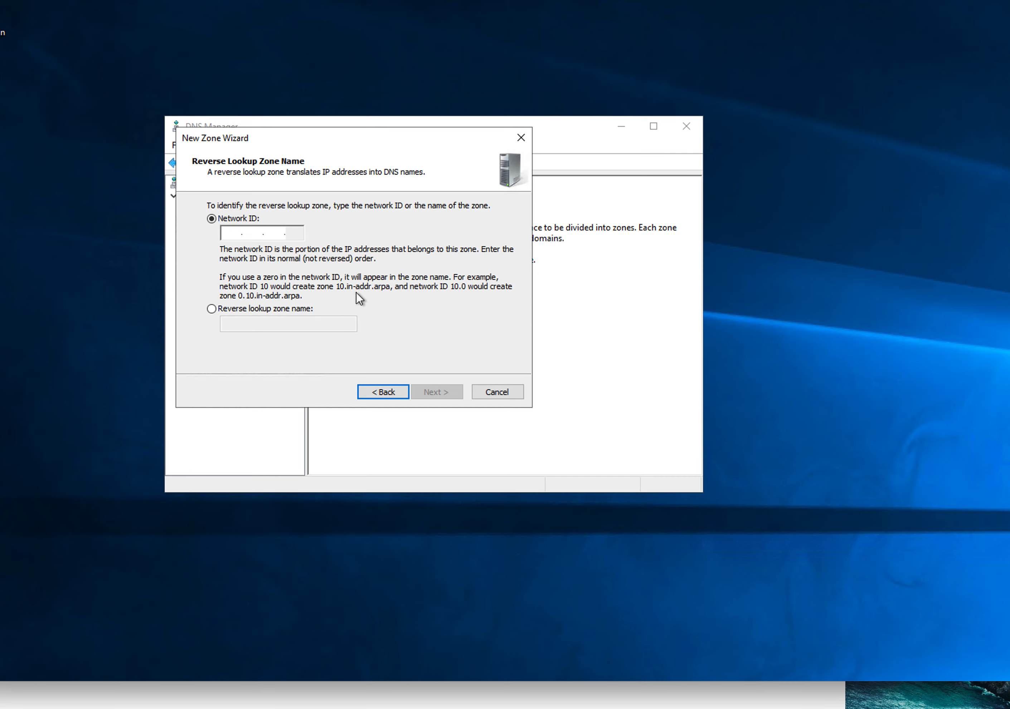
click(256, 233)
click(209, 309)
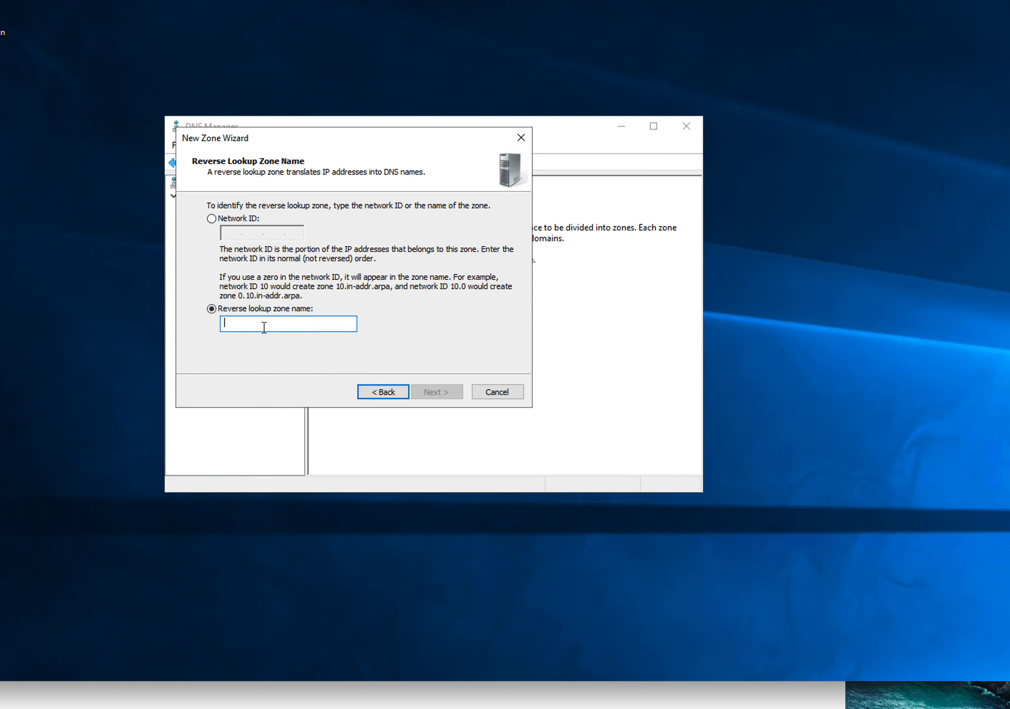
text(asap)
key(BackSpace)
key(BackSpace)
key(BackSpace)
key(BackSpace)
click(211, 219)
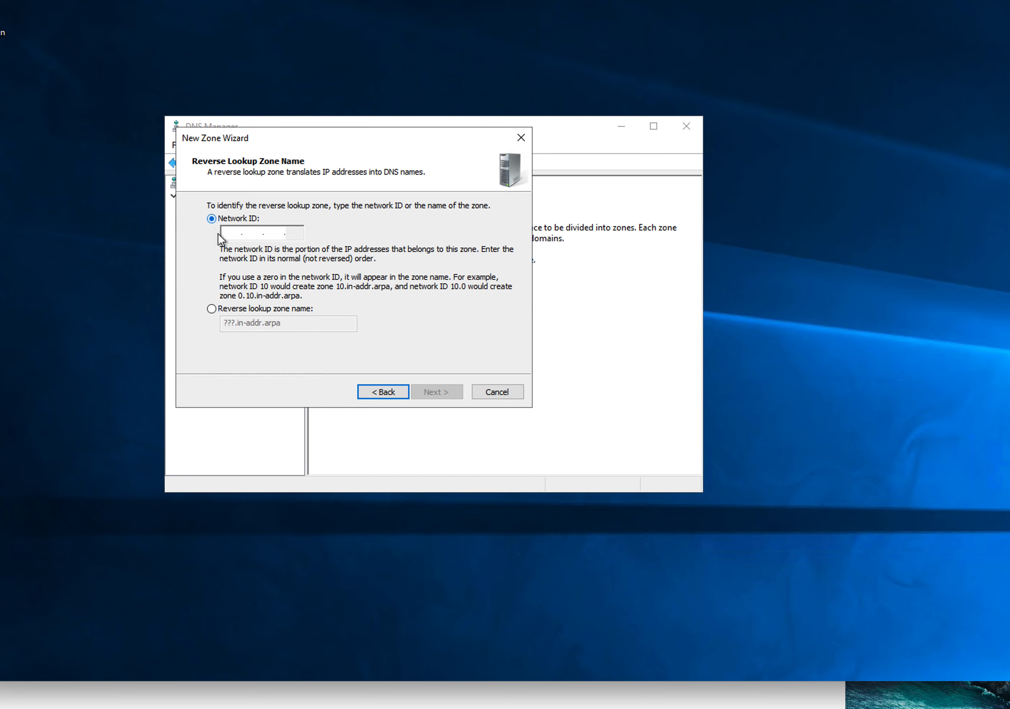
Try to copy the network portion 10.168.229 from the terminal's ping reply into the zone's Network ID.
click(233, 235)
key(super+Tab)
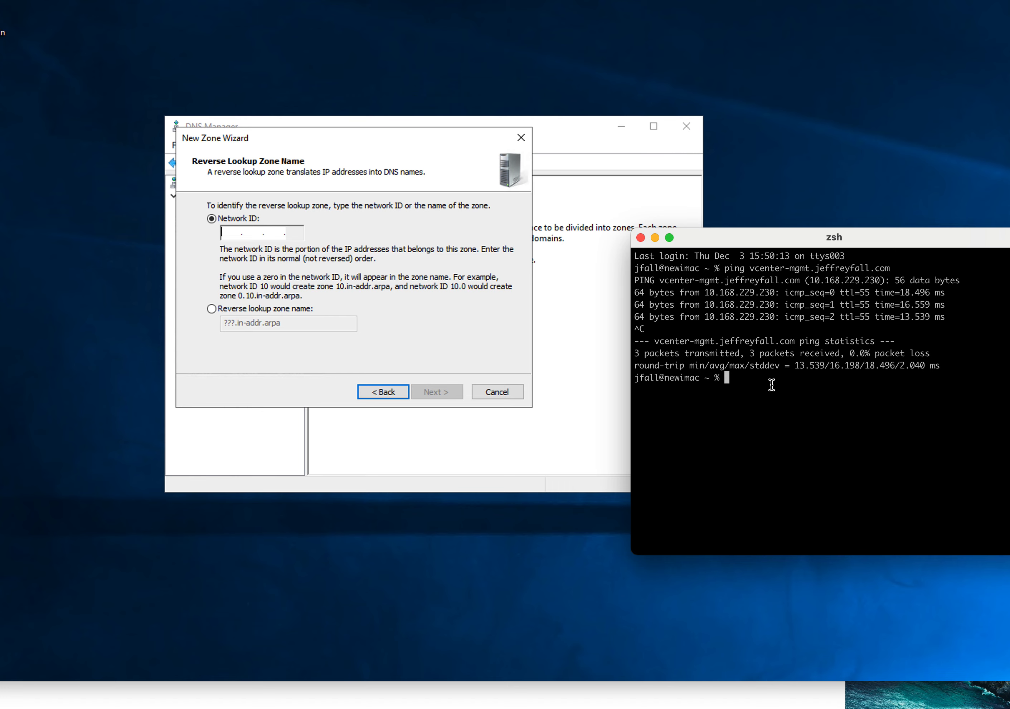
drag(705, 293, 755, 293)
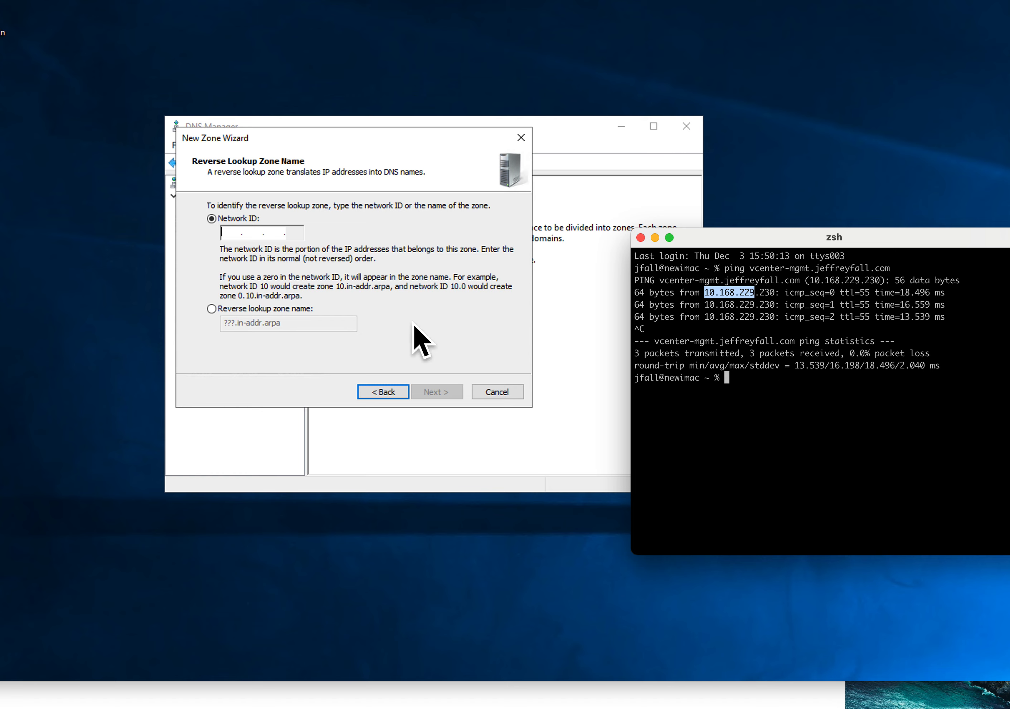
click(233, 239)
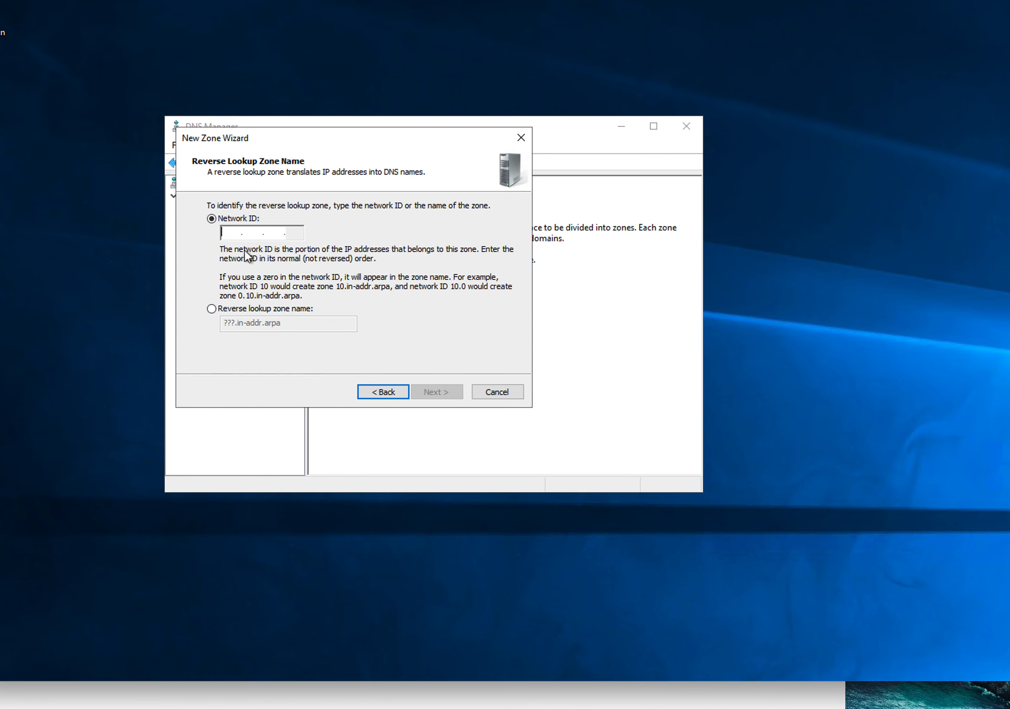
key(super+v)
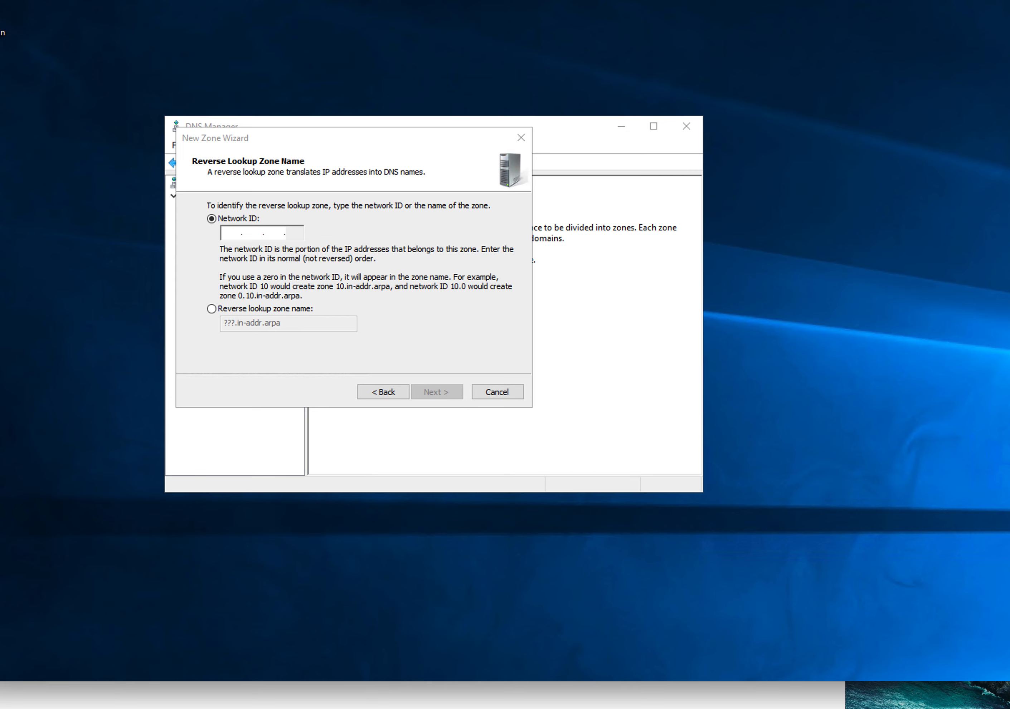
Move the terminal window clear of the zone wizard and set the reverse zone's Network ID to 10.168.229.
key(super+Tab)
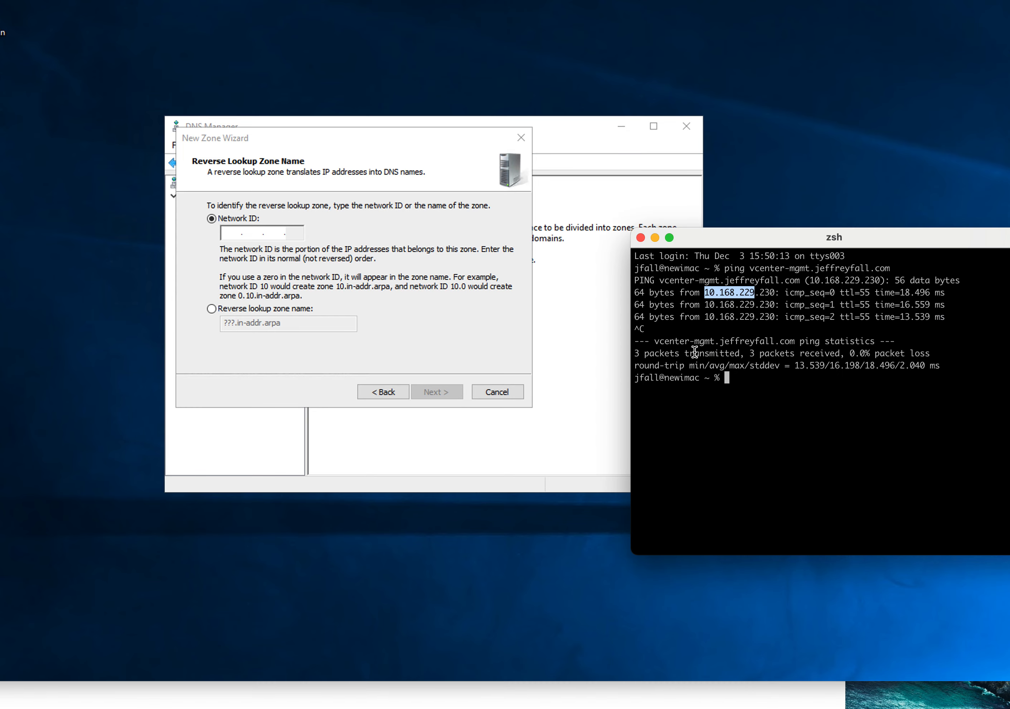
key(super+Tab)
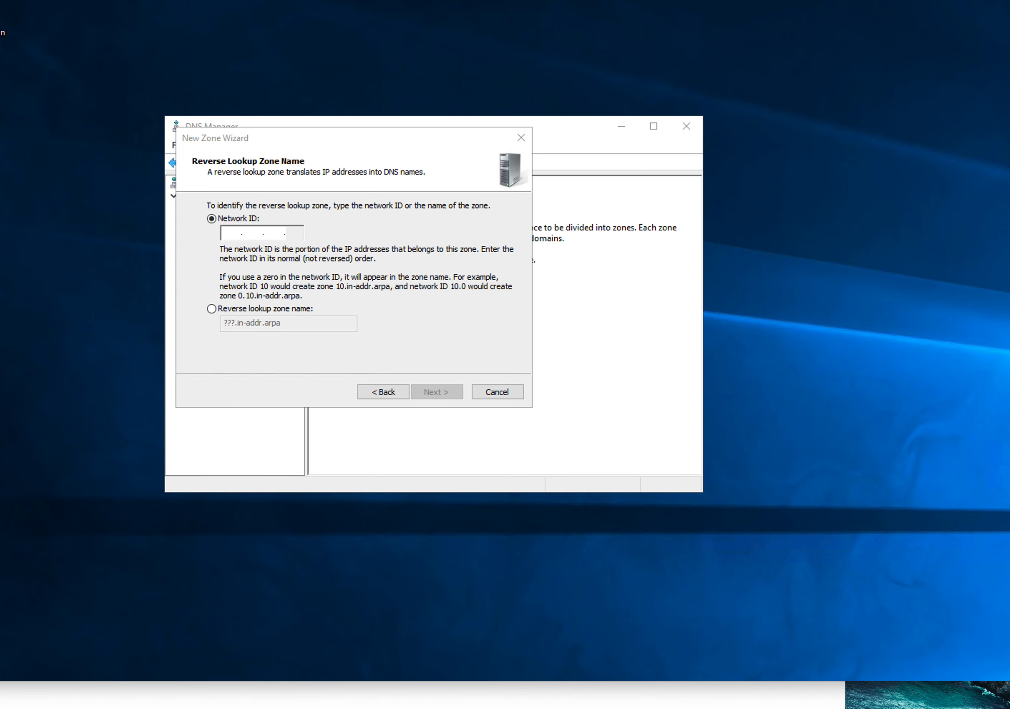
drag(860, 708, 794, 651)
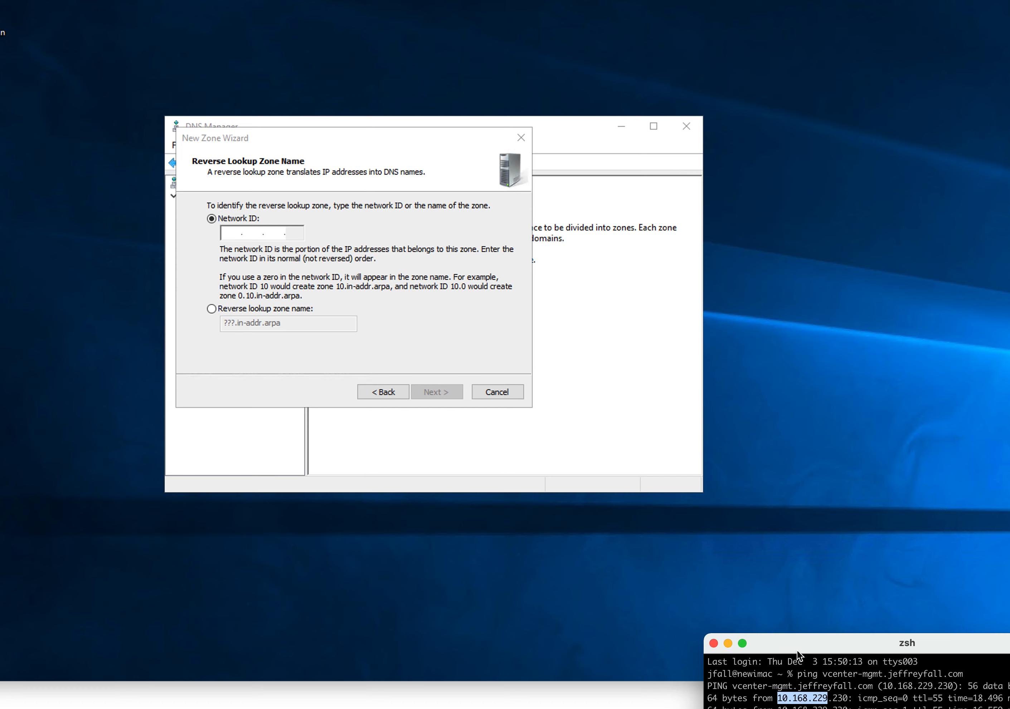
click(236, 233)
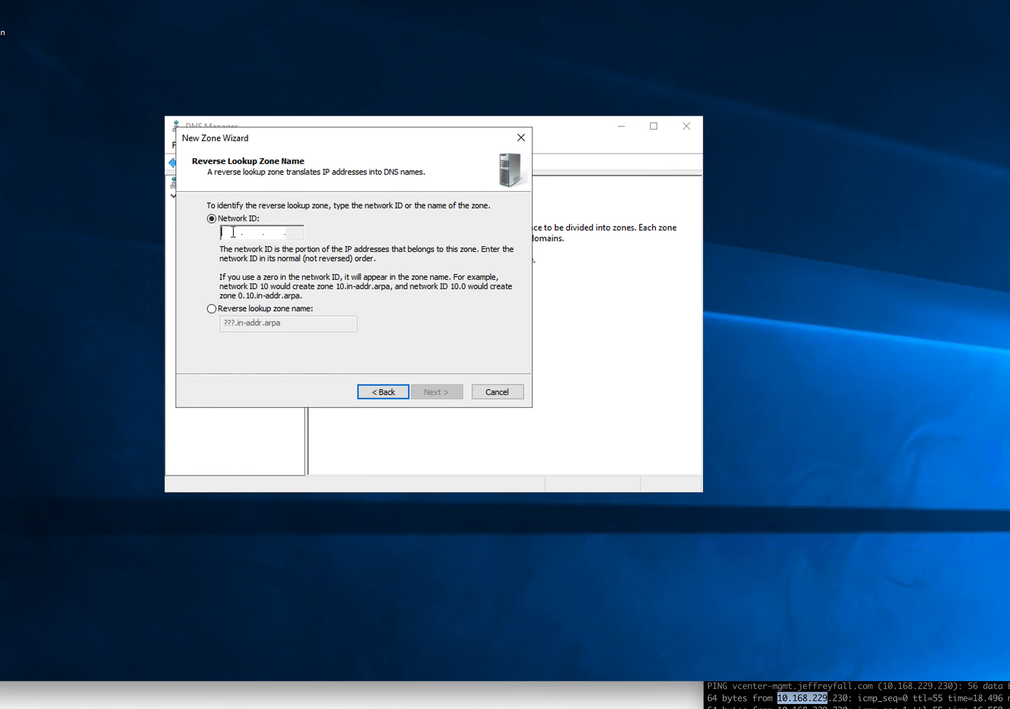
text(10.16)
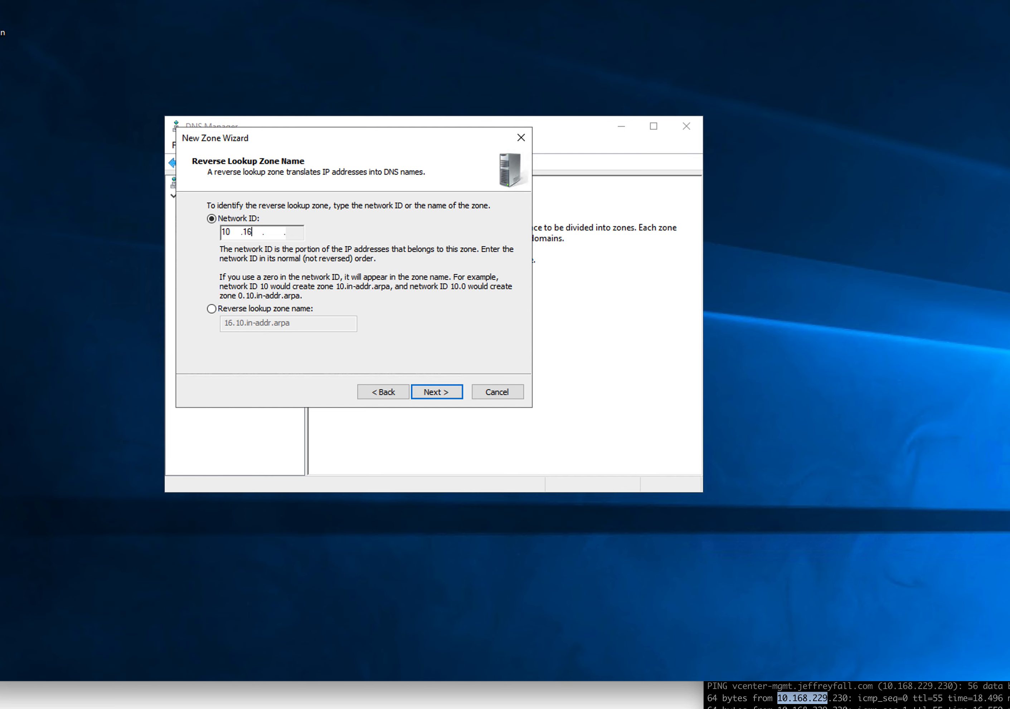
text(8.229)
click(296, 233)
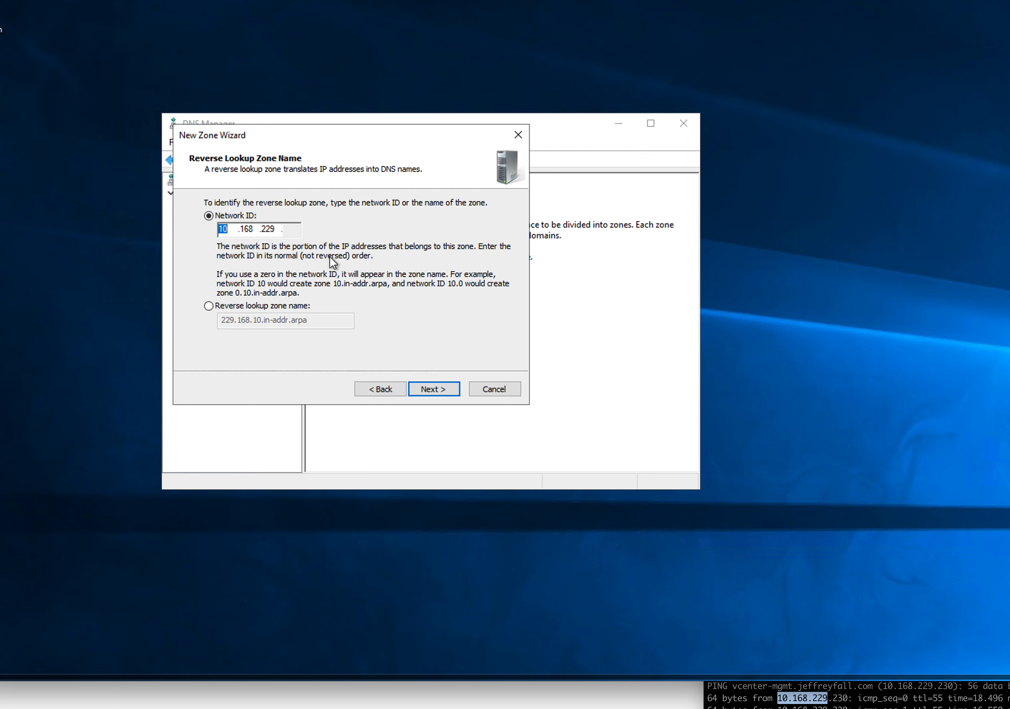
Create the reverse zone with the new zone file 229.168.10.in-addr.arpa.dns and dynamic updates not allowed.
click(433, 391)
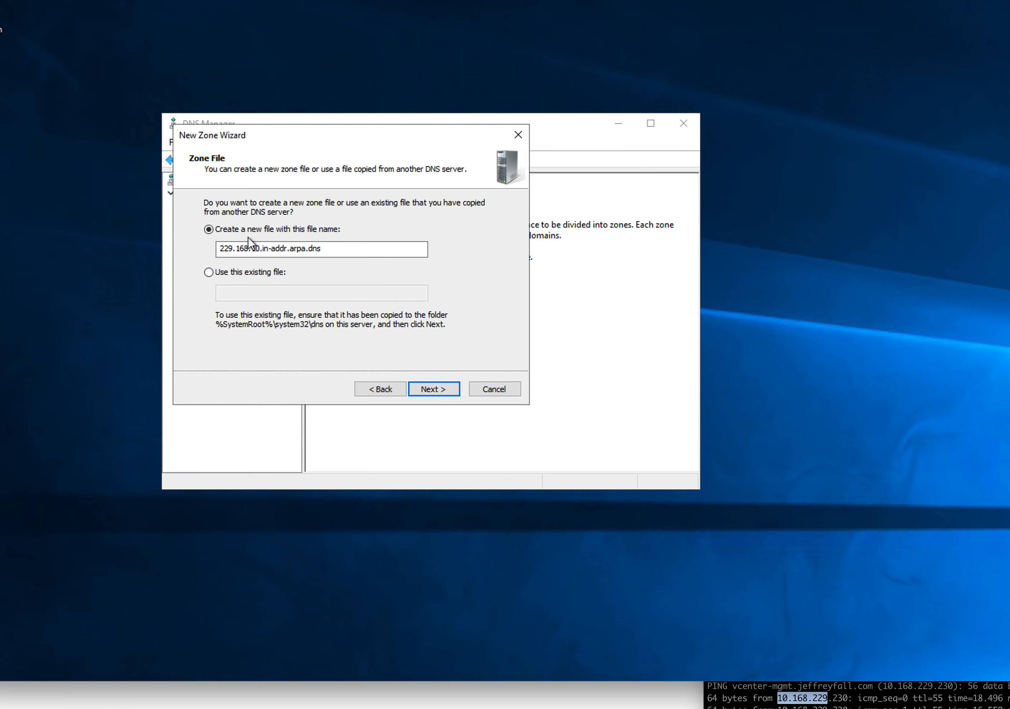
click(419, 391)
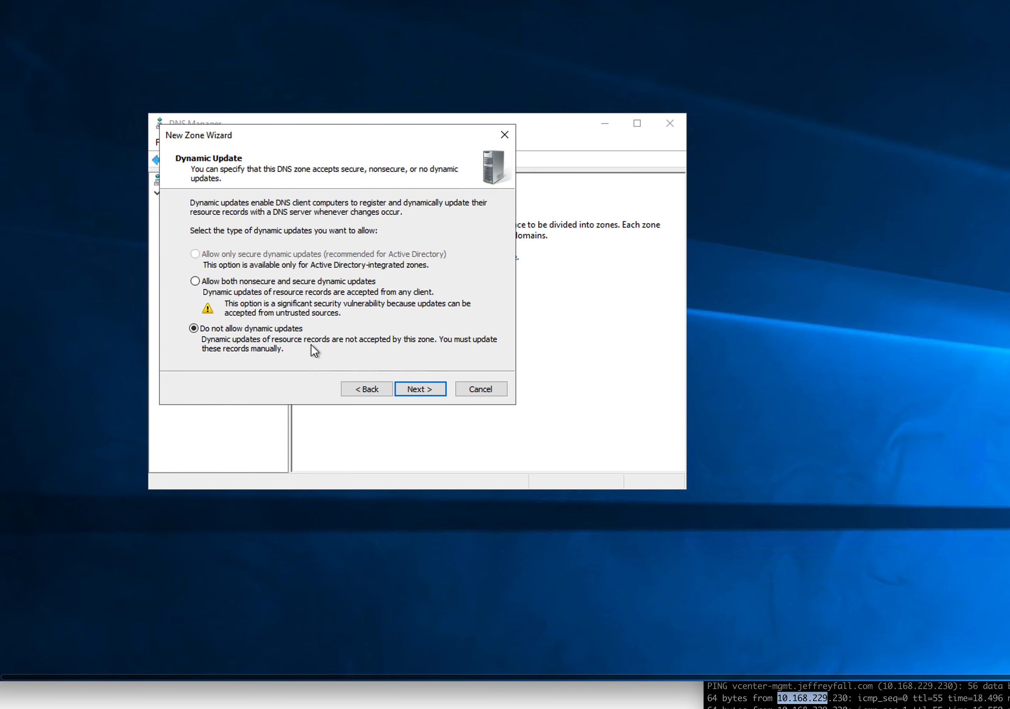
click(432, 391)
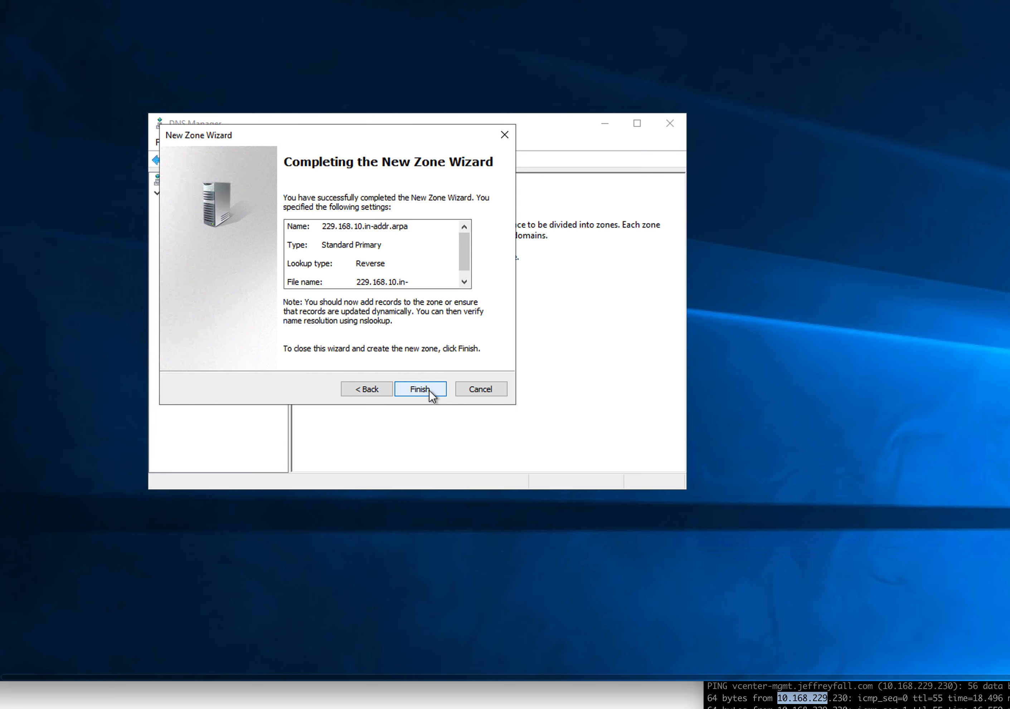
click(403, 393)
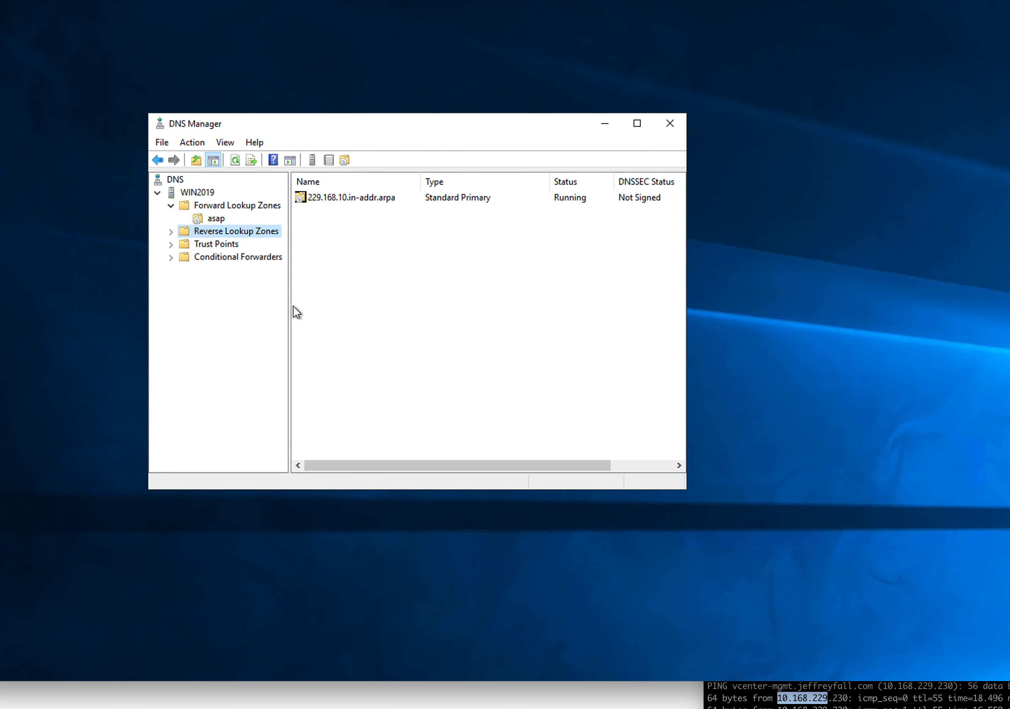
Delete the vcenter host record from the asap forward lookup zone.
click(219, 217)
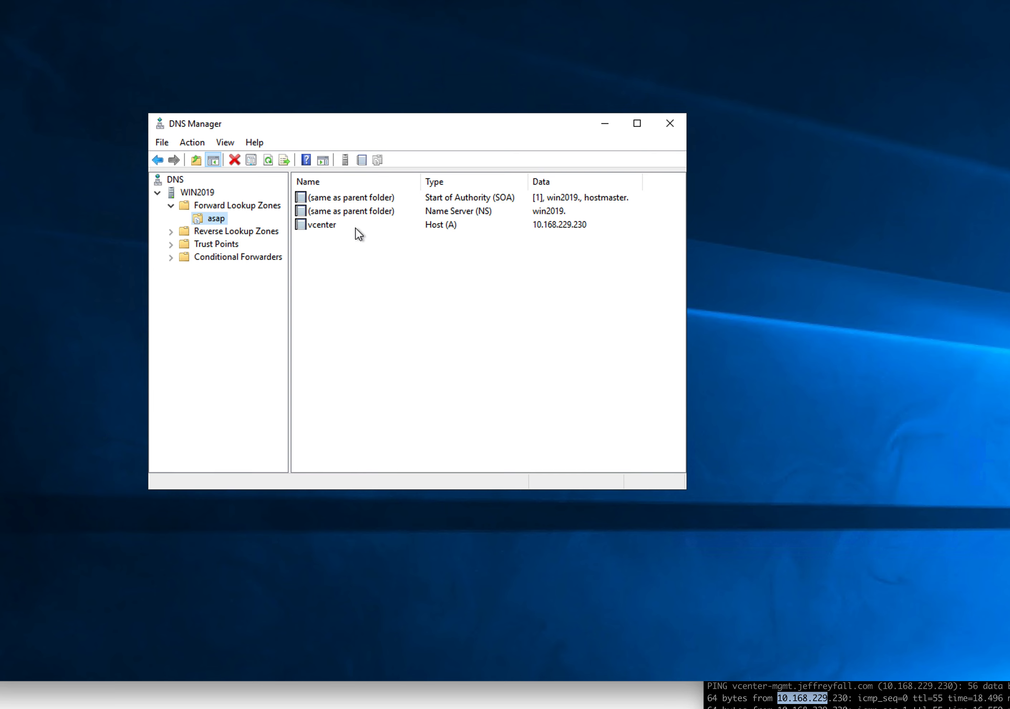
click(323, 226)
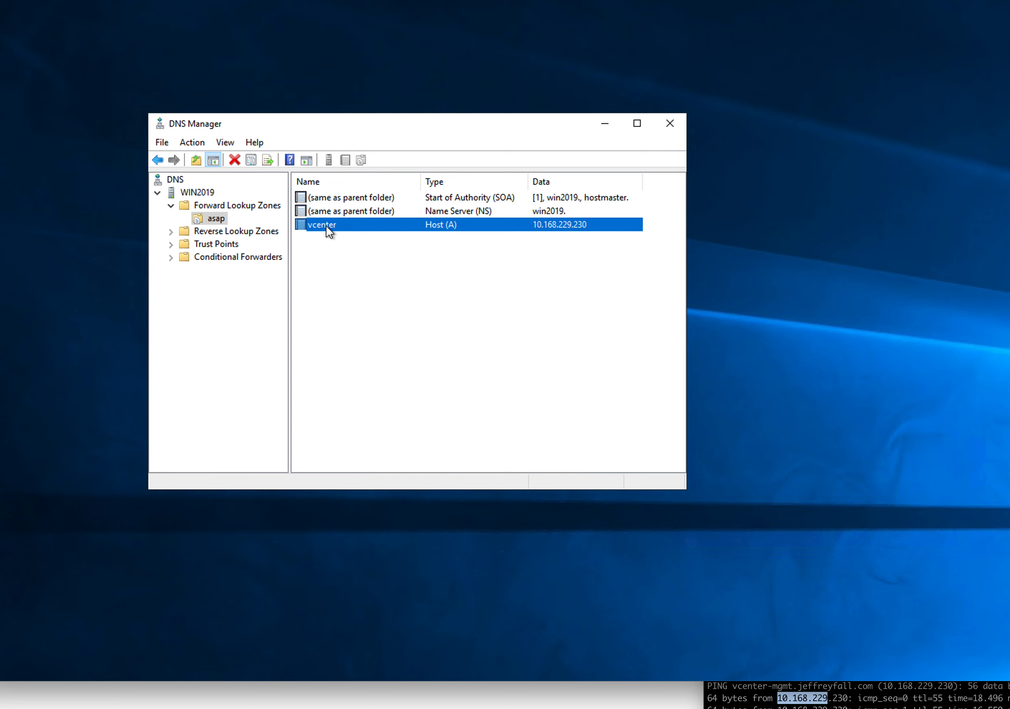
right_click(324, 223)
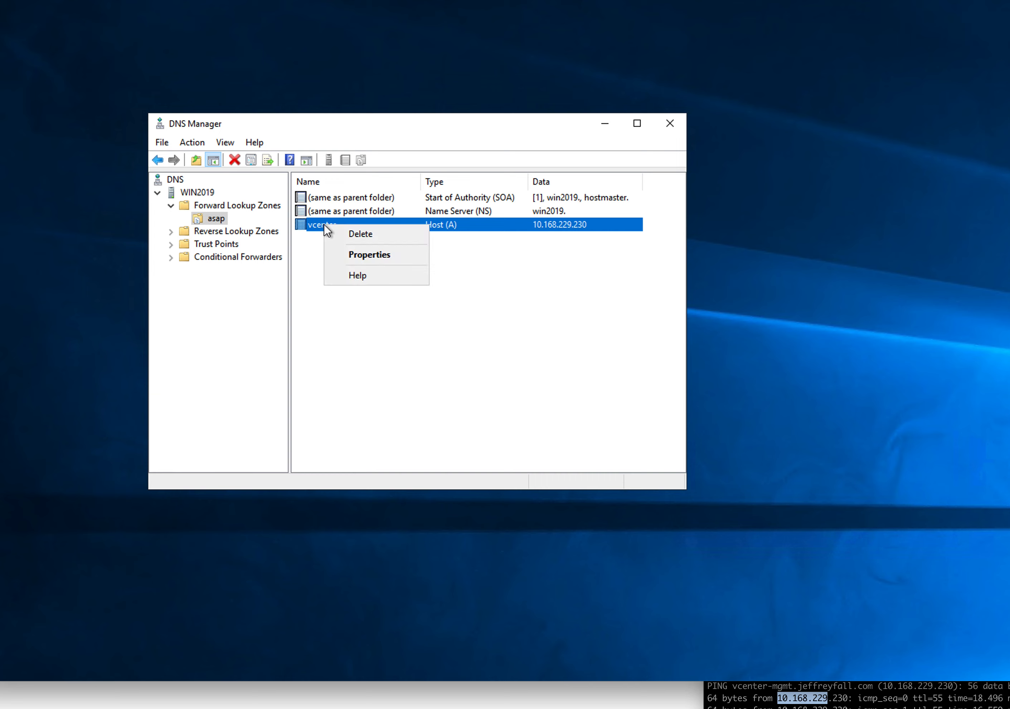
click(360, 234)
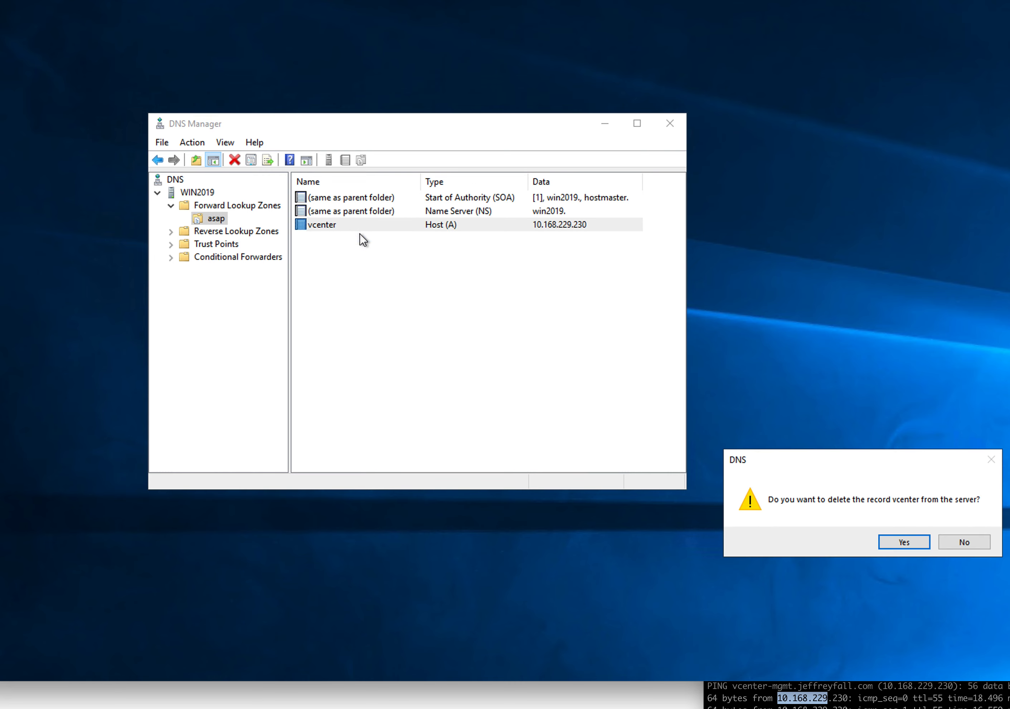
click(903, 544)
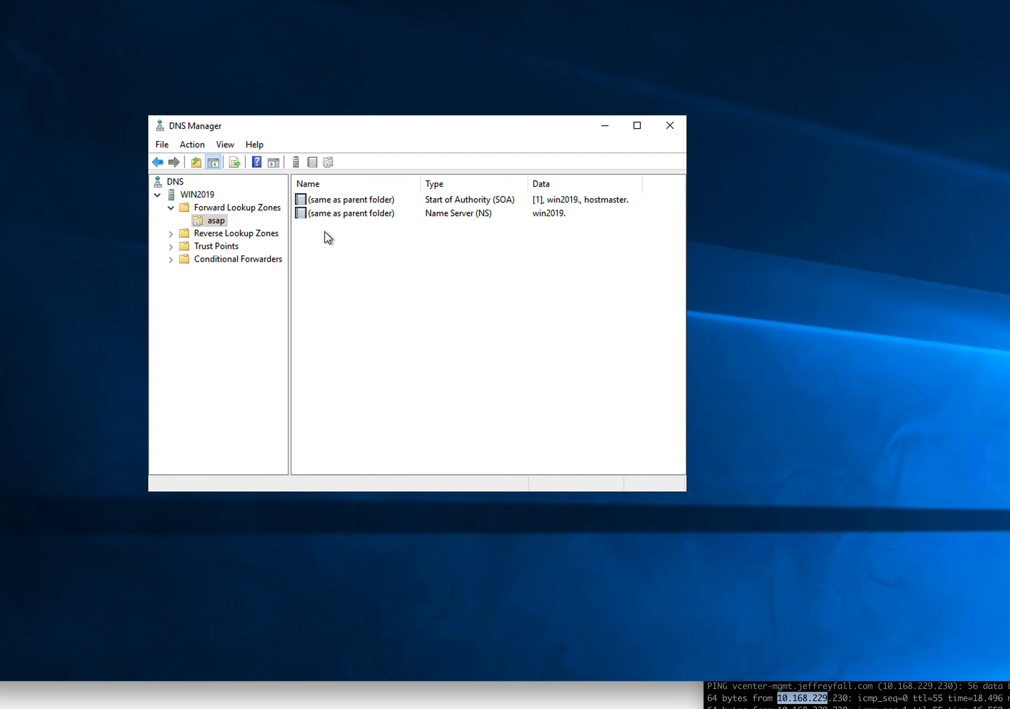
Add a vcenter host record with IP address 10.168.229.230 and an associated pointer (PTR) record to the asap zone.
click(194, 144)
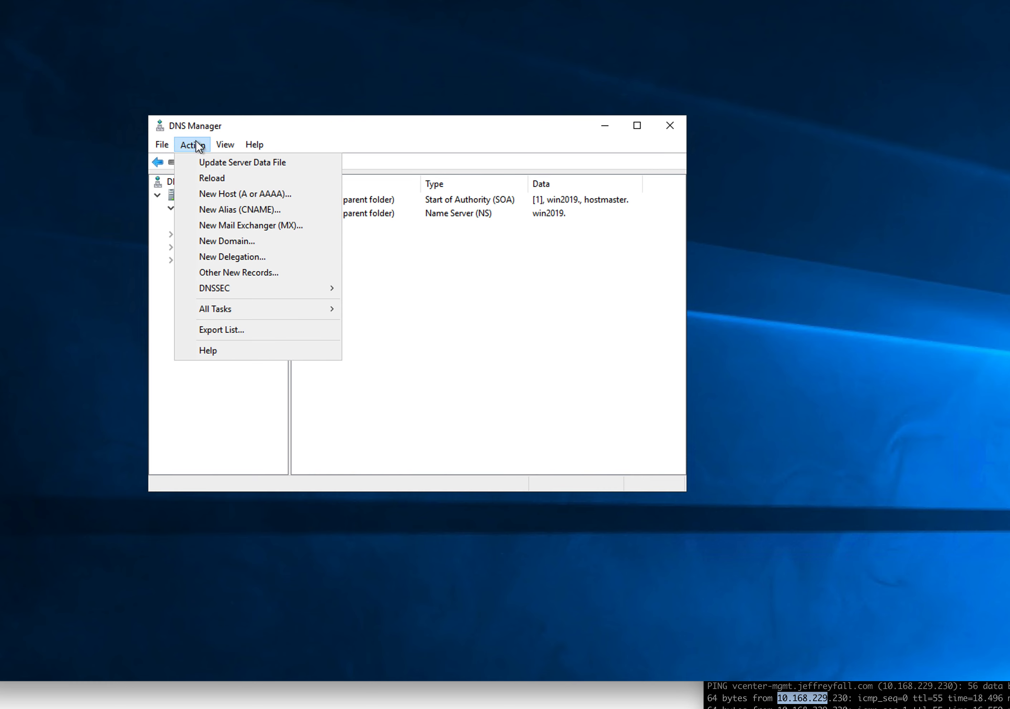
click(251, 194)
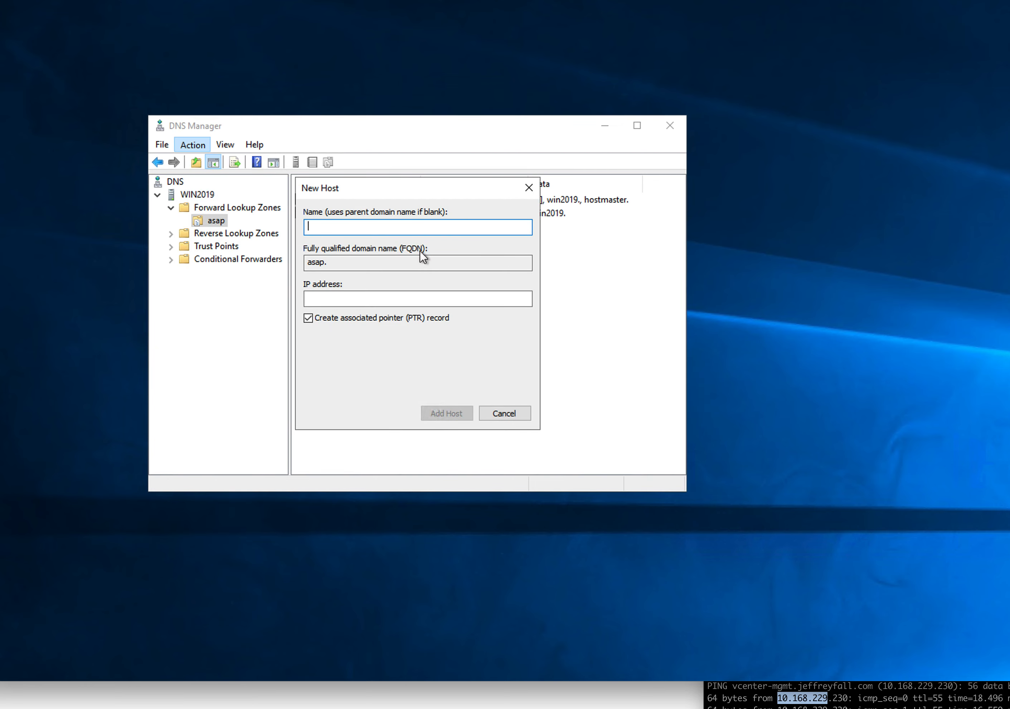
text(vcenter)
click(372, 299)
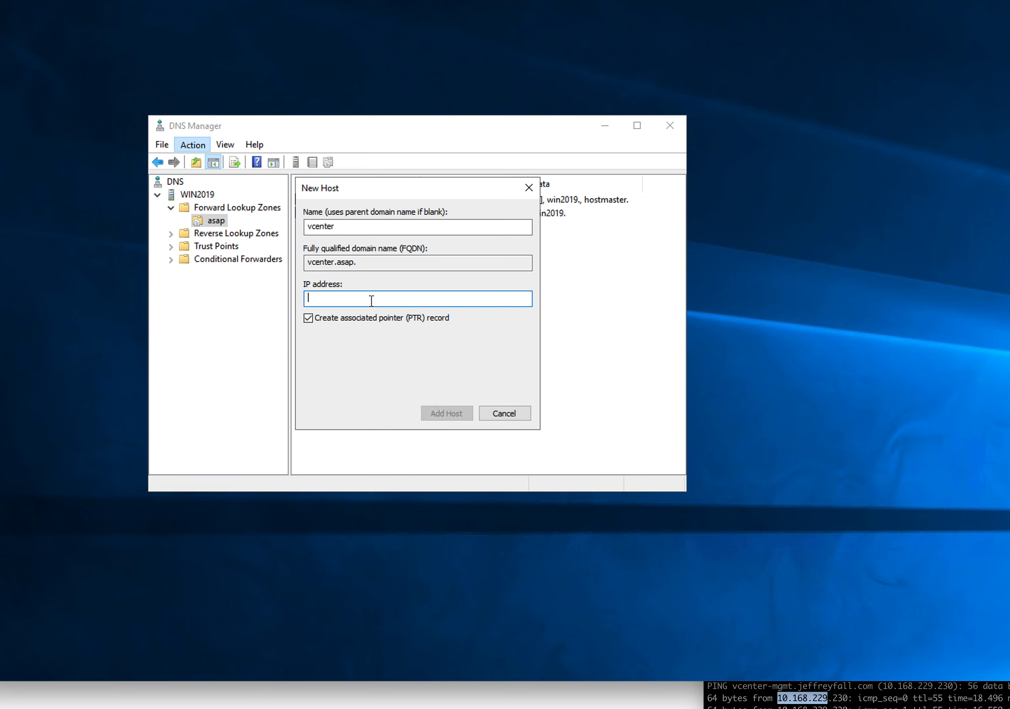
text(10.168.229.230)
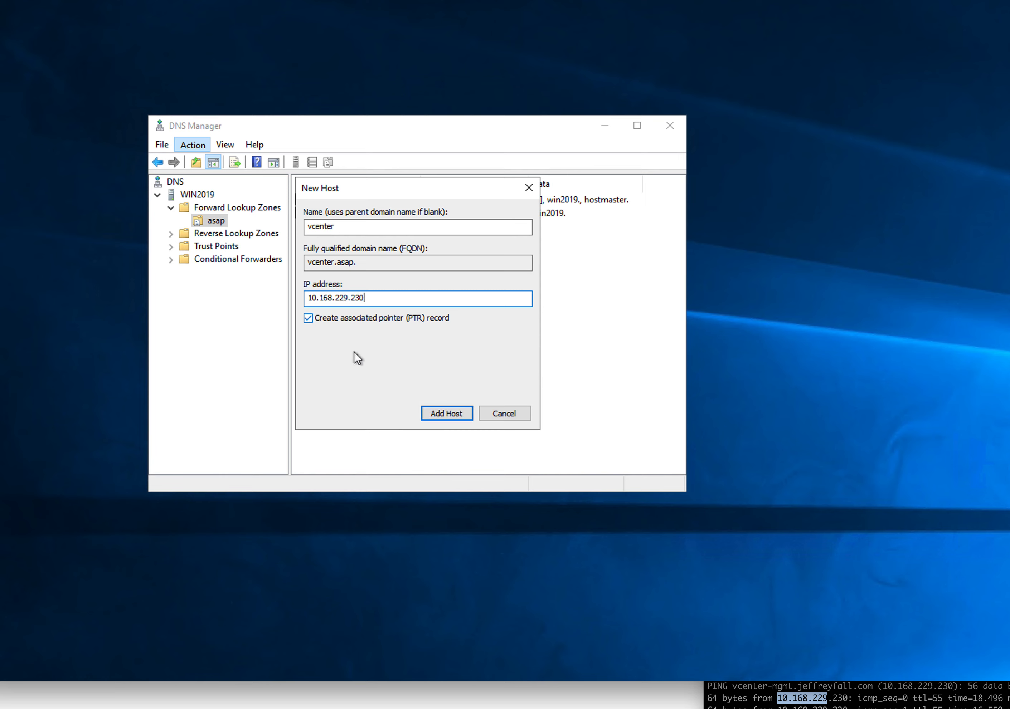
click(446, 415)
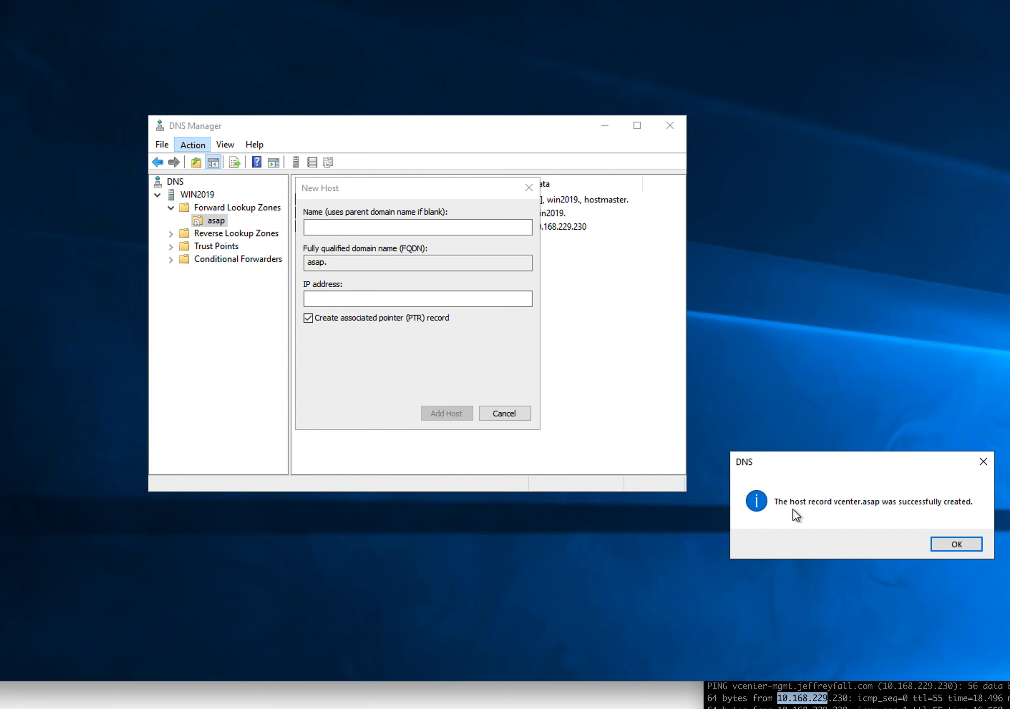
click(957, 543)
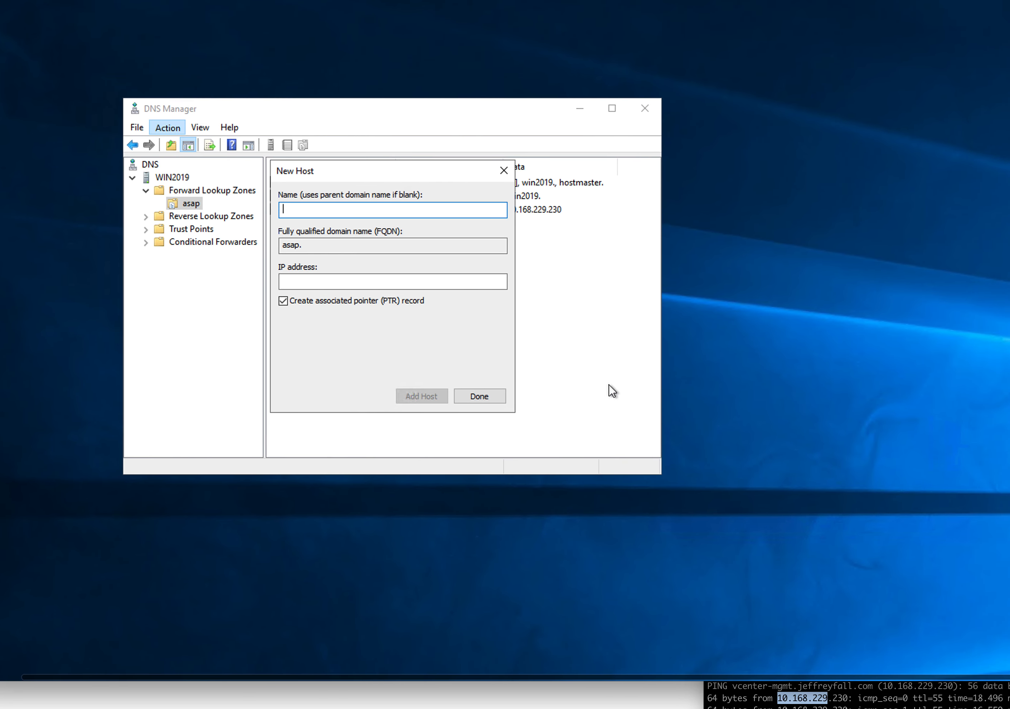
click(472, 396)
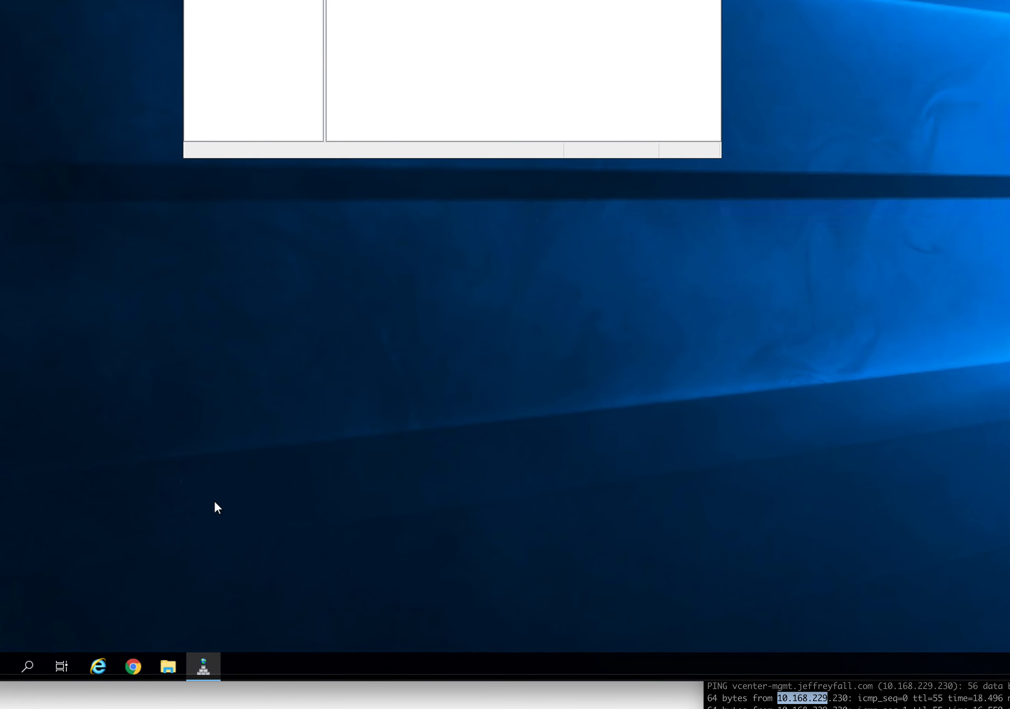
Open a Command Prompt window and move it clear of the DNS Manager records.
click(26, 668)
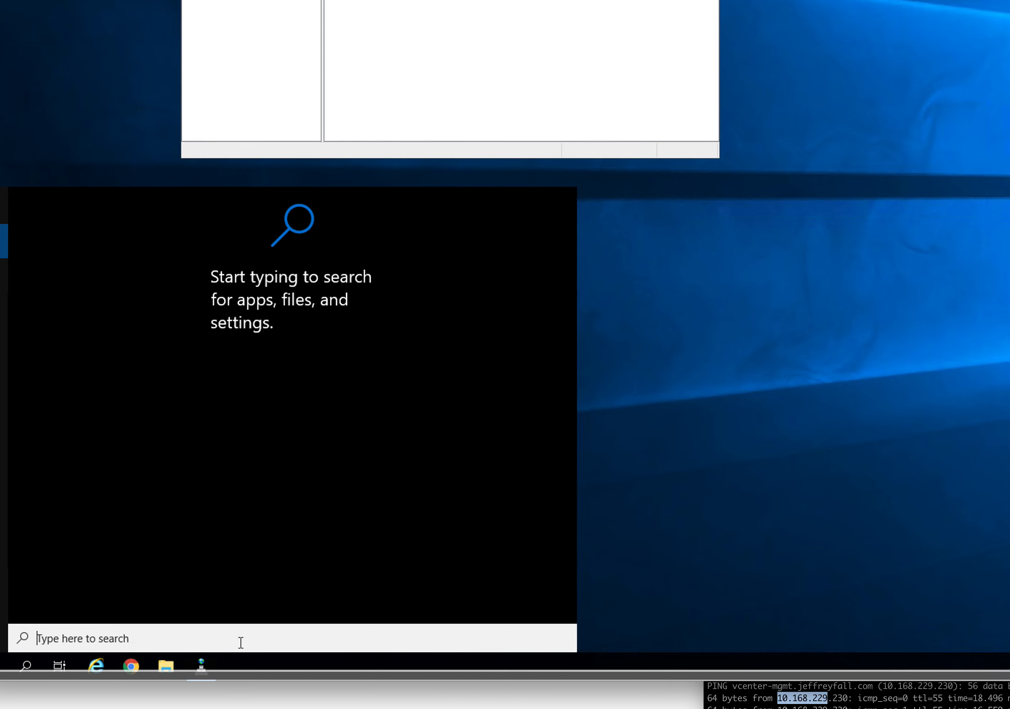
text(cmd)
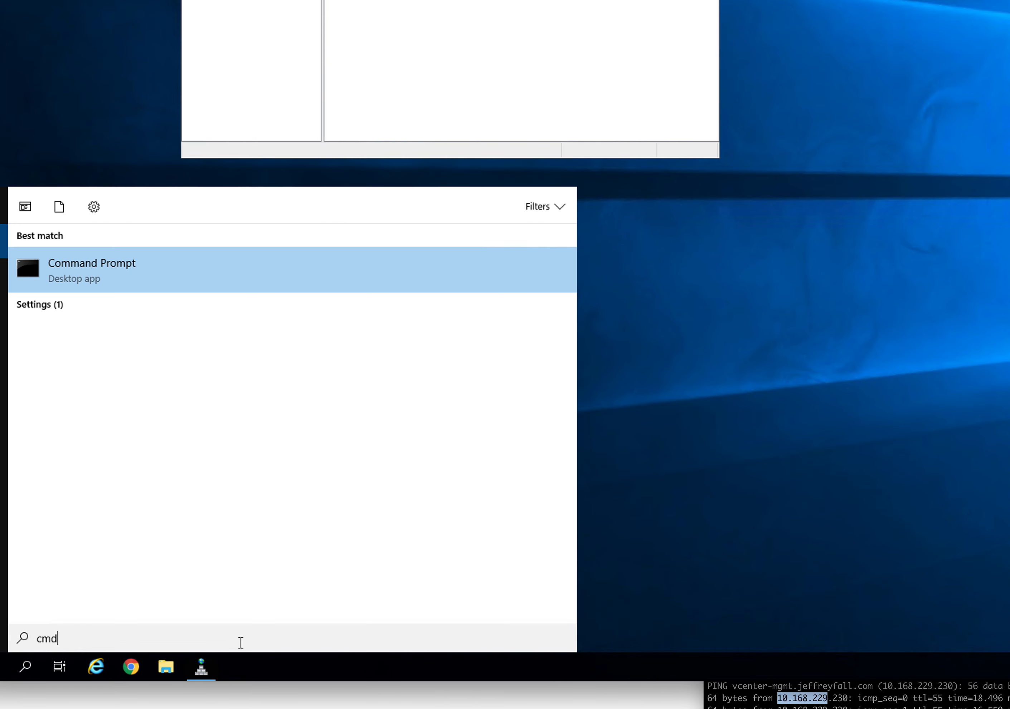
key(Return)
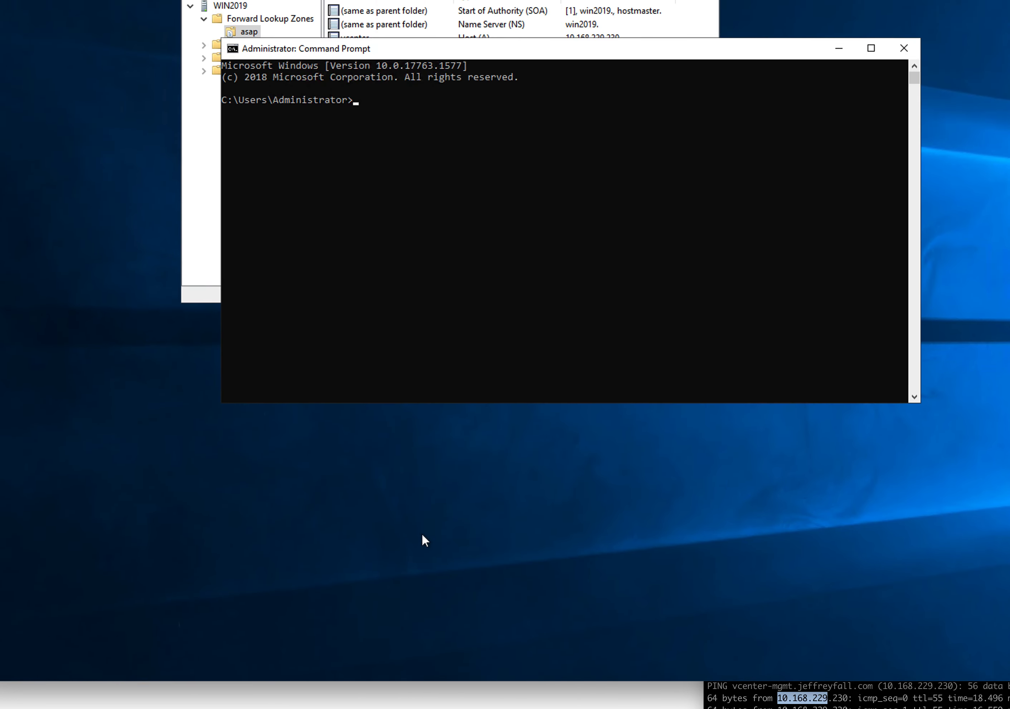
drag(388, 136, 544, 290)
click(523, 386)
key(Escape)
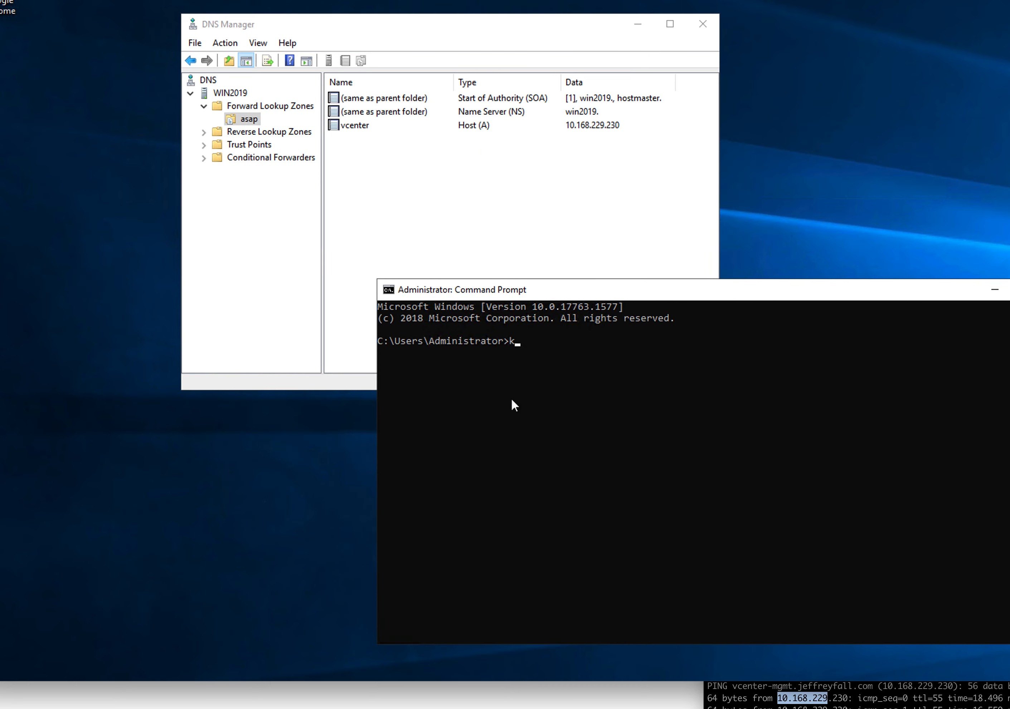
Try to ping vcenter.asap from the Command Prompt, interrupt the ping and shift the window slightly.
text(ping vcenter.asap)
key(Return)
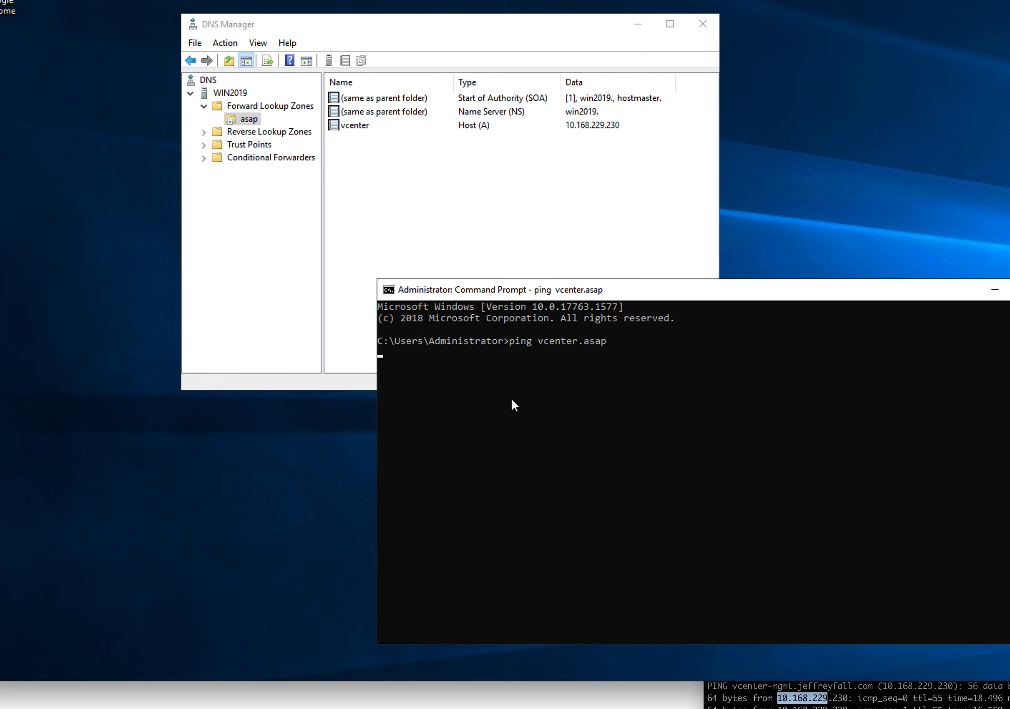
key(ctrl+c)
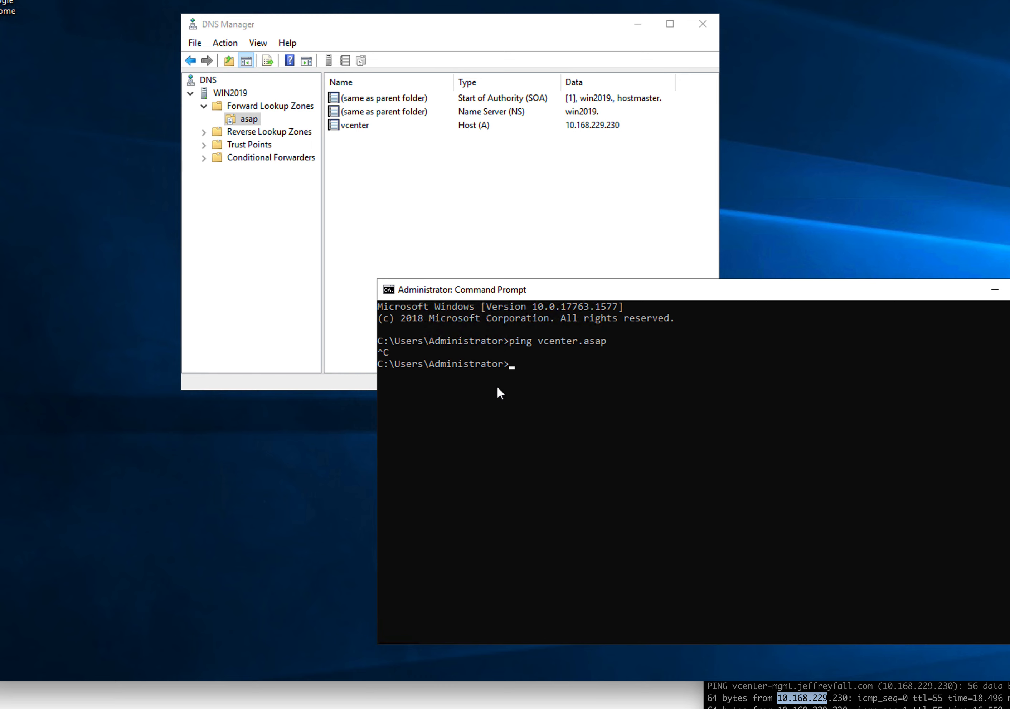
drag(552, 290, 532, 290)
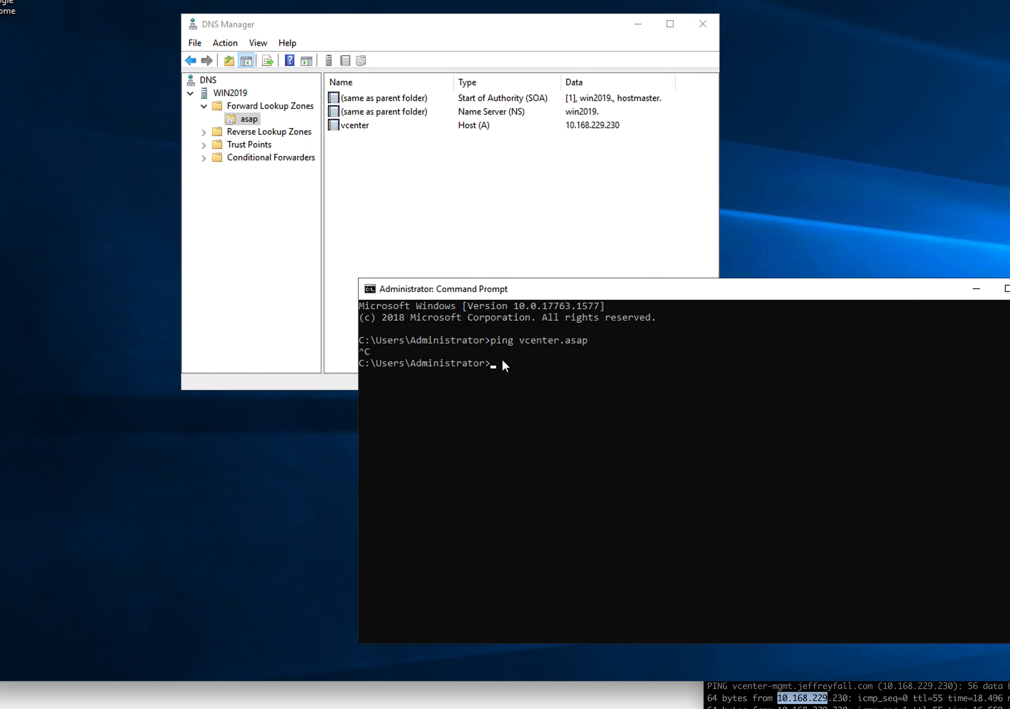
drag(519, 293, 522, 285)
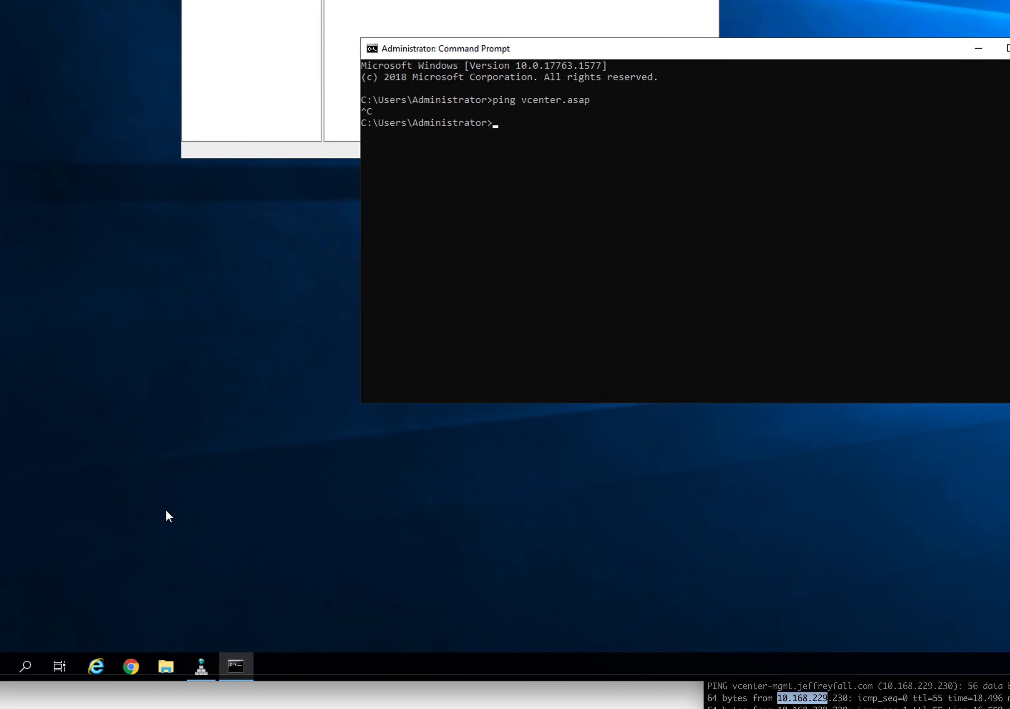
Open the Network and Sharing Center from Control Panel.
click(24, 666)
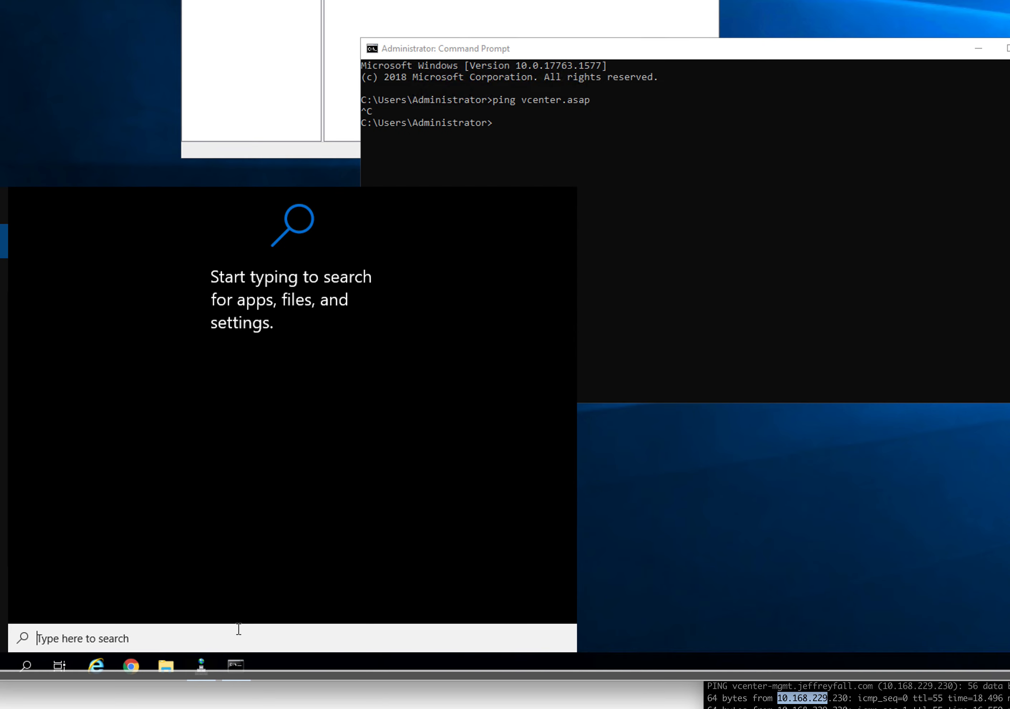
text(contgrol)
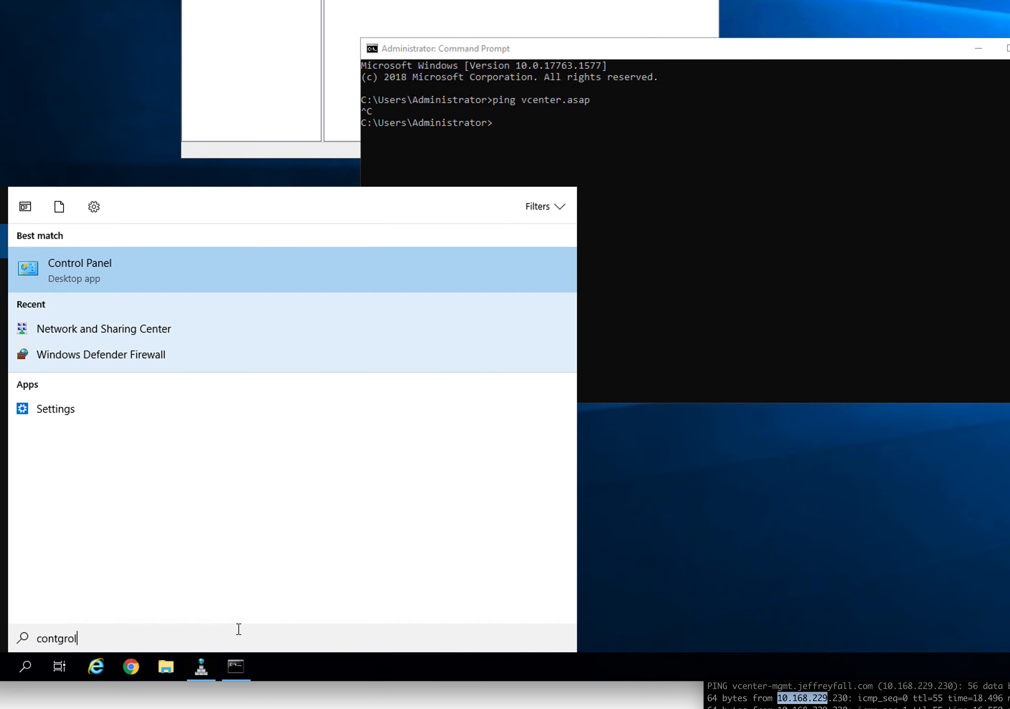
click(97, 269)
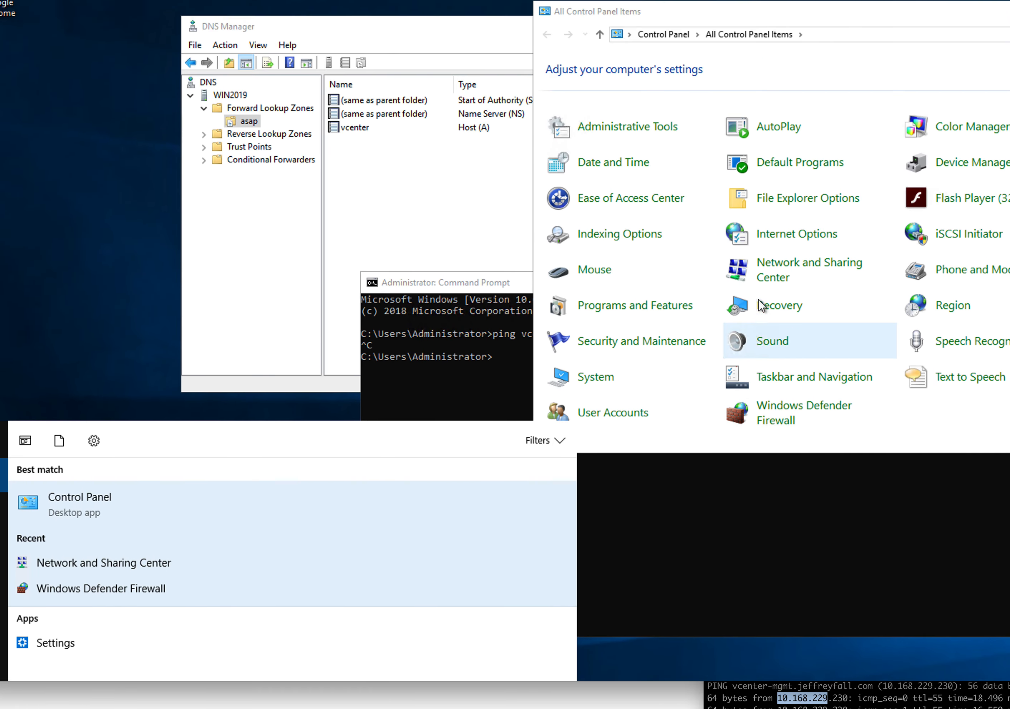
drag(822, 66, 507, 54)
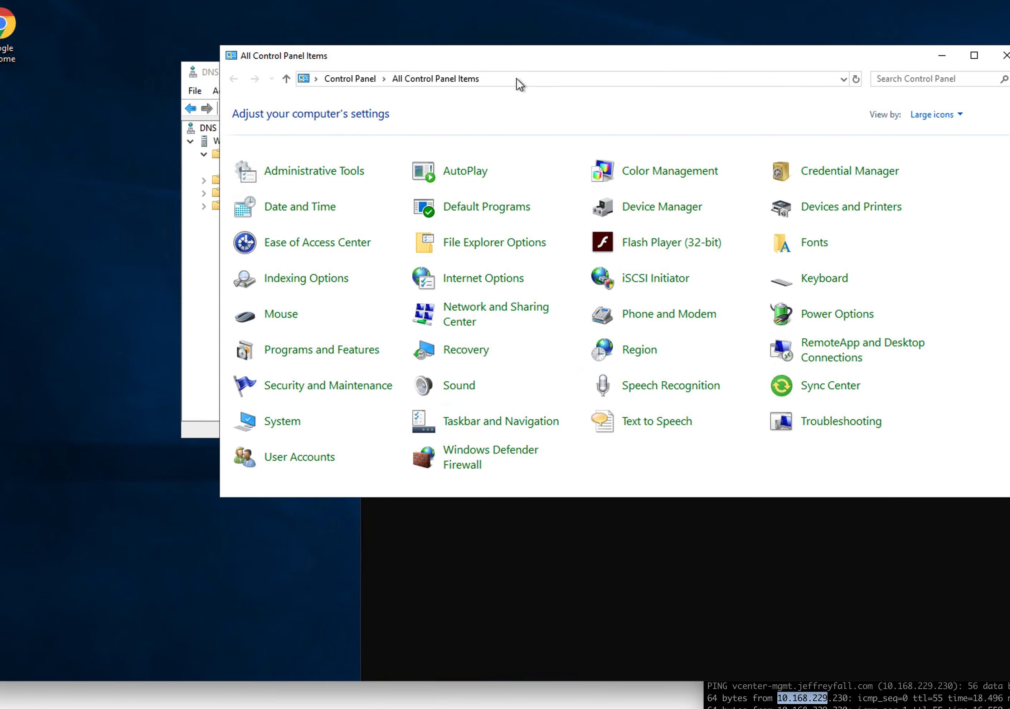
click(494, 307)
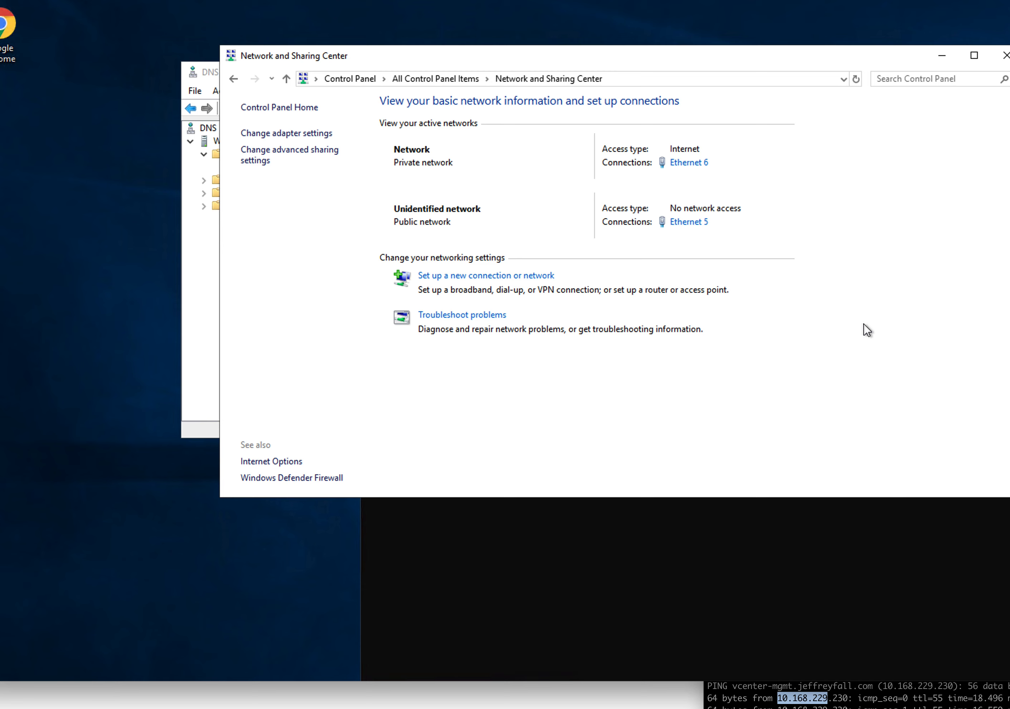
Open the Internet Protocol Version 4 (TCP/IPv4) properties of the Ethernet 6 connection and move the dialog fully into view.
click(689, 163)
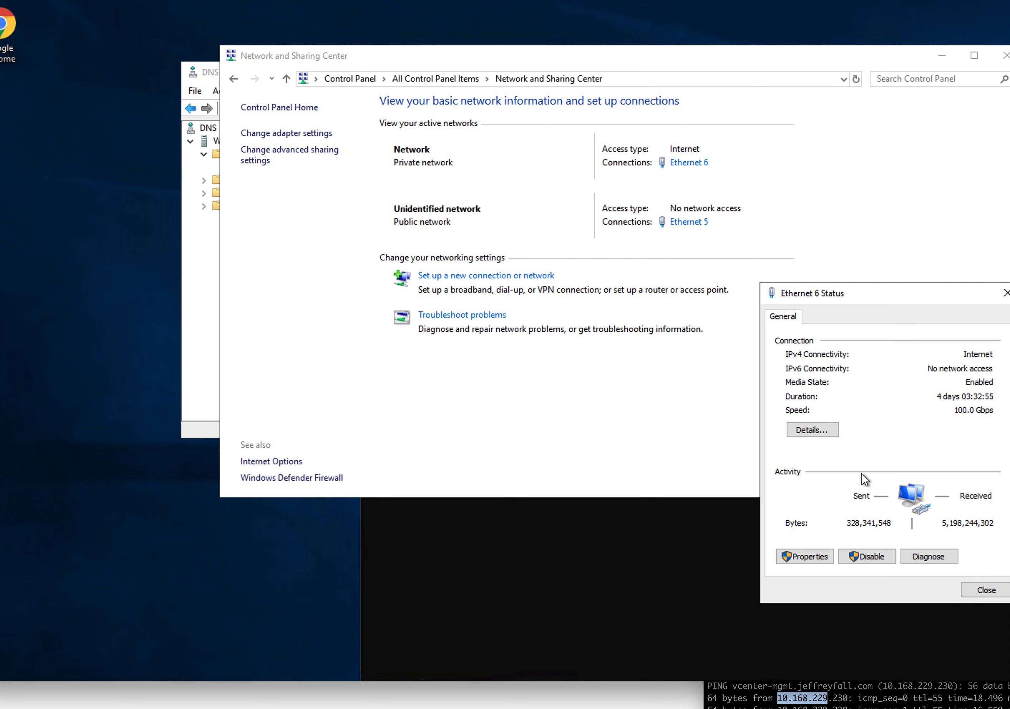
click(799, 556)
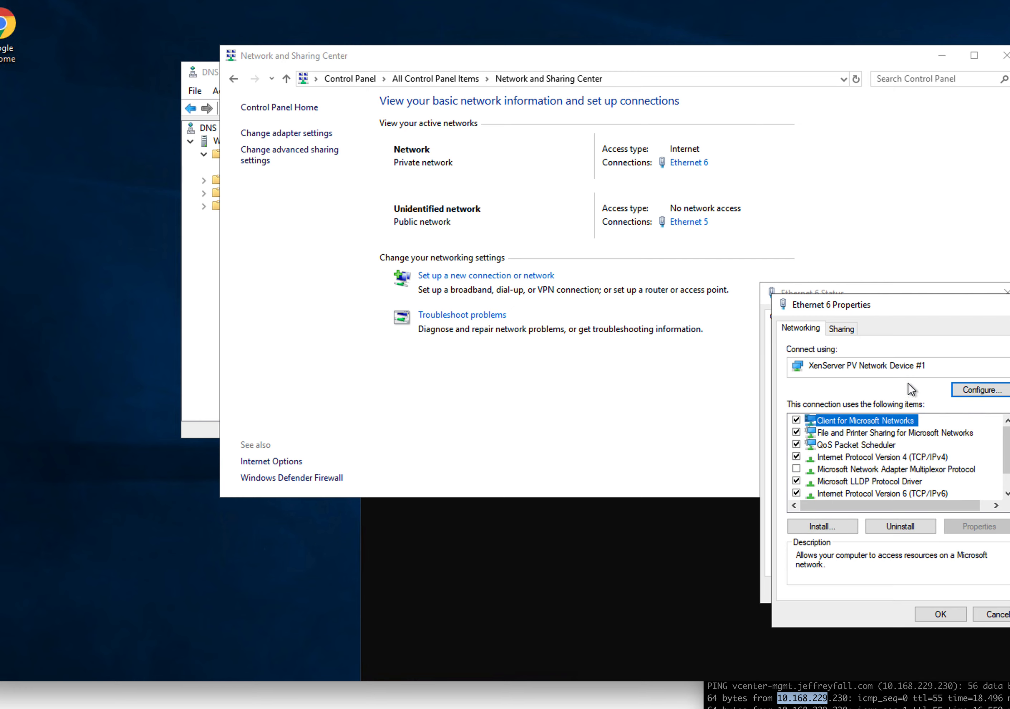
click(856, 457)
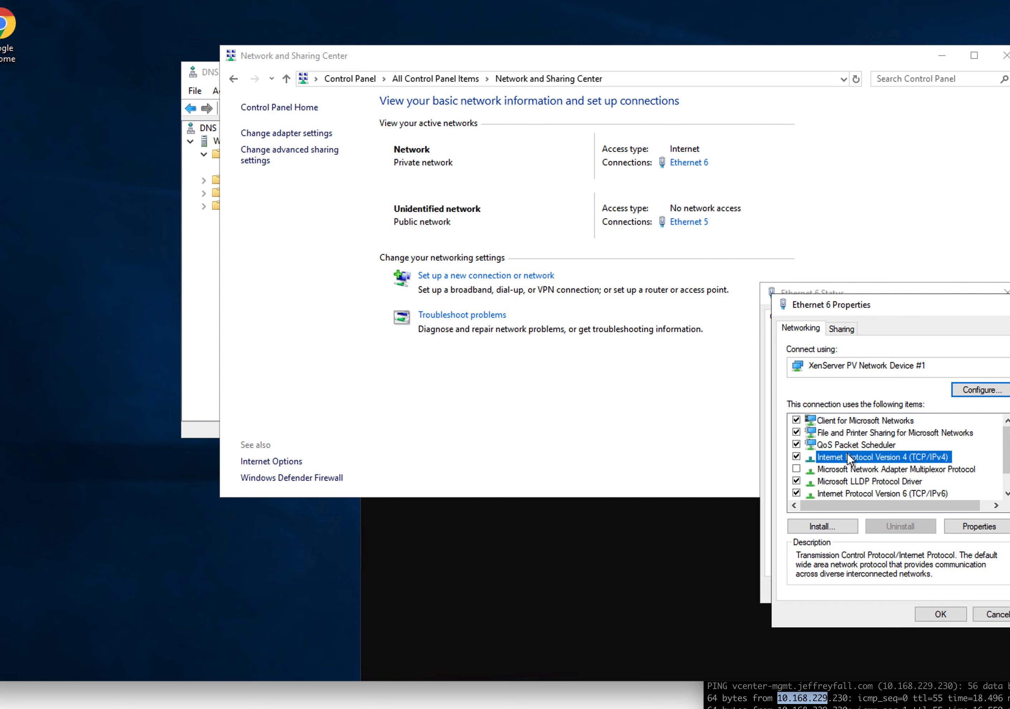
double_click(850, 458)
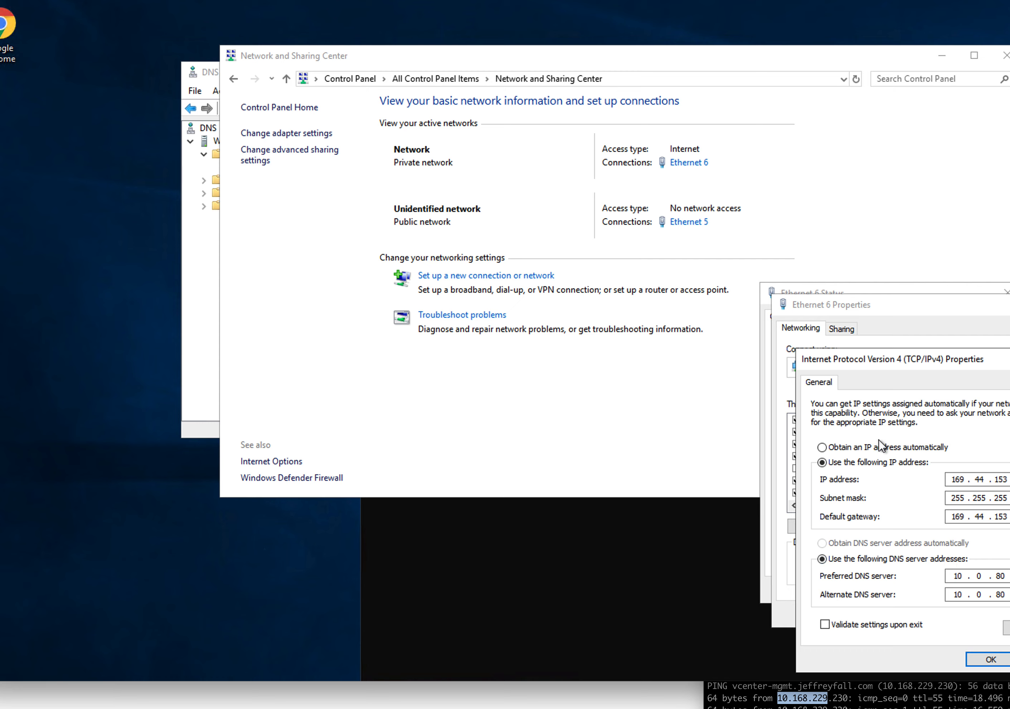
drag(874, 360, 787, 340)
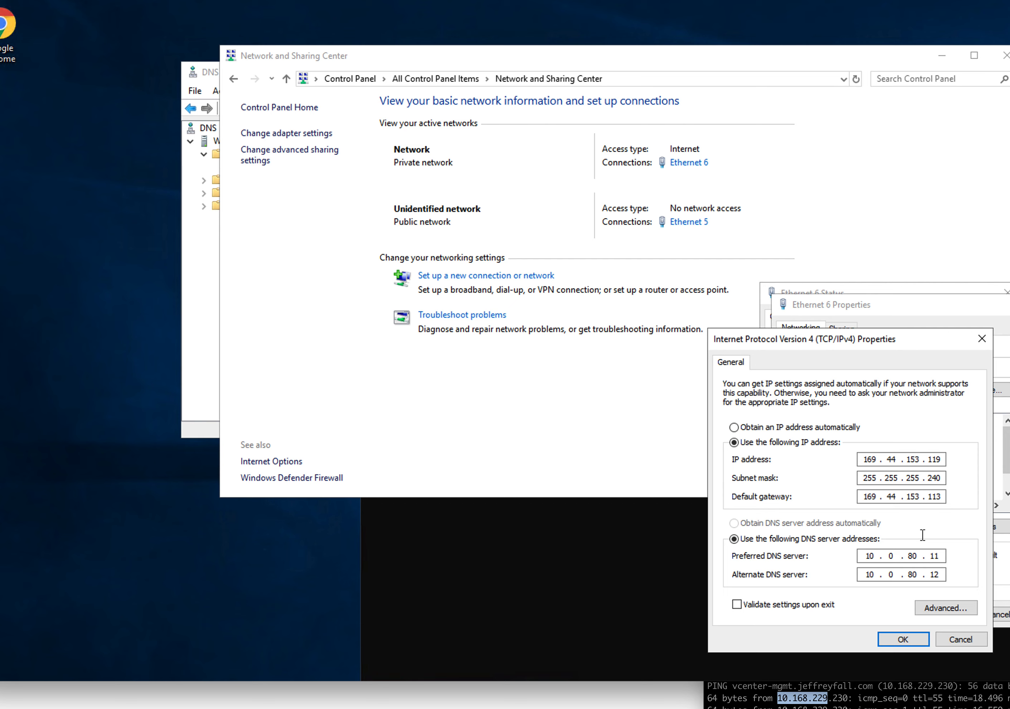
Open the DNS server address list in the advanced TCP/IP settings of Ethernet 6.
click(938, 608)
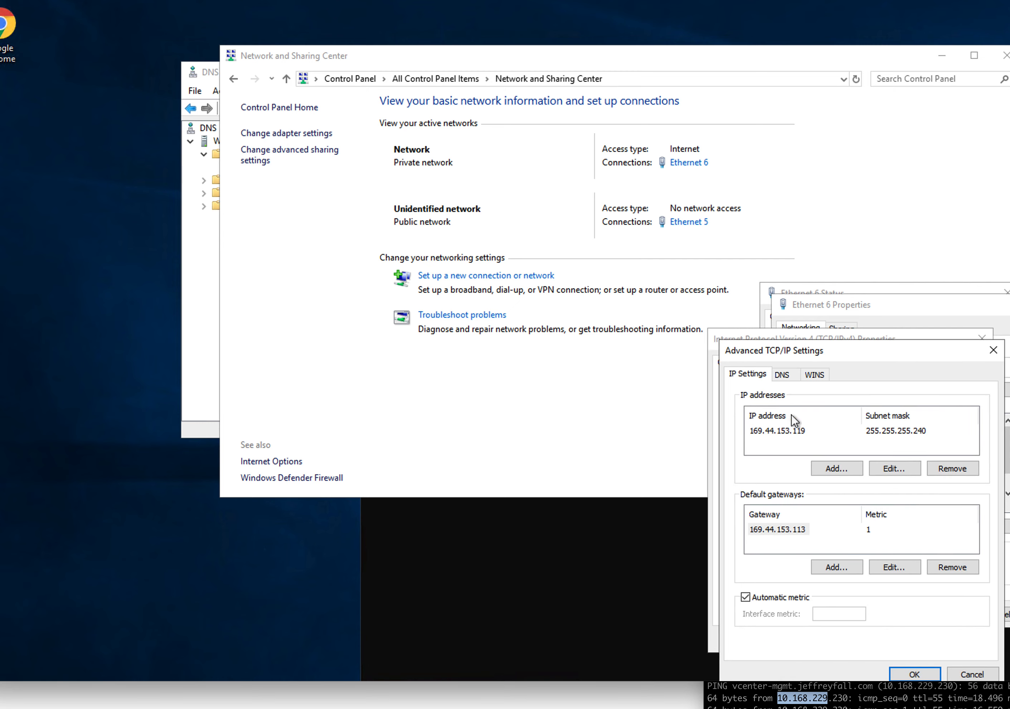
click(780, 376)
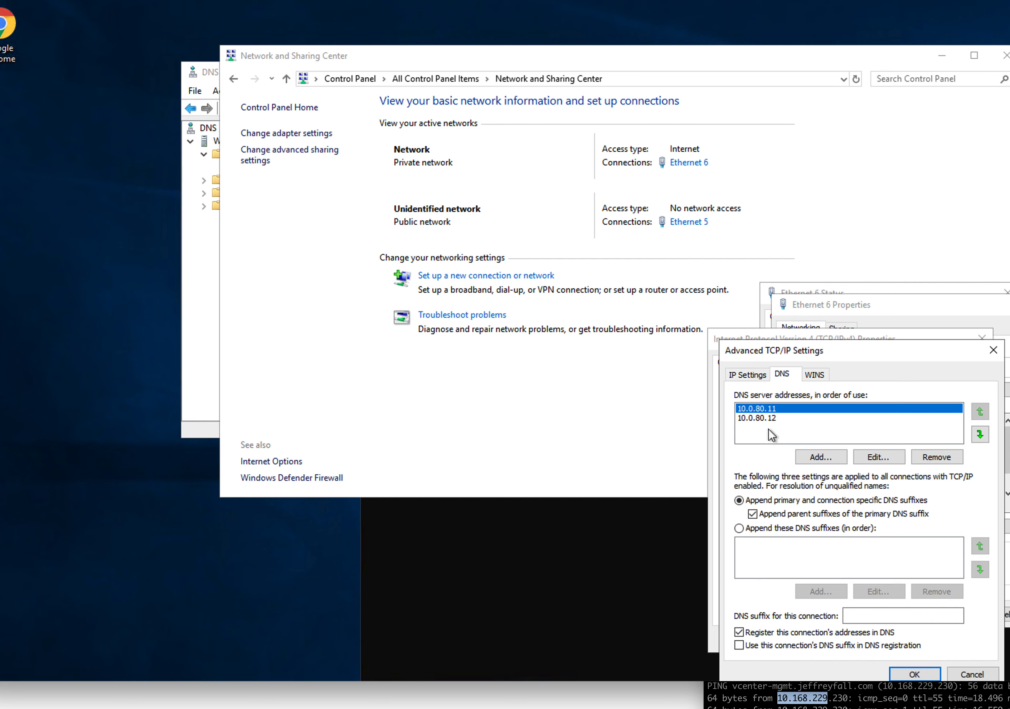
click(820, 457)
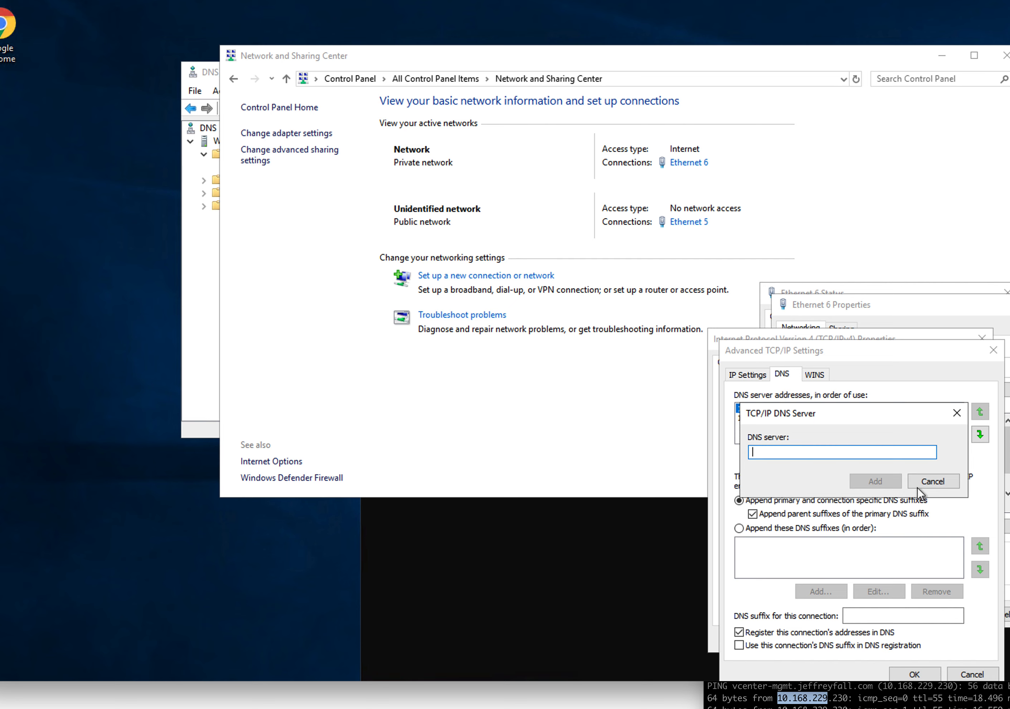
click(940, 481)
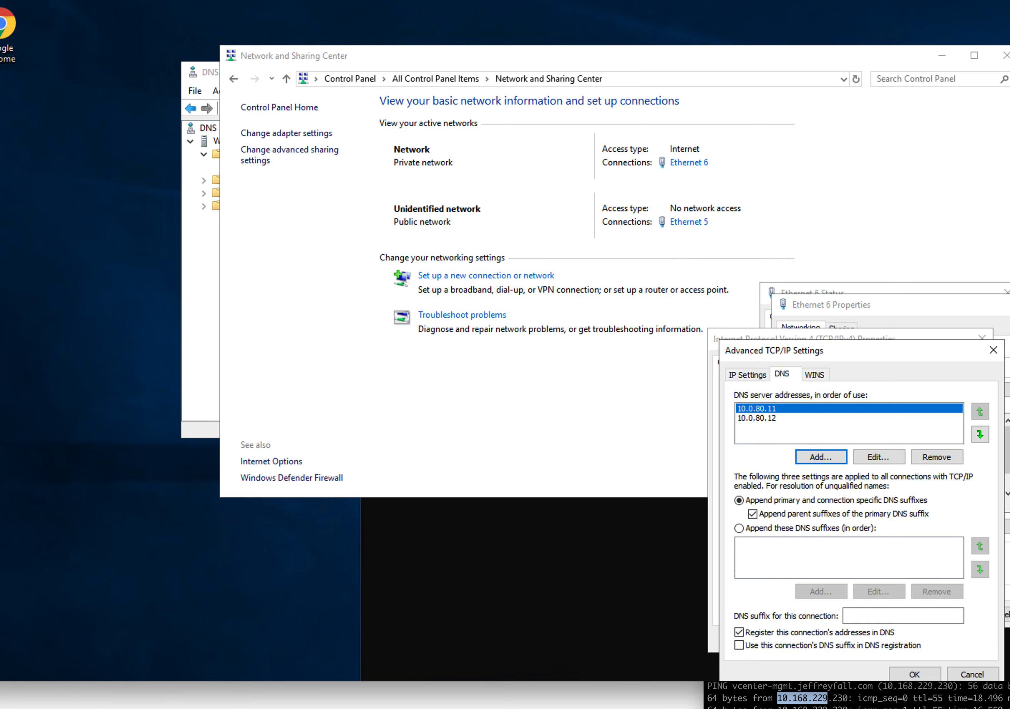
Run ipconfig in the Command Prompt to list the network adapters' addresses.
click(508, 568)
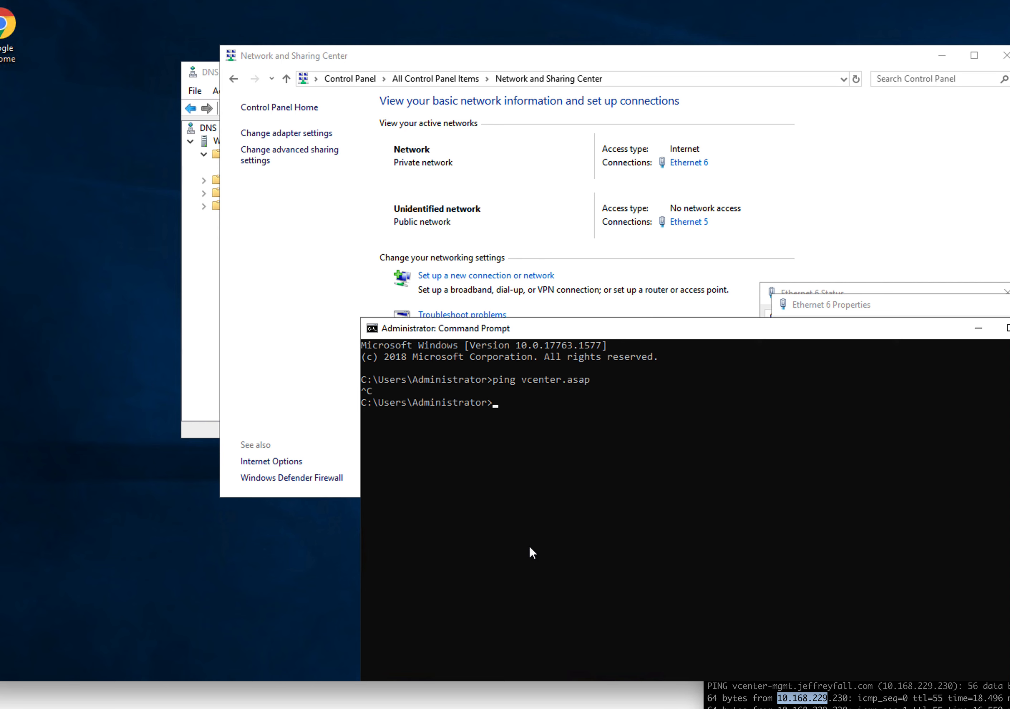
text(ifconfig -a)
key(BackSpace)
key(BackSpace)
key(BackSpace)
key(BackSpace)
key(BackSpace)
key(BackSpace)
key(BackSpace)
key(BackSpace)
key(BackSpace)
key(BackSpace)
key(BackSpace)
text(ipconfig)
key(Return)
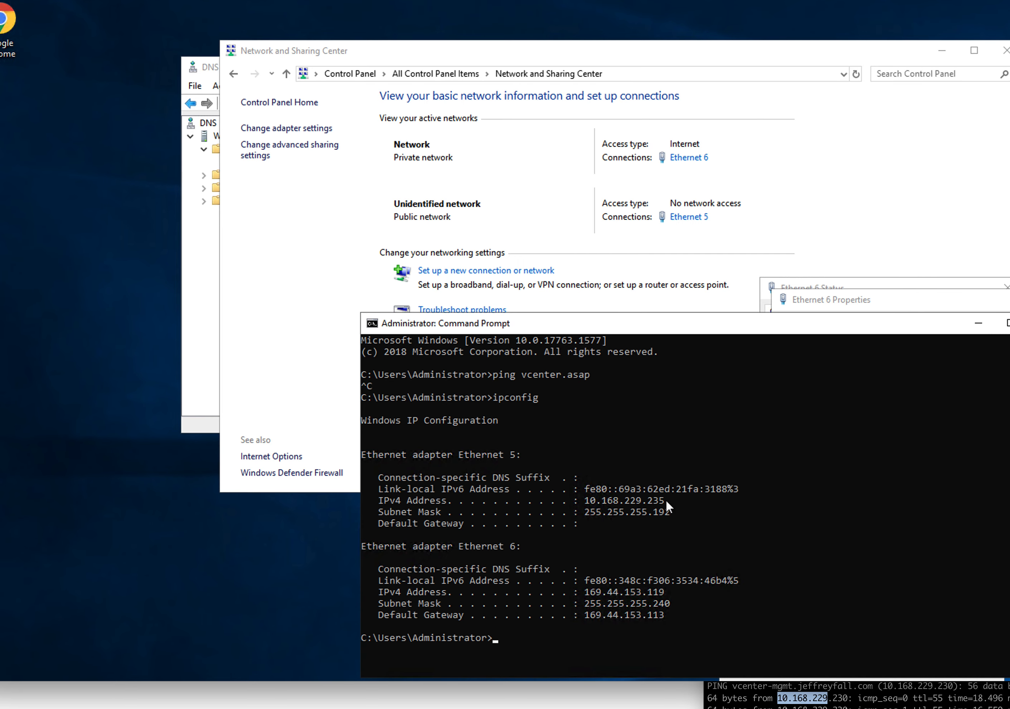
Copy Ethernet 5's IPv4 address 10.168.229.235 from the ipconfig output.
click(598, 501)
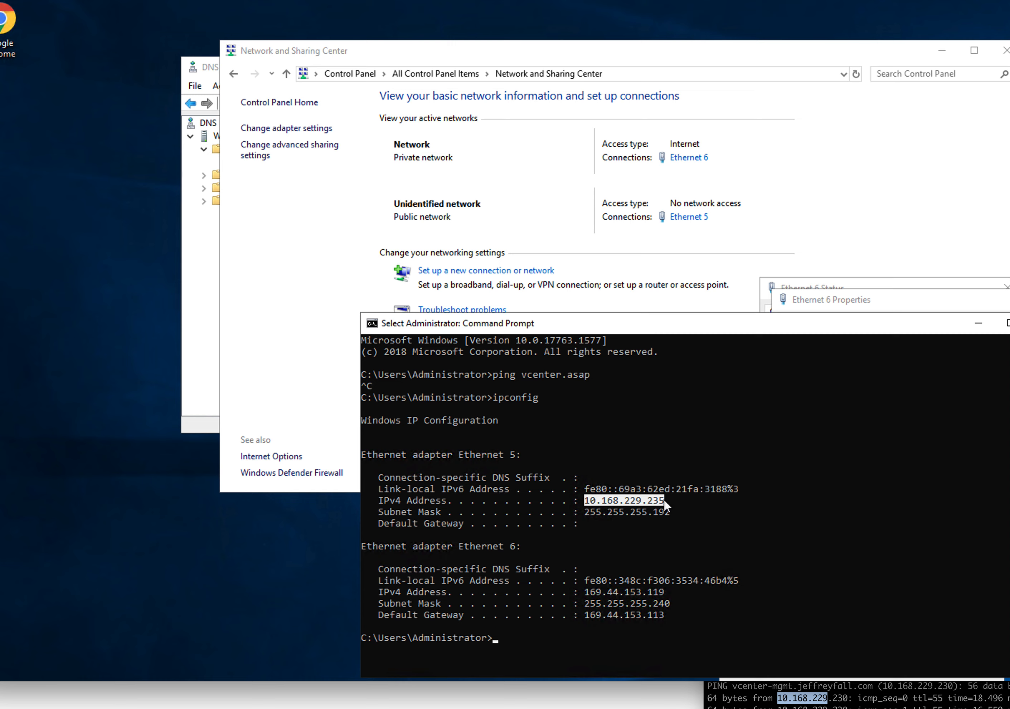
right_click(639, 499)
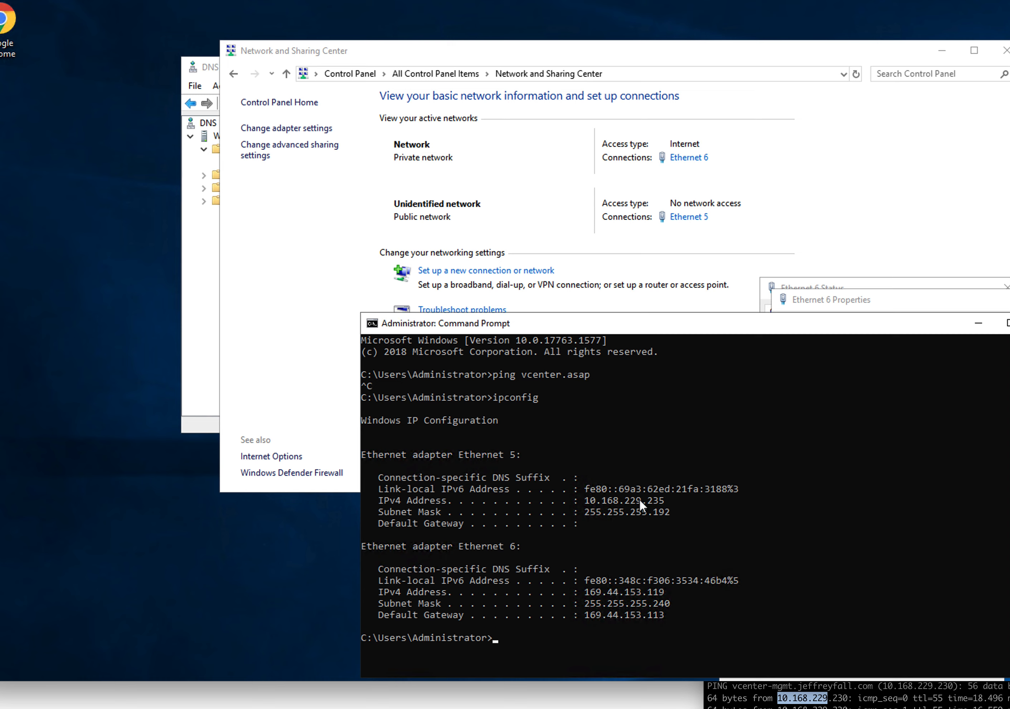
drag(585, 498, 623, 498)
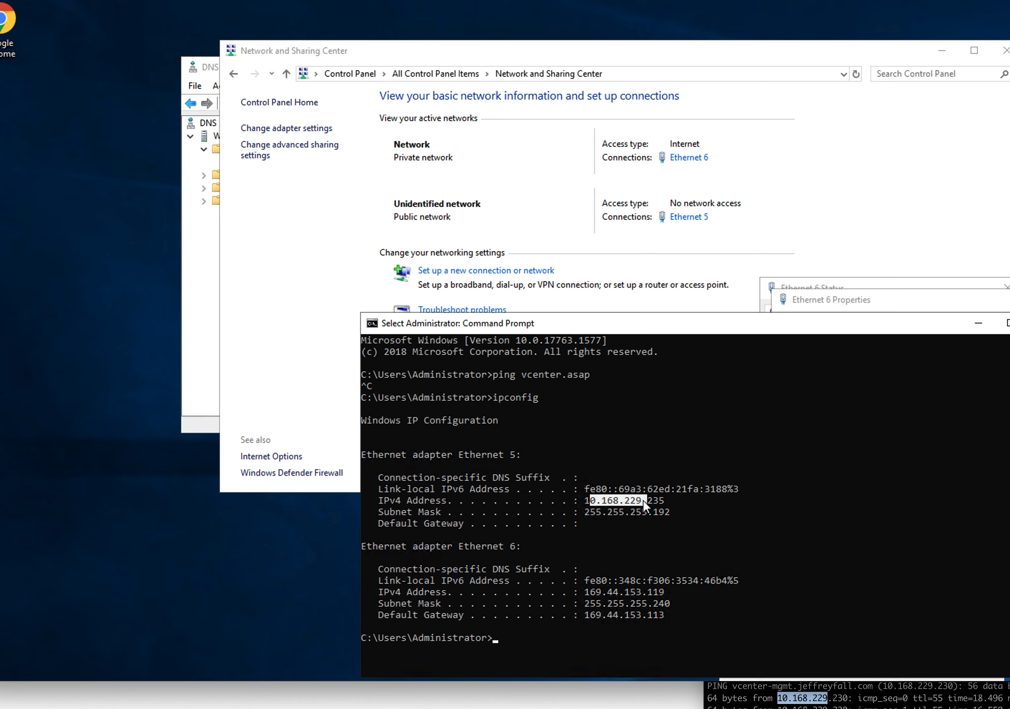
click(582, 500)
click(373, 321)
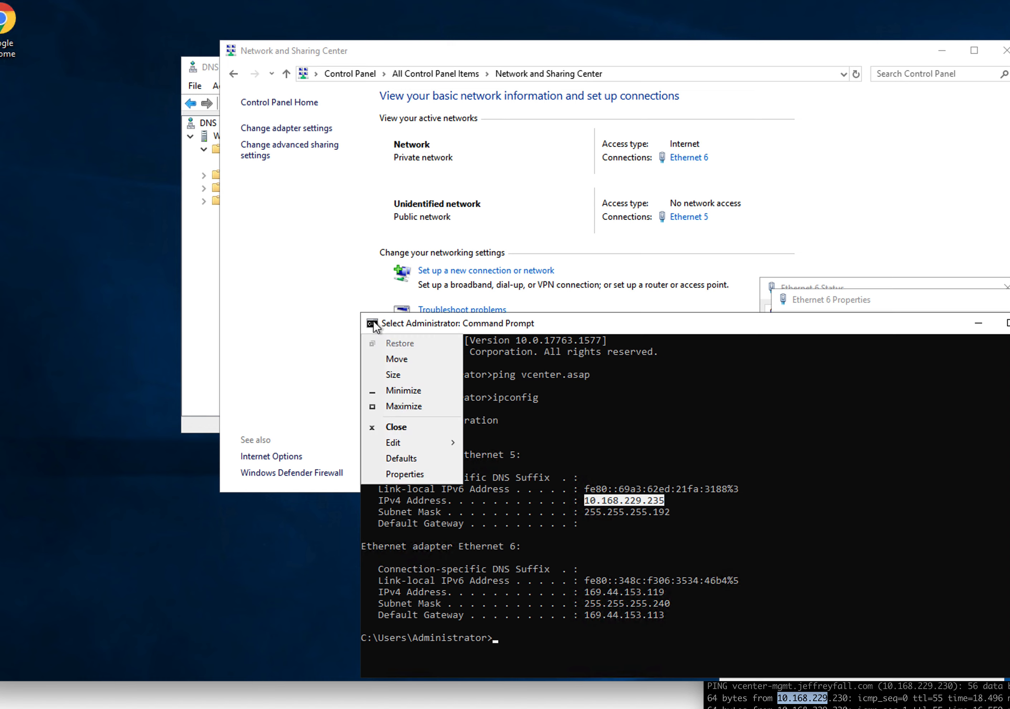
mouse_move(403, 442)
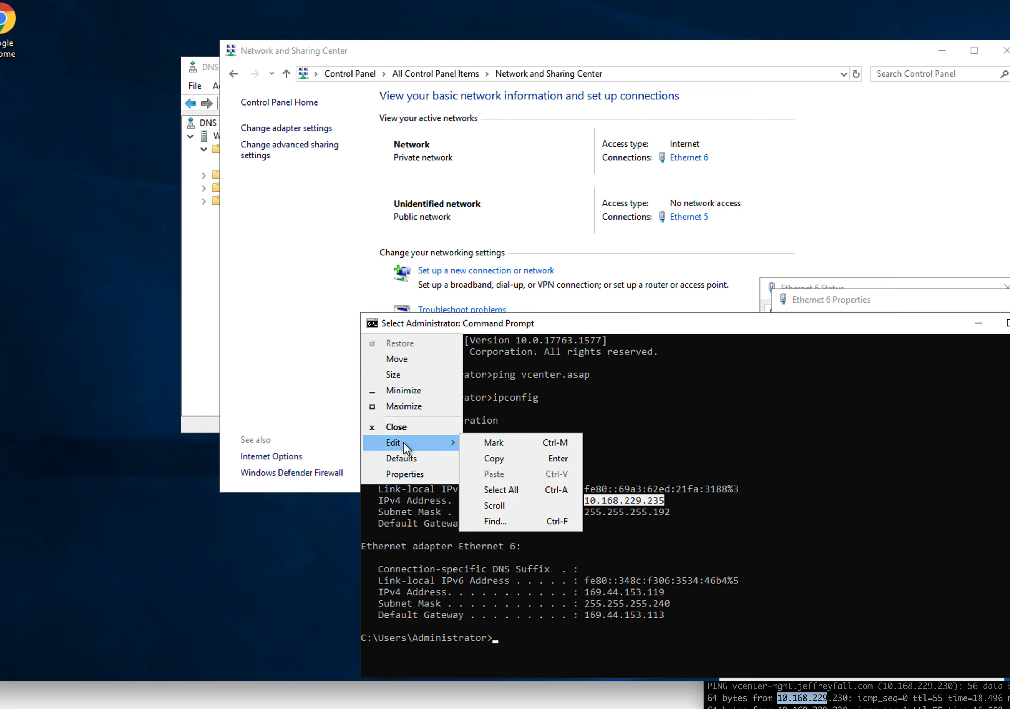
click(488, 459)
Move the Command Prompt off the TCP/IP settings and add 10.168.229.235 as a DNS server for Ethernet 6.
drag(769, 324, 395, 396)
click(818, 447)
key(ctrl+v)
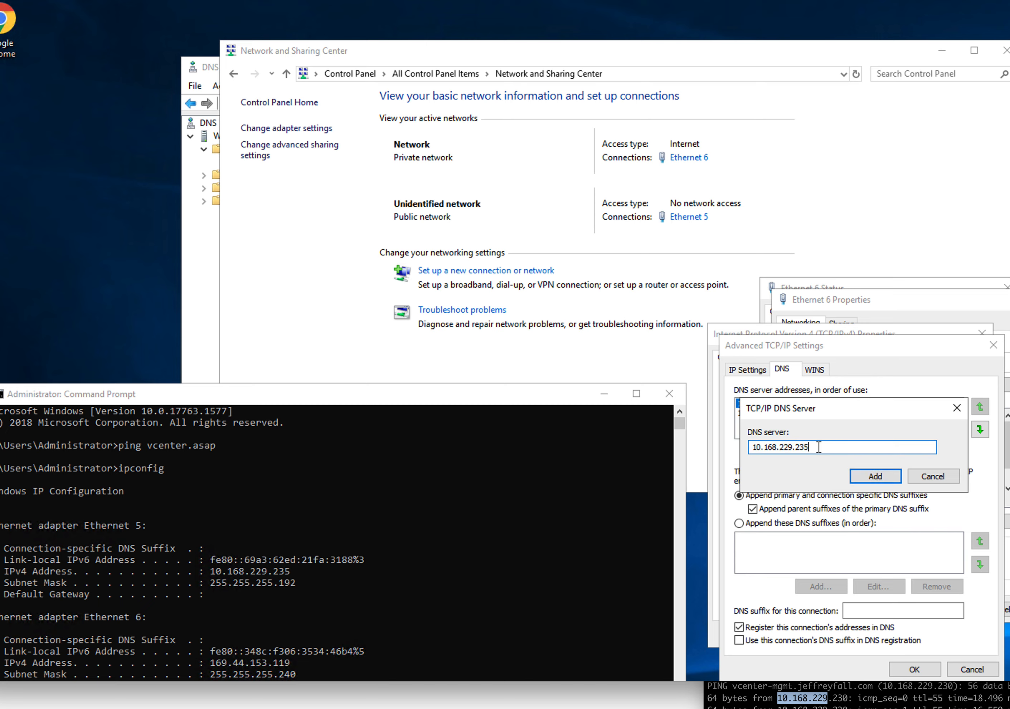
click(876, 472)
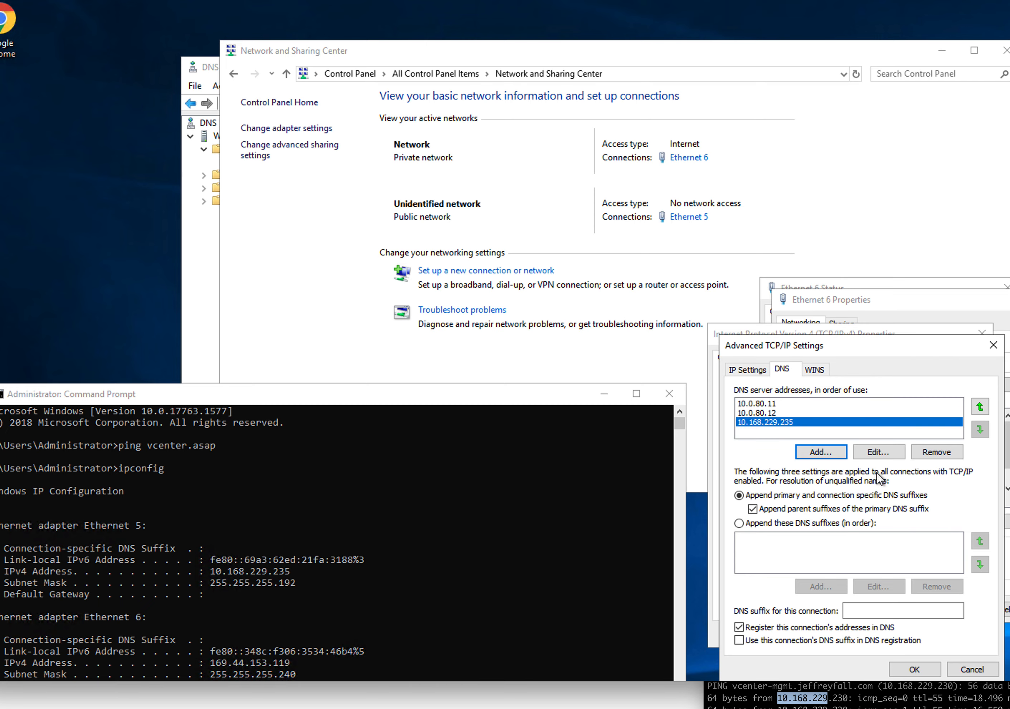
Move 10.168.229.235 to first place in the DNS server order and accept the advanced TCP/IP settings.
click(979, 405)
click(979, 405)
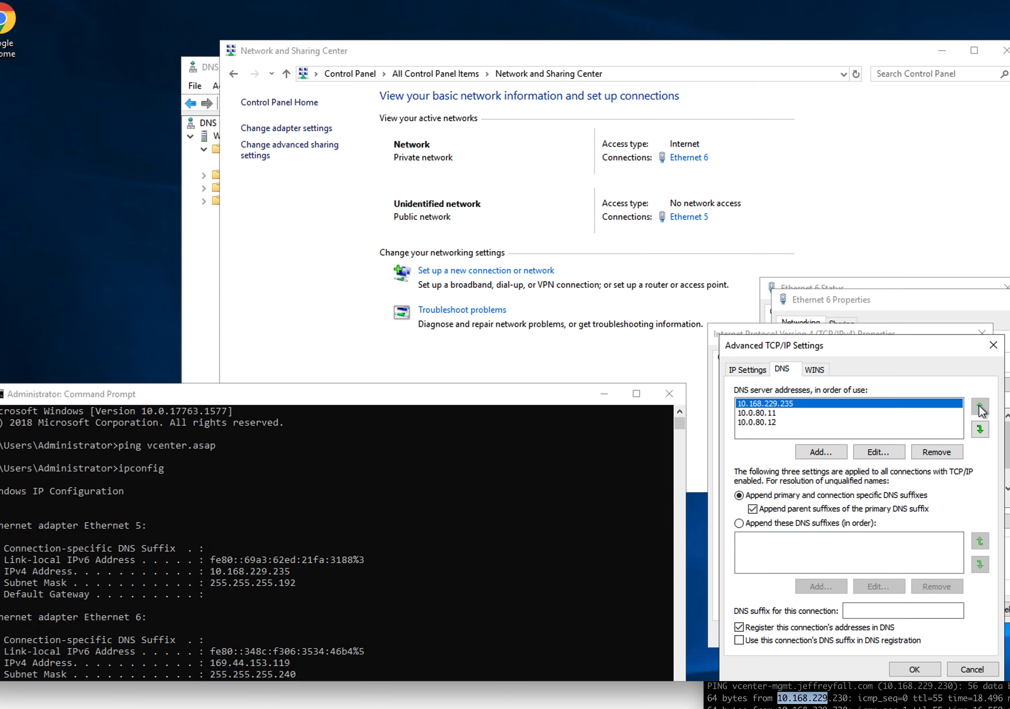
click(556, 399)
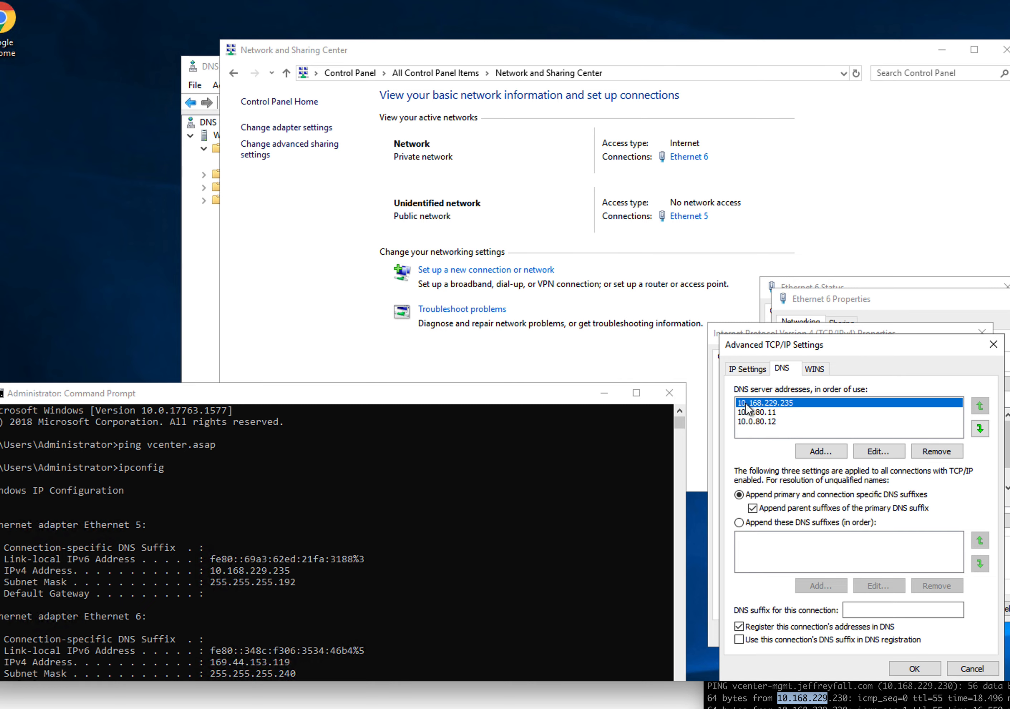
drag(555, 400, 521, 524)
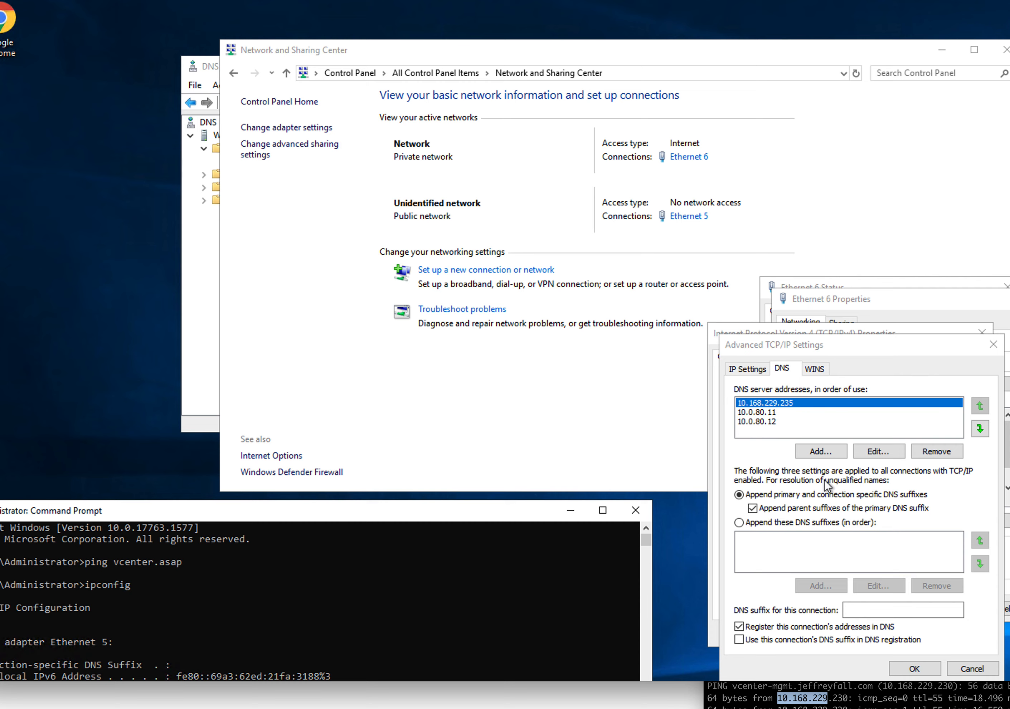
click(915, 669)
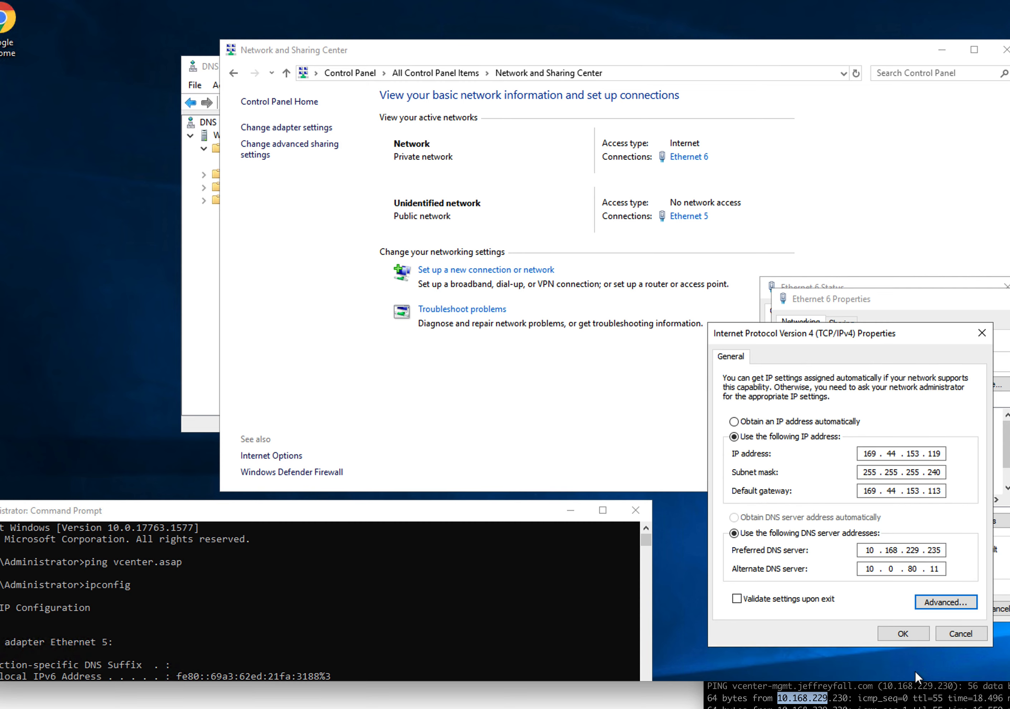
Accept the IPv4 settings for Ethernet 6 and close its properties and status dialogs.
click(902, 635)
click(939, 608)
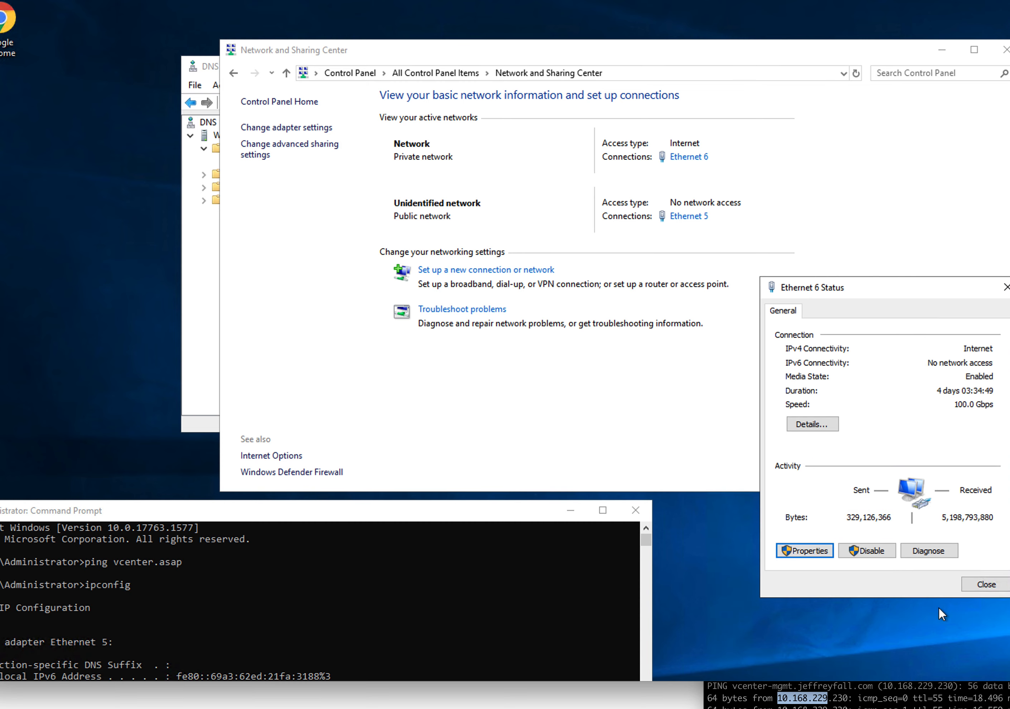
click(985, 584)
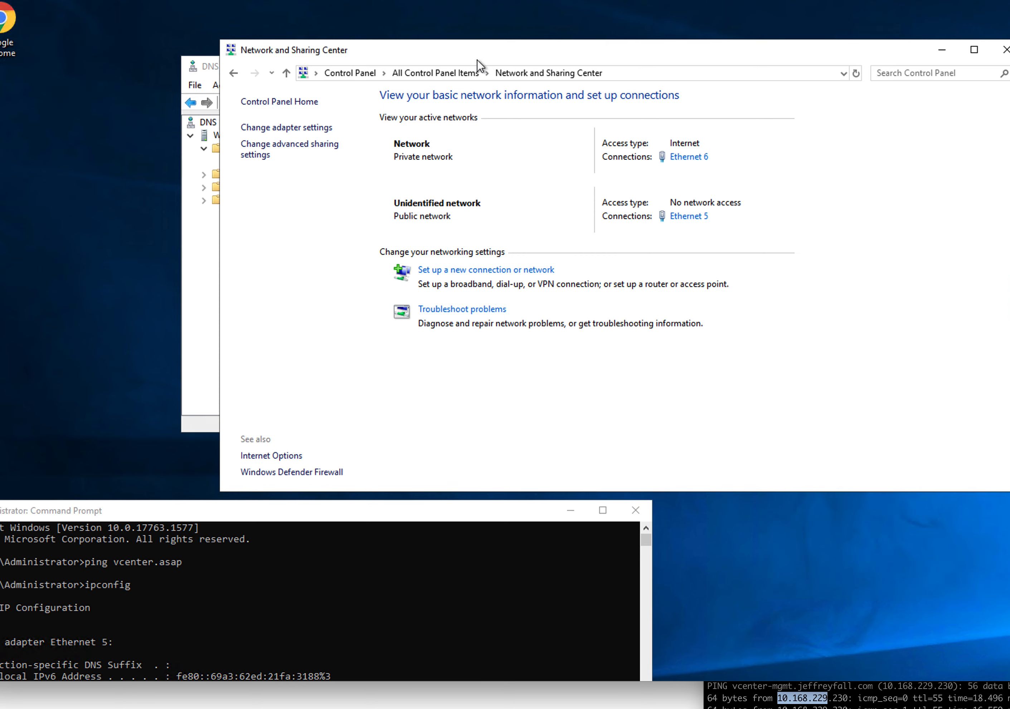
Rearrange the open windows so the Command Prompt is in view and run ipconfig again.
drag(476, 58, 270, 290)
drag(289, 338, 478, 151)
drag(135, 515, 523, 238)
click(740, 346)
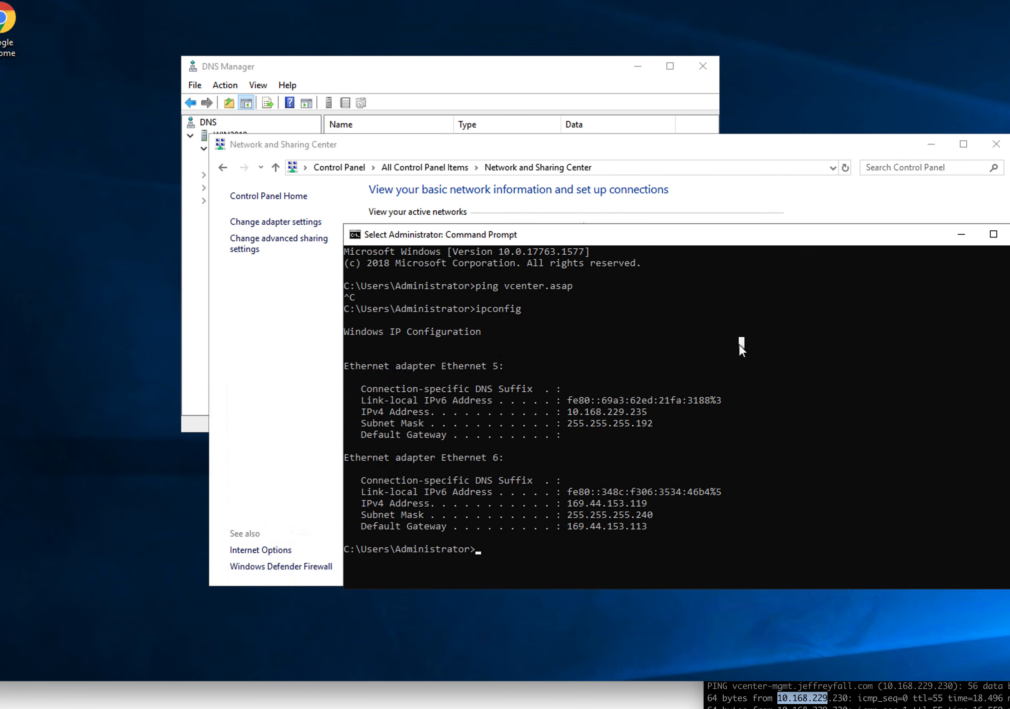
key(Return)
key(Return)
key(Return)
key(Return)
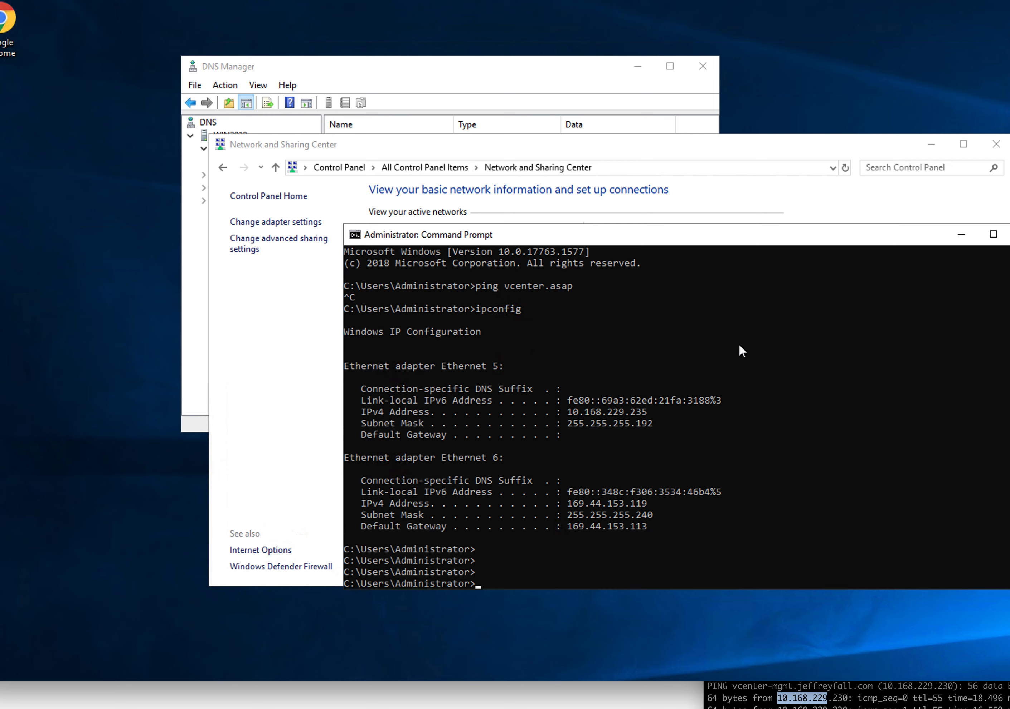
key(Up)
key(Return)
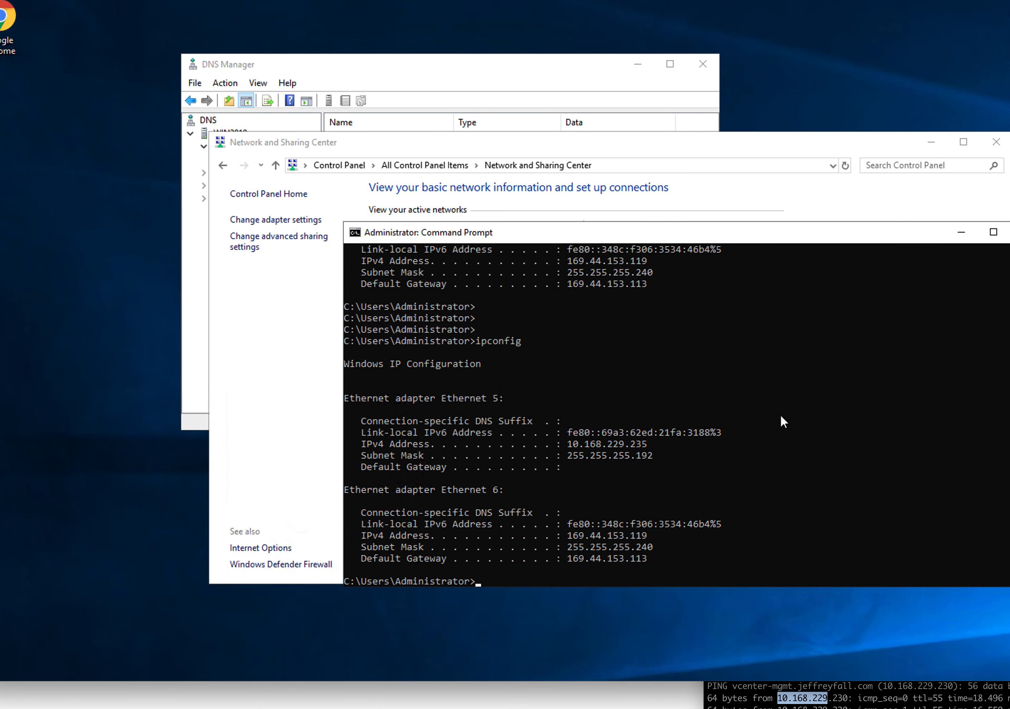
Clear the Command Prompt and run ipconfig /all to list the adapters' full configuration, including DNS servers.
text(cls)
key(Return)
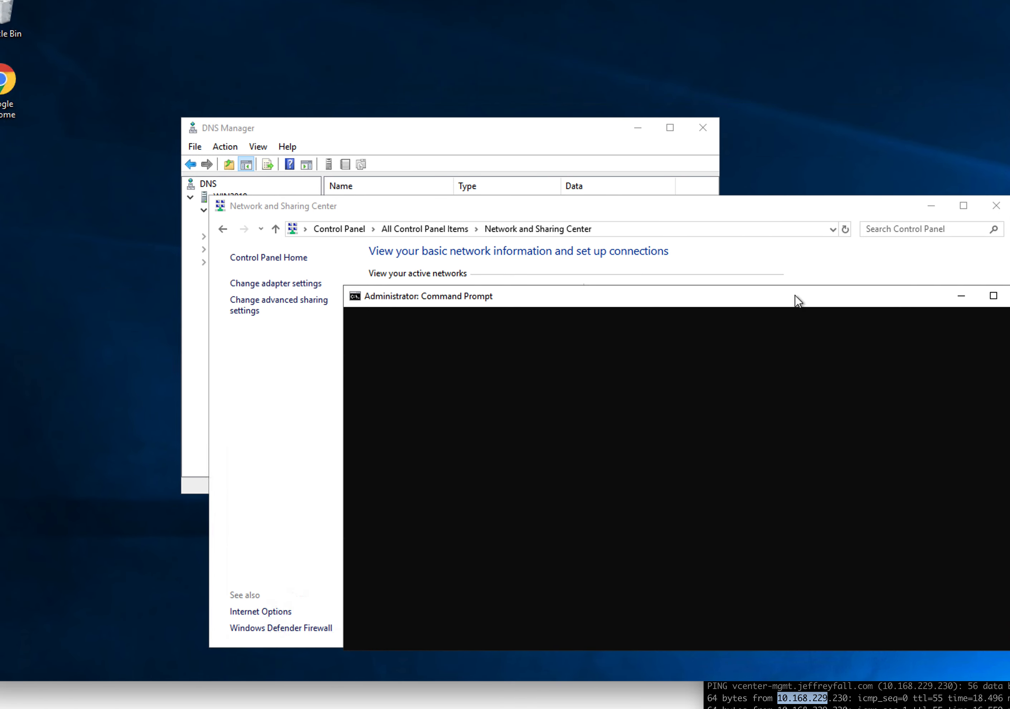
drag(795, 296, 650, 258)
click(652, 352)
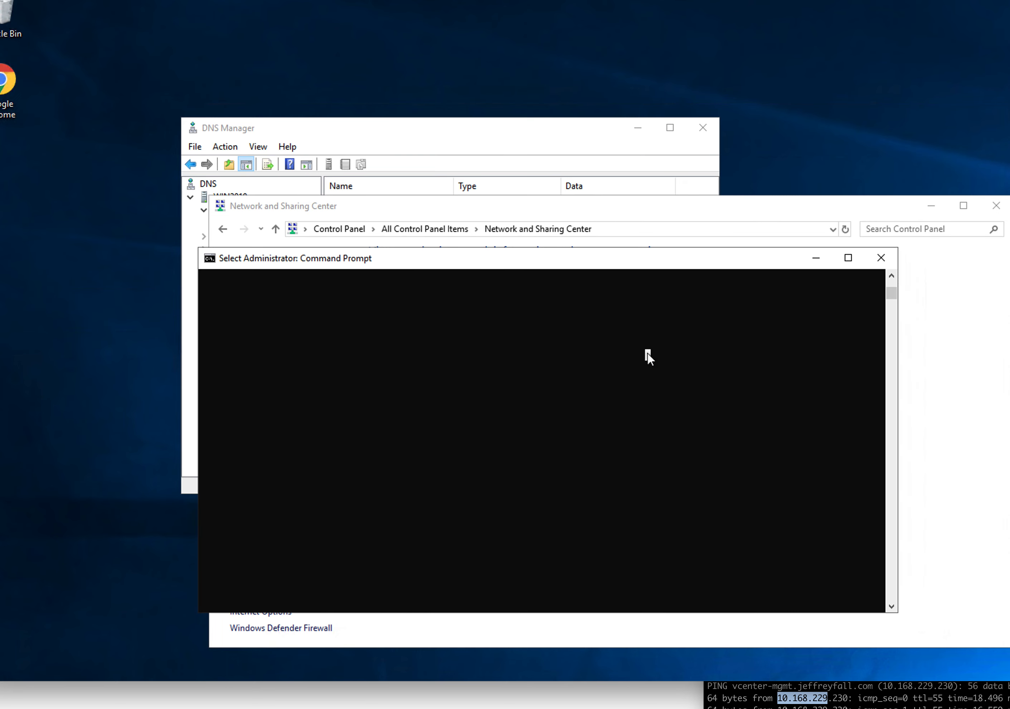
key(Return)
key(Return)
key(Return)
key(Return)
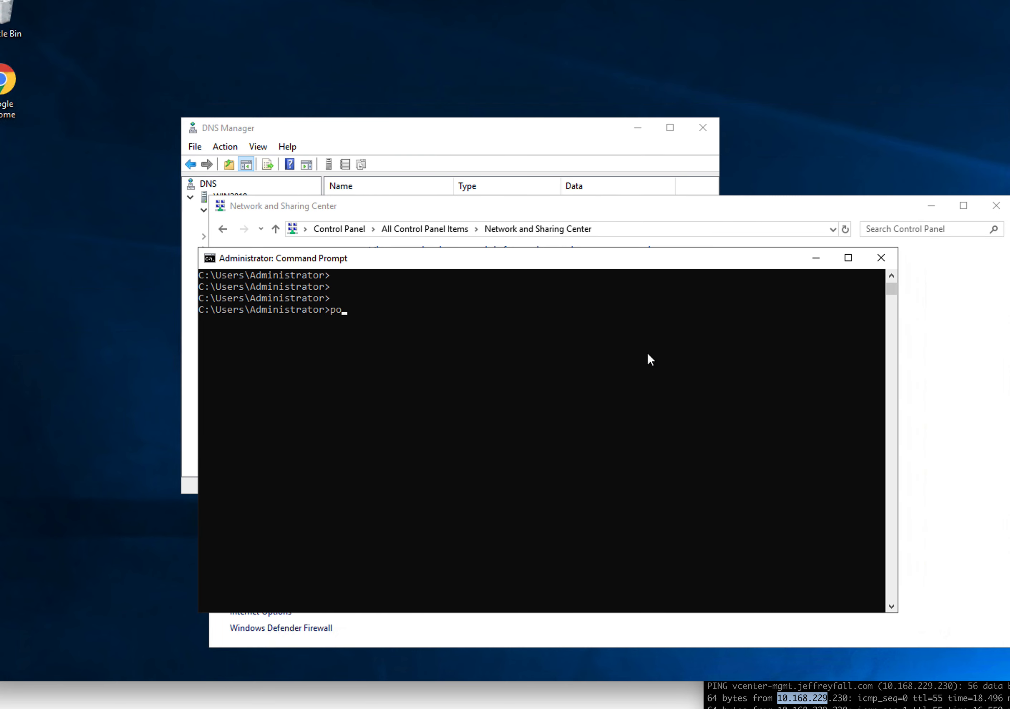
text(ipconfig /all)
key(Return)
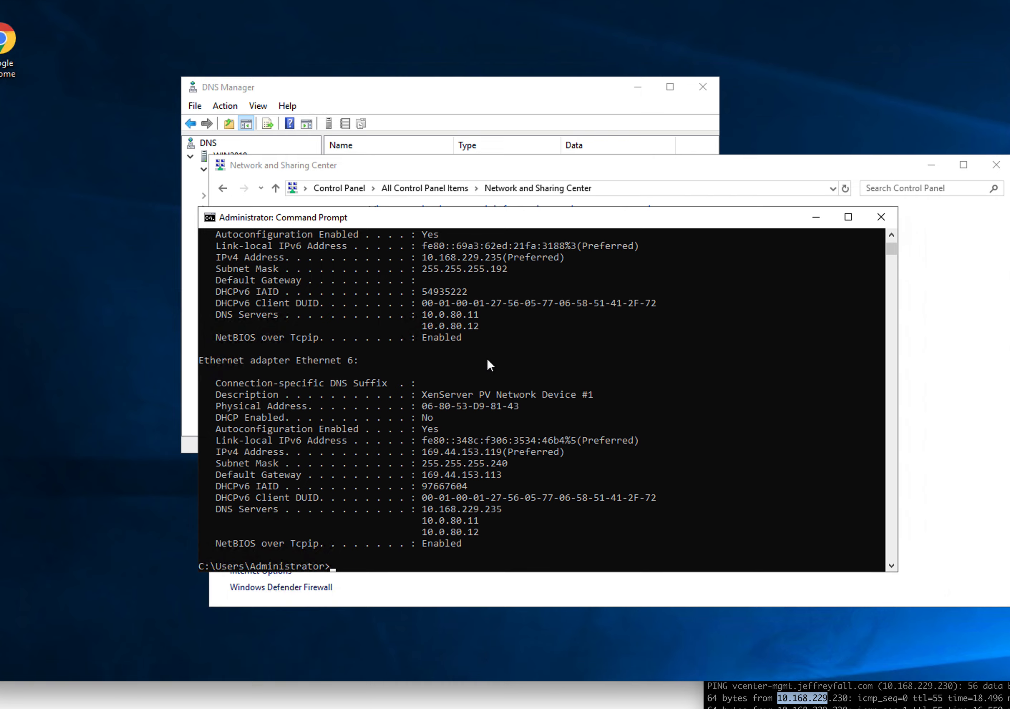
Ping vcenter.asap, interrupt the ping and close the Command Prompt.
click(679, 460)
key(Return)
key(Return)
key(Return)
text(ping vcenter.asap)
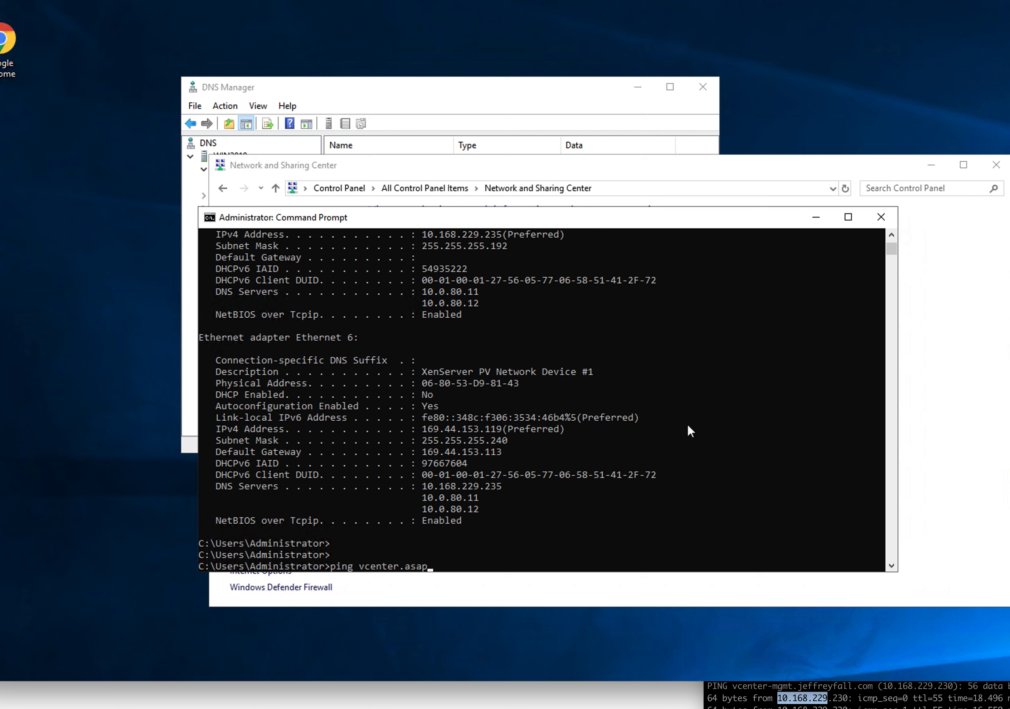
key(Return)
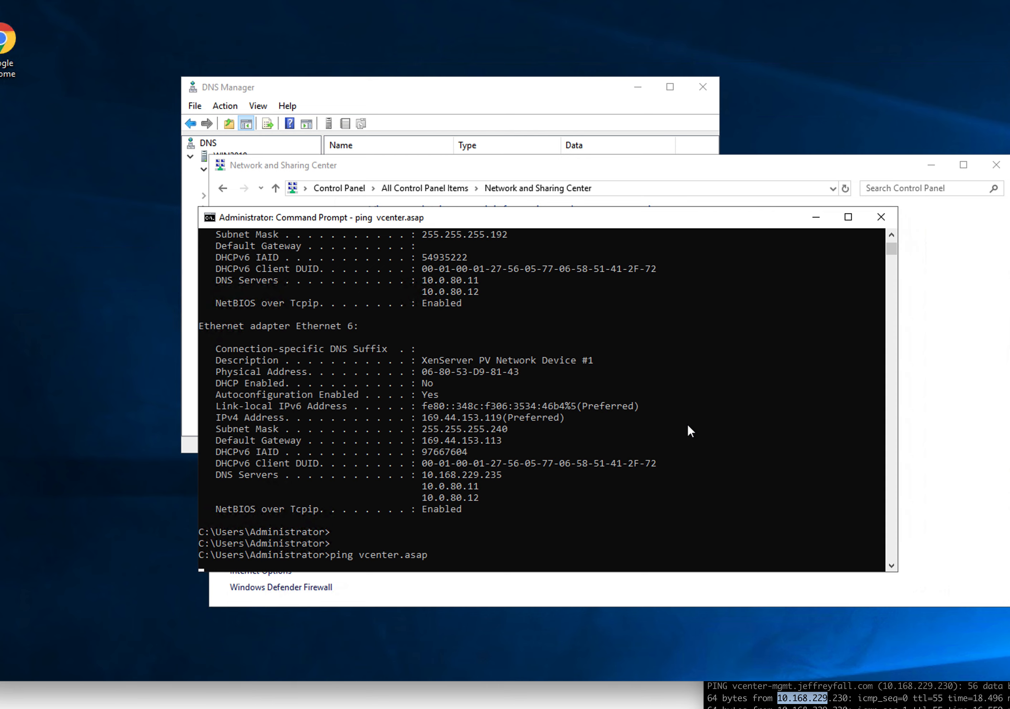
key(ctrl+c)
key(Return)
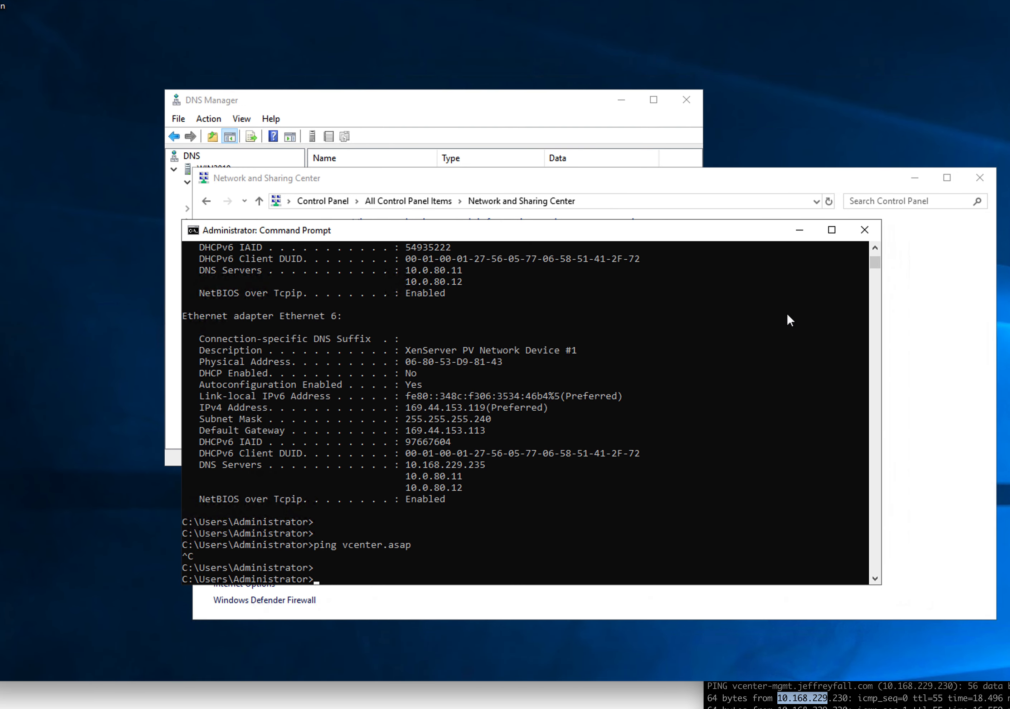
click(862, 229)
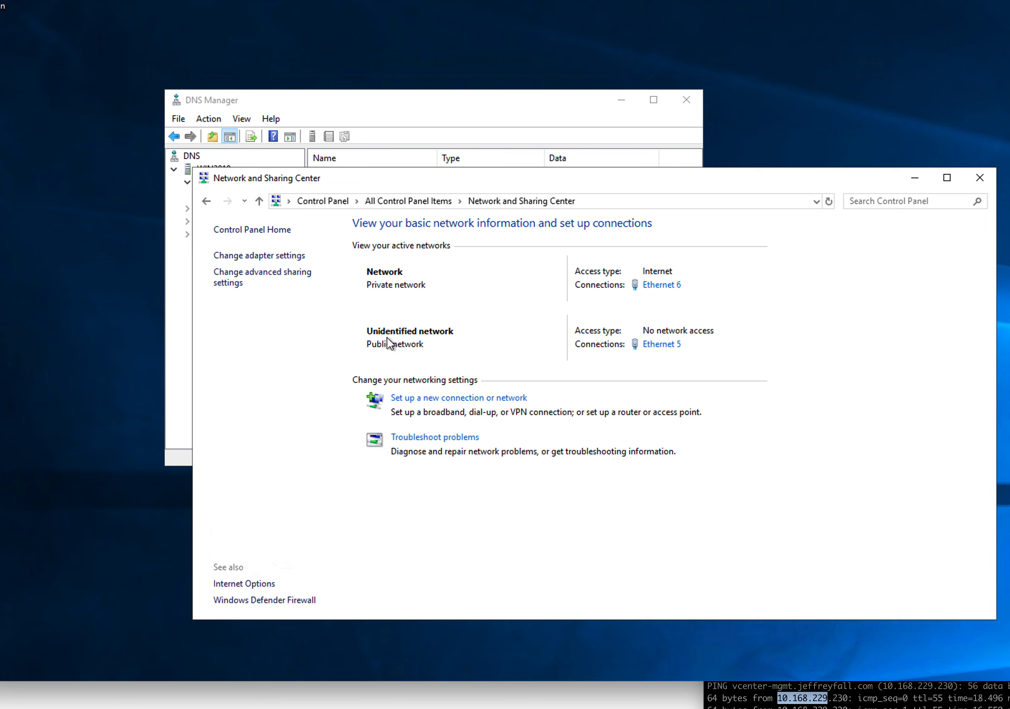
Remove 10.168.229.235 from the DNS server list in Ethernet 6's advanced TCP/IP settings.
click(658, 286)
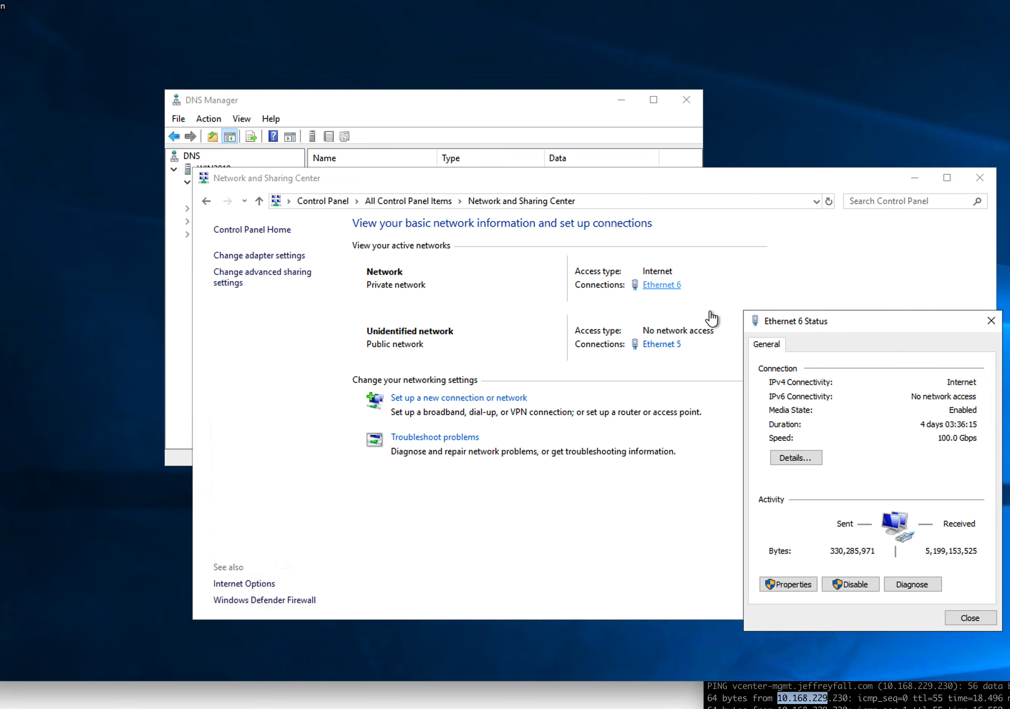
click(789, 586)
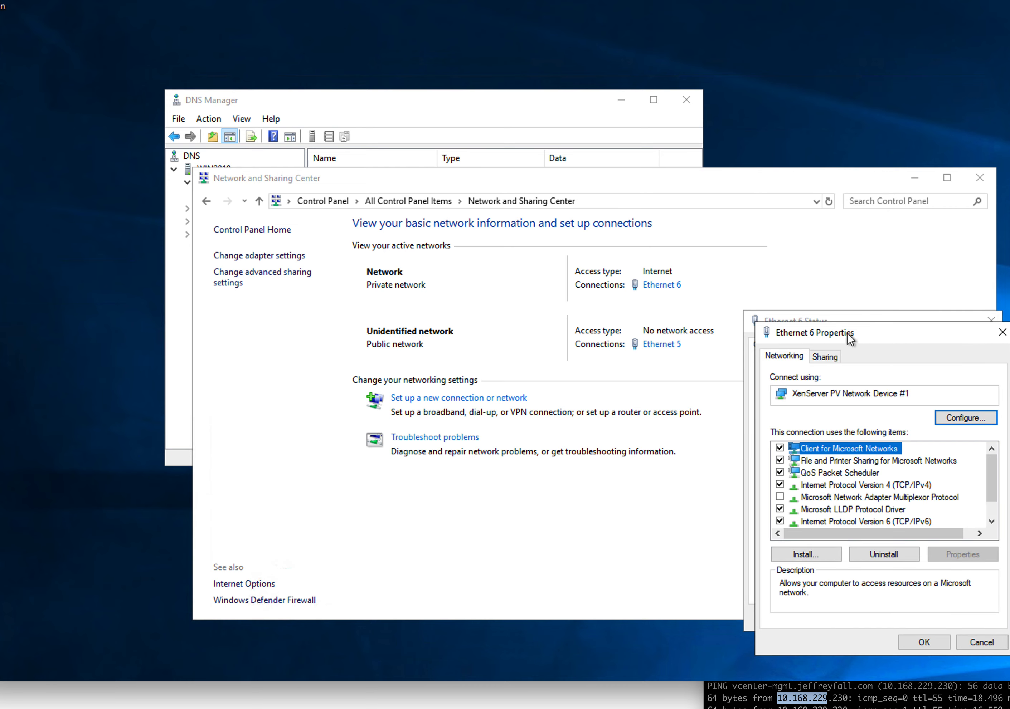
drag(846, 333, 718, 323)
click(732, 474)
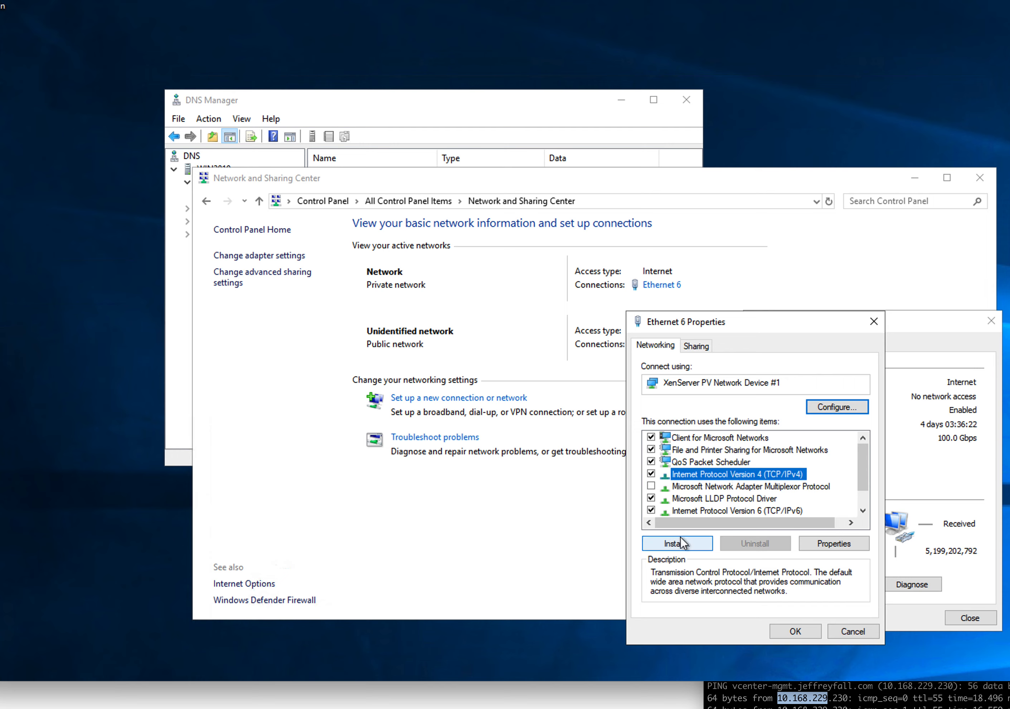
click(835, 542)
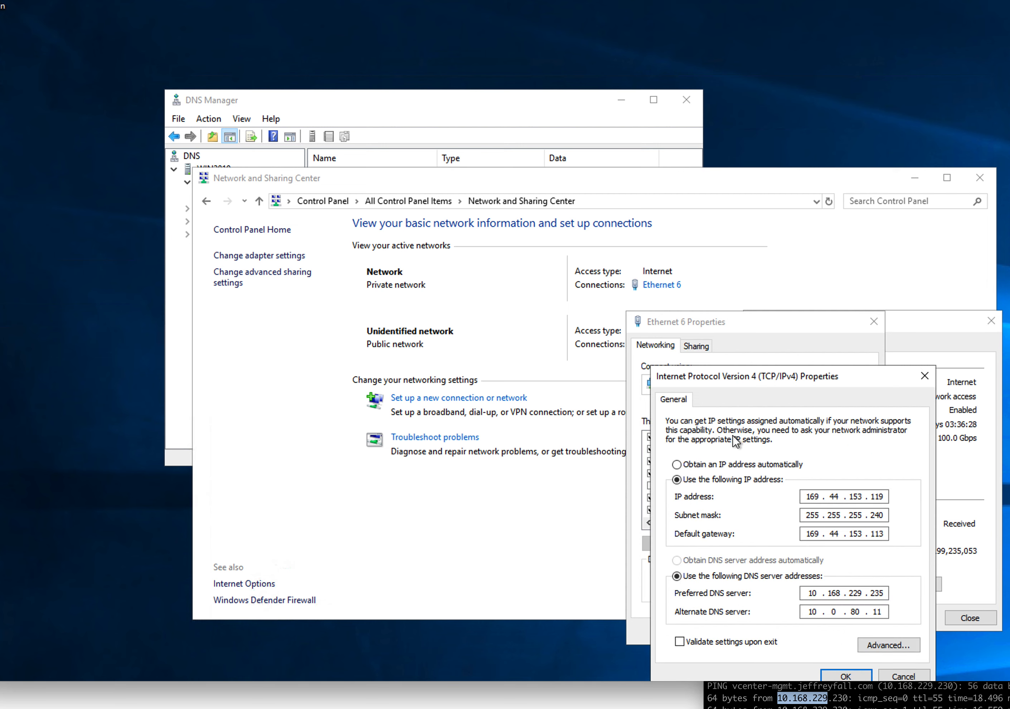
click(891, 645)
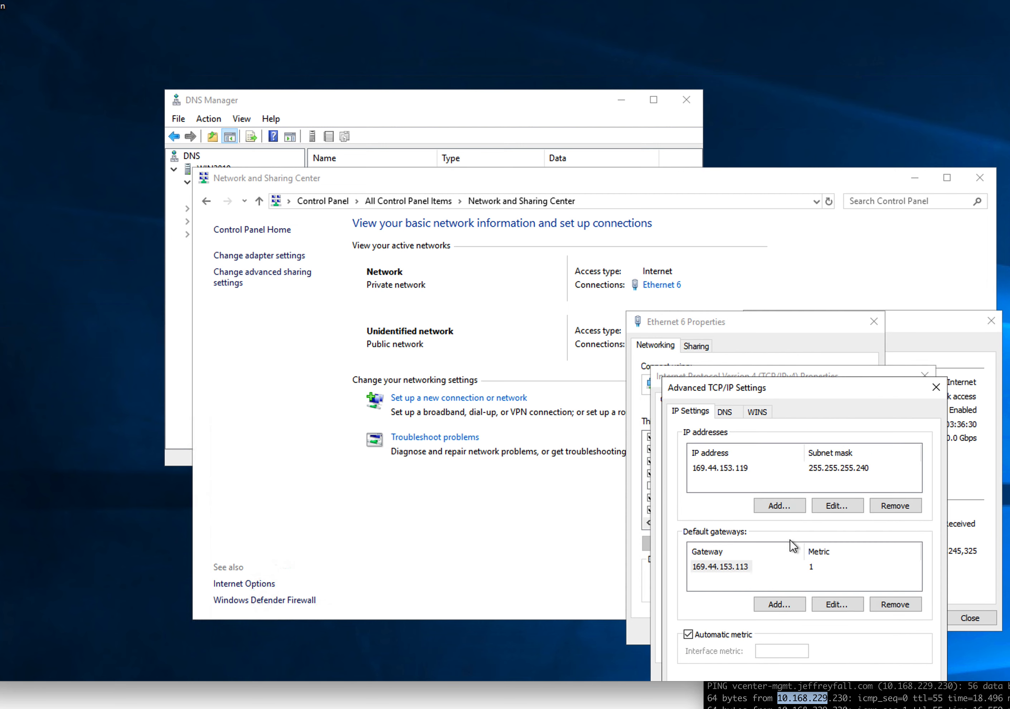
click(733, 413)
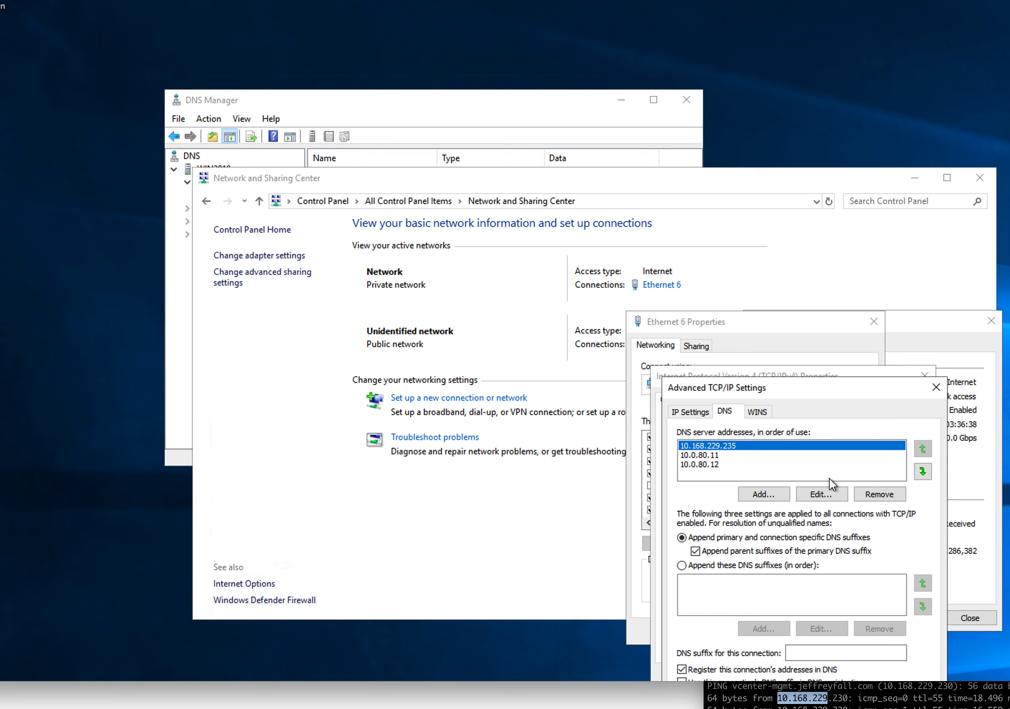
click(884, 494)
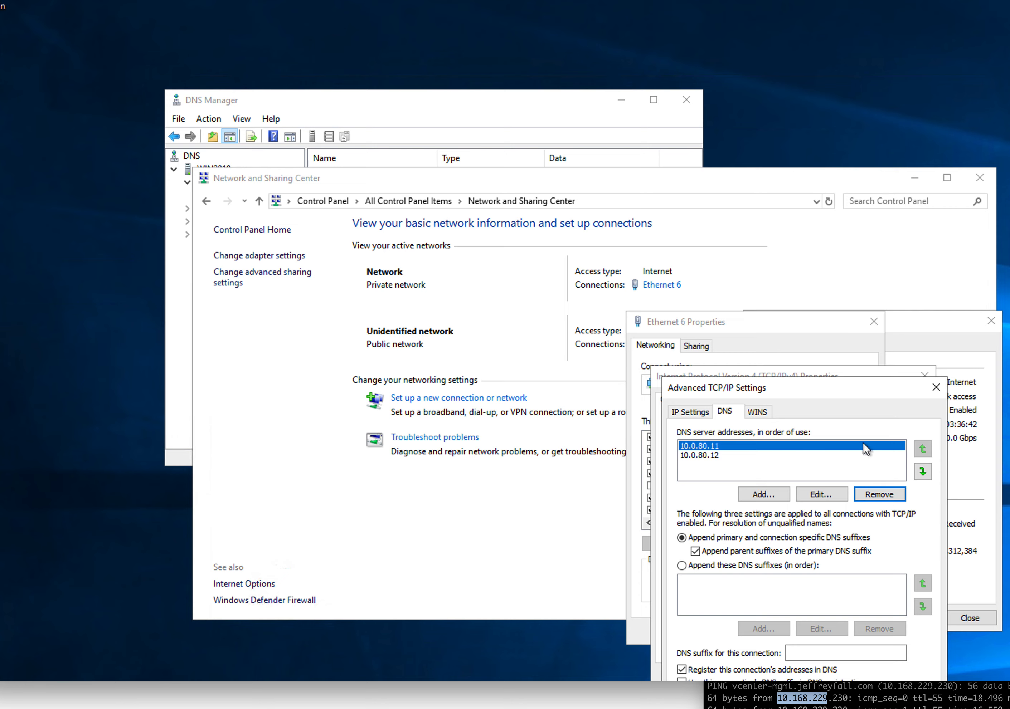
Accept the advanced TCP/IP and IPv4 settings for Ethernet 6 and close its remaining dialogs.
drag(801, 387, 703, 279)
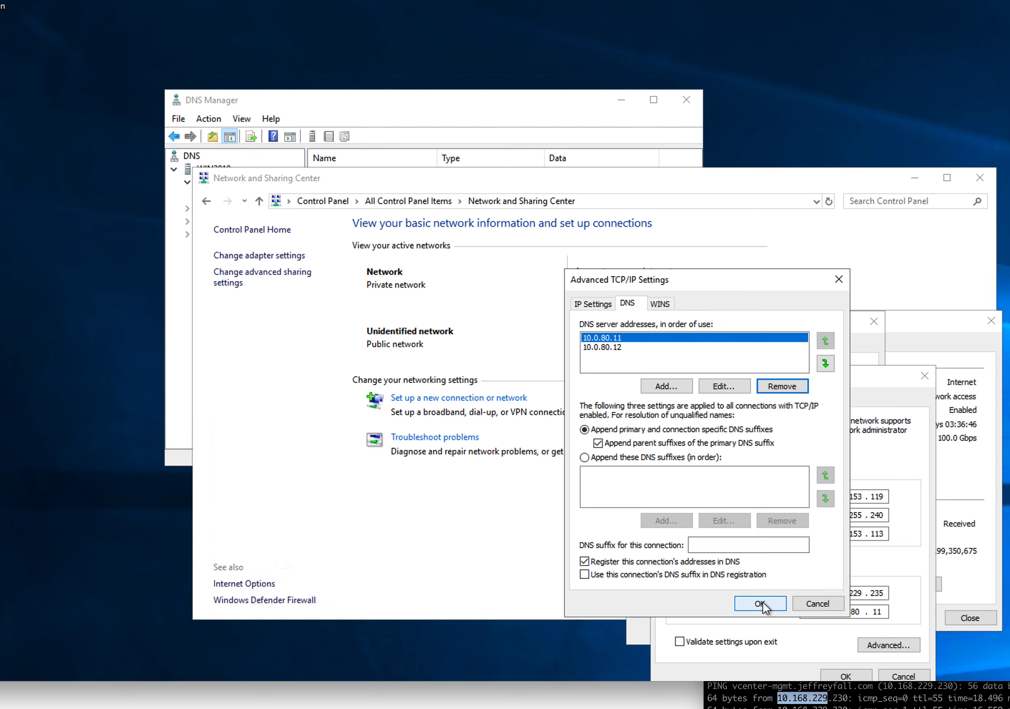
click(762, 601)
drag(764, 375, 702, 338)
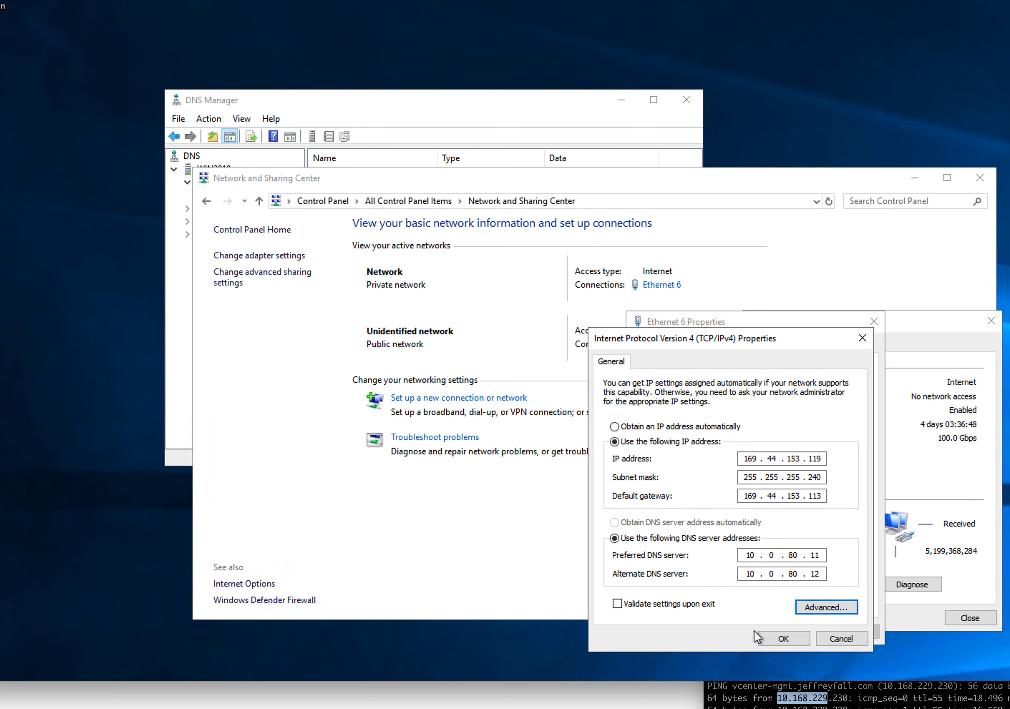
click(783, 638)
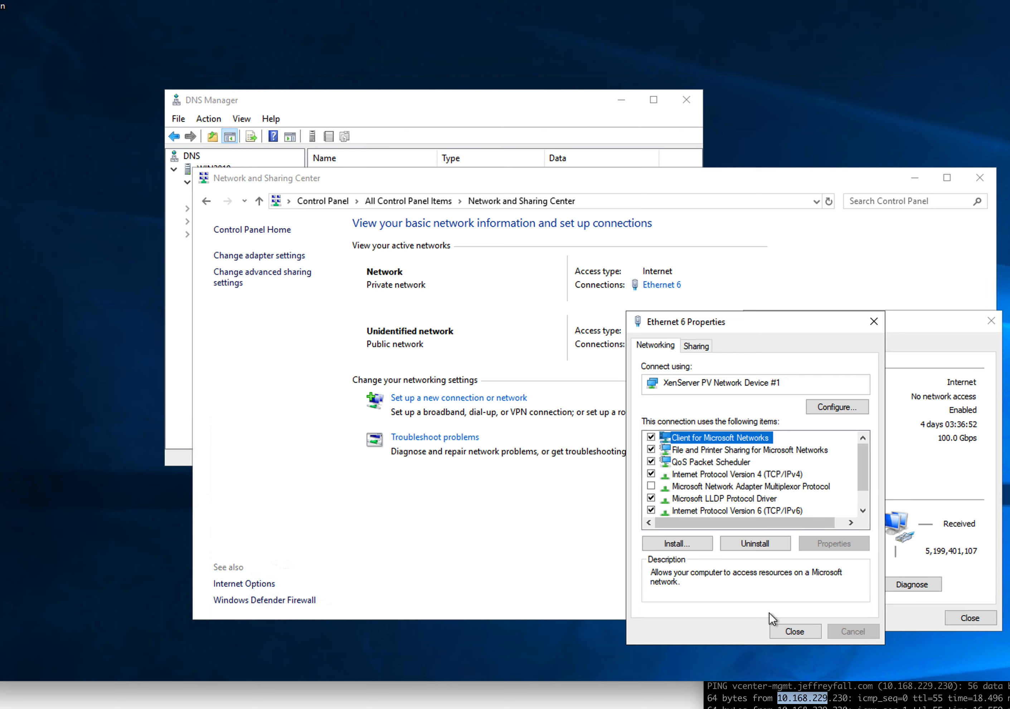
click(785, 631)
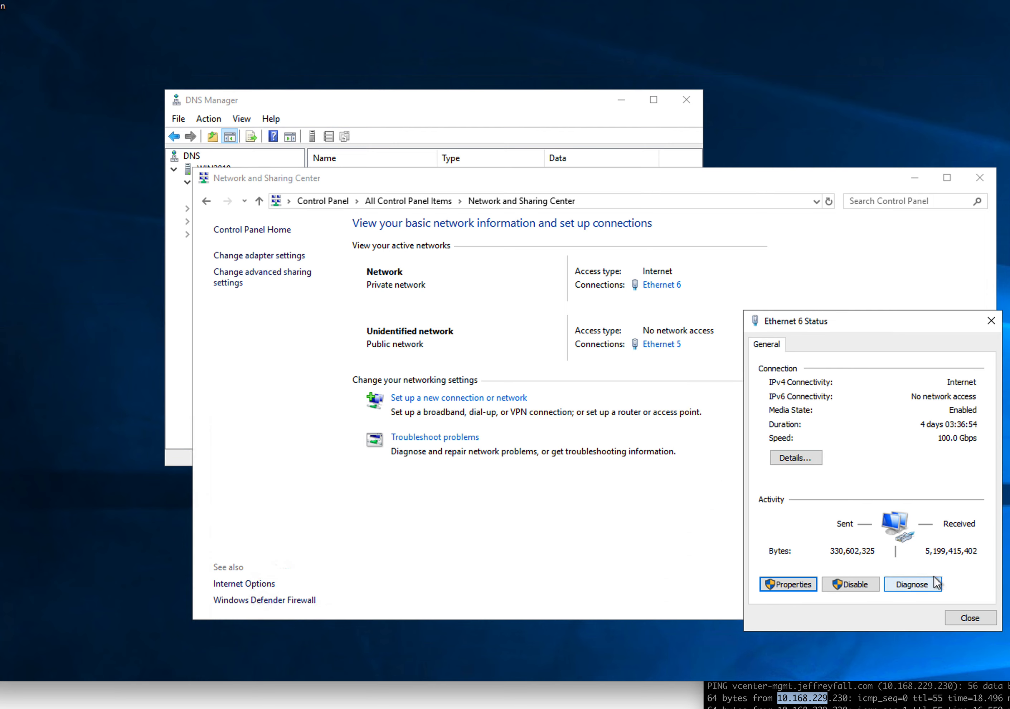
click(968, 619)
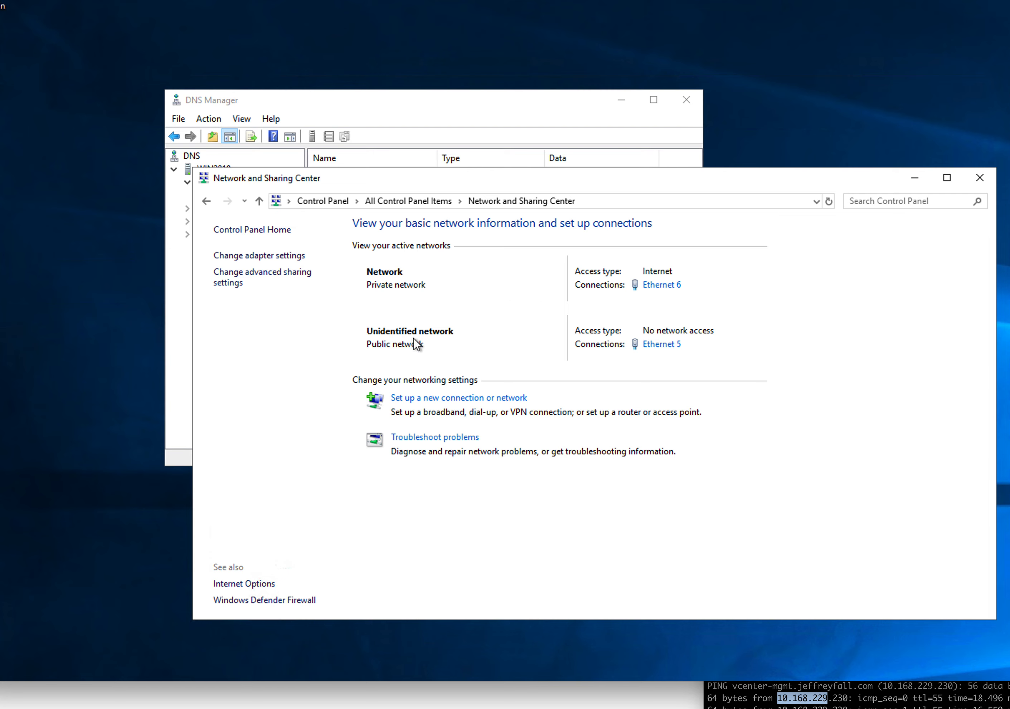
Open the DNS settings in Ethernet 5's advanced TCP/IPv4 properties and start adding a DNS server.
click(661, 345)
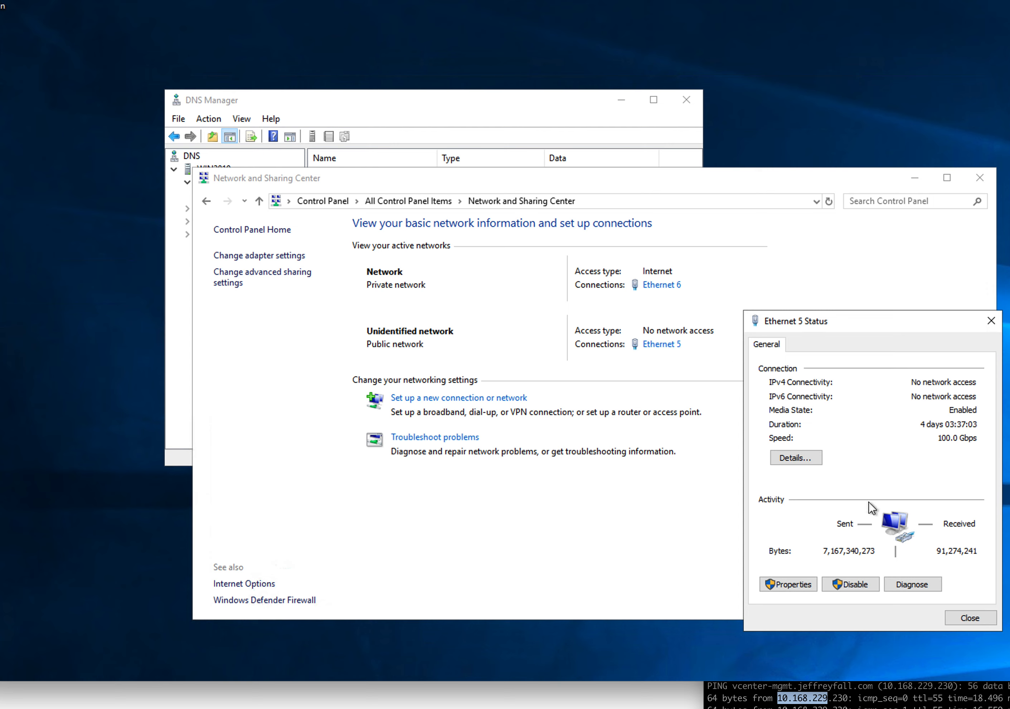
click(795, 586)
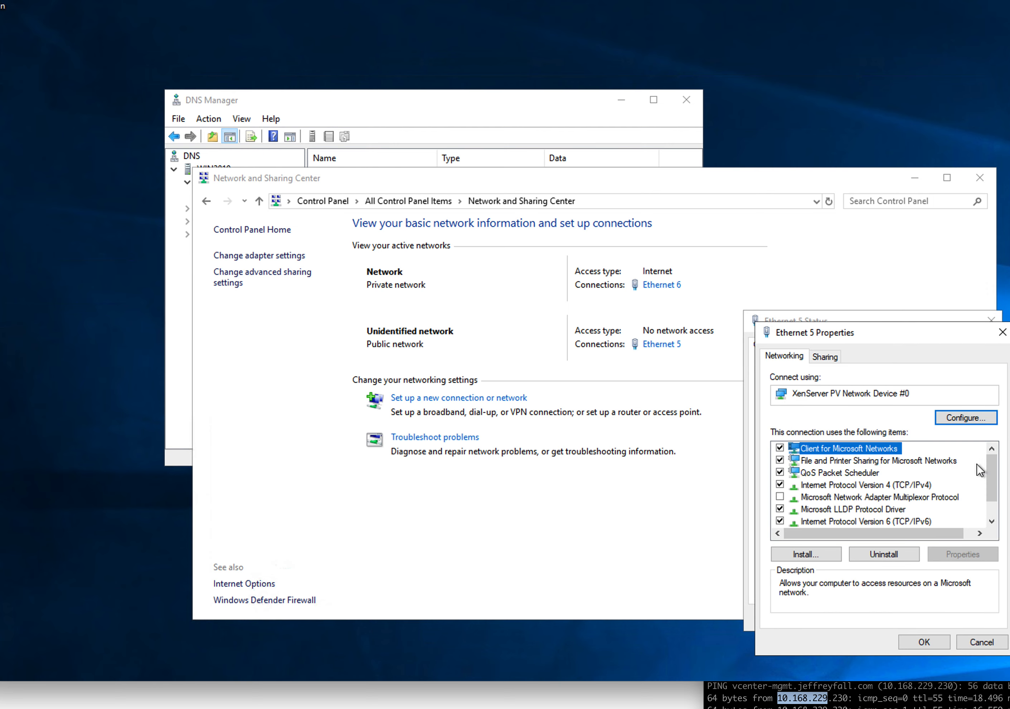
click(872, 486)
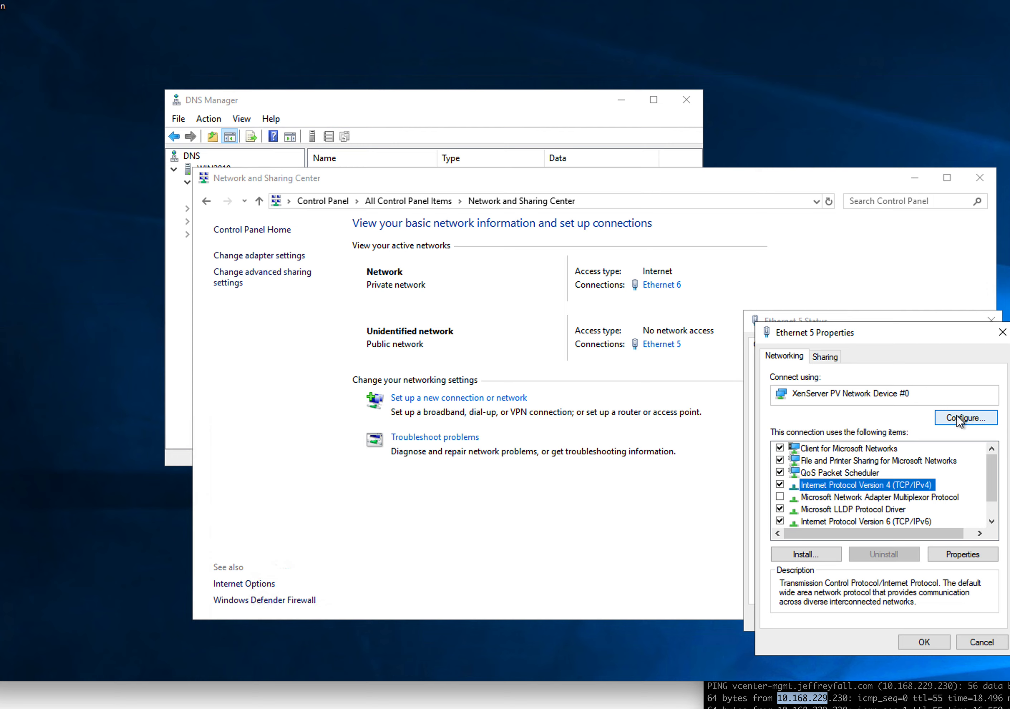
click(950, 554)
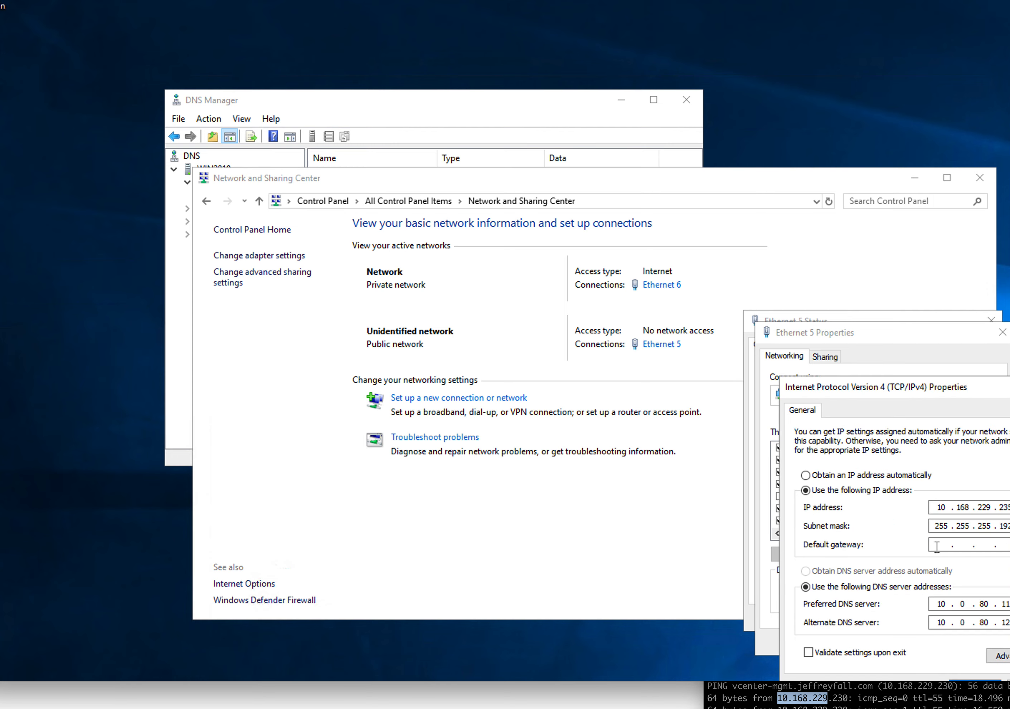
drag(887, 386, 802, 375)
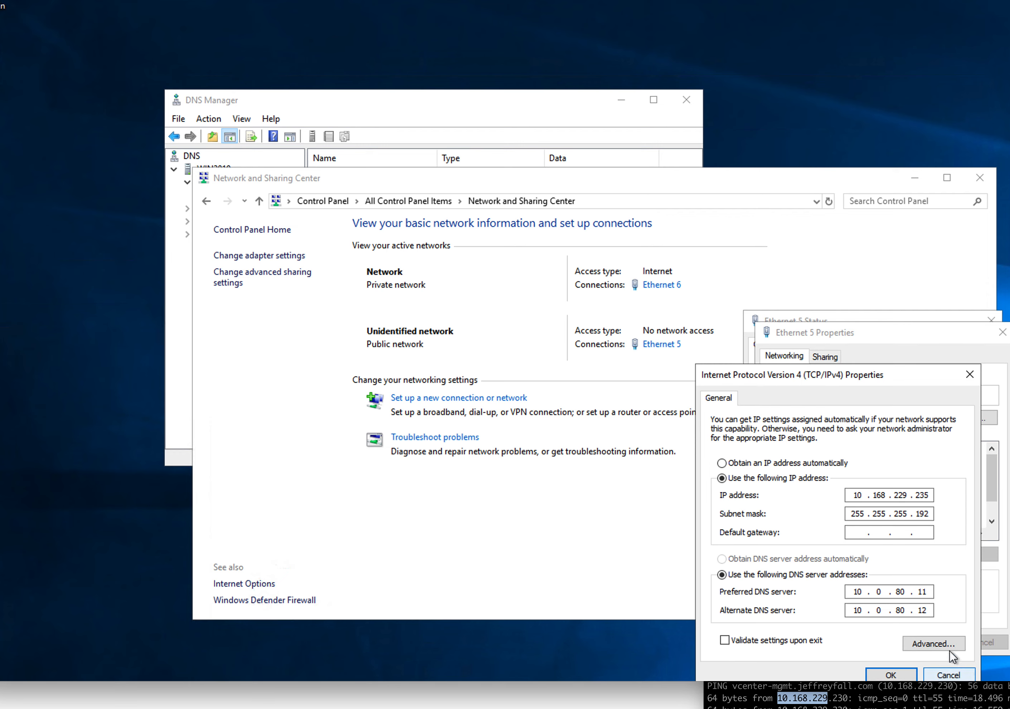
click(927, 645)
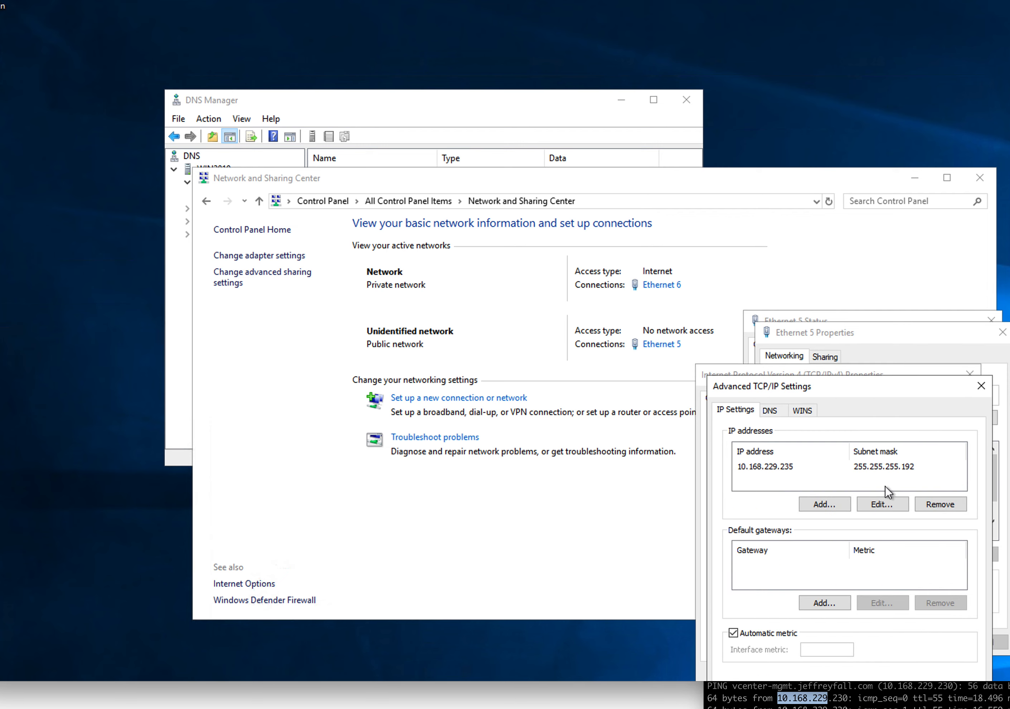
click(769, 410)
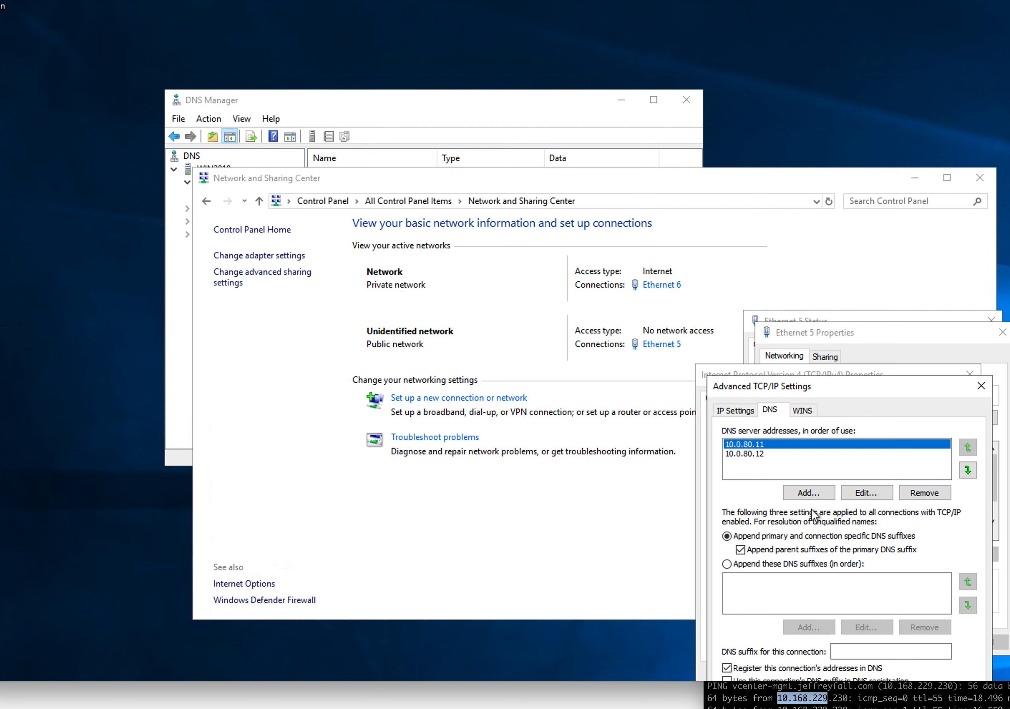
click(808, 494)
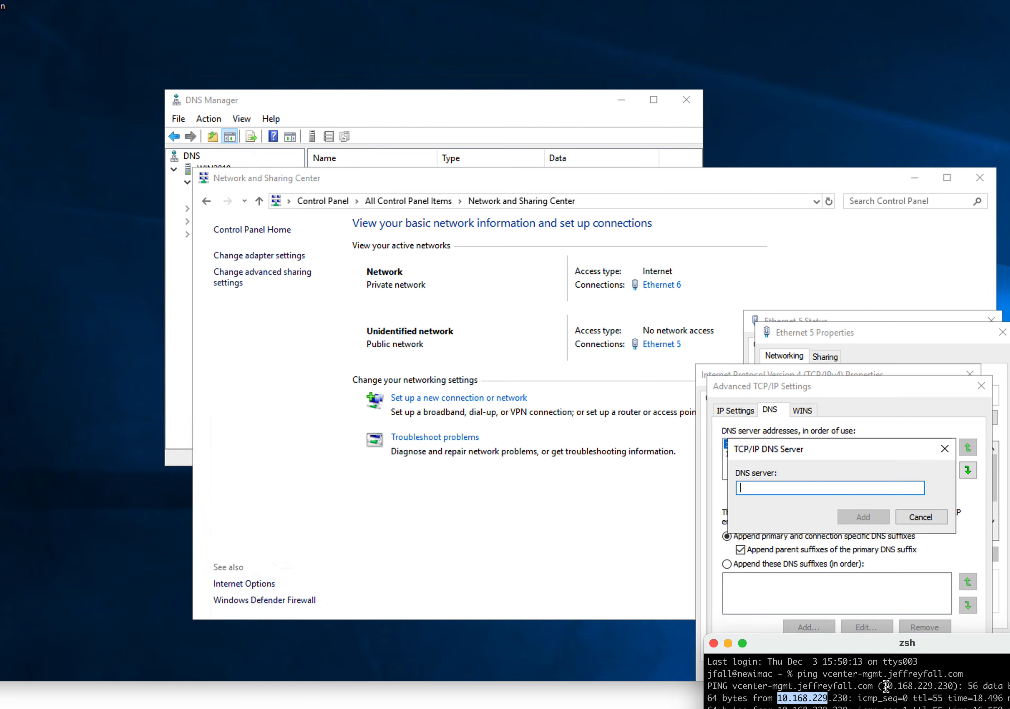
click(842, 654)
drag(842, 653, 842, 639)
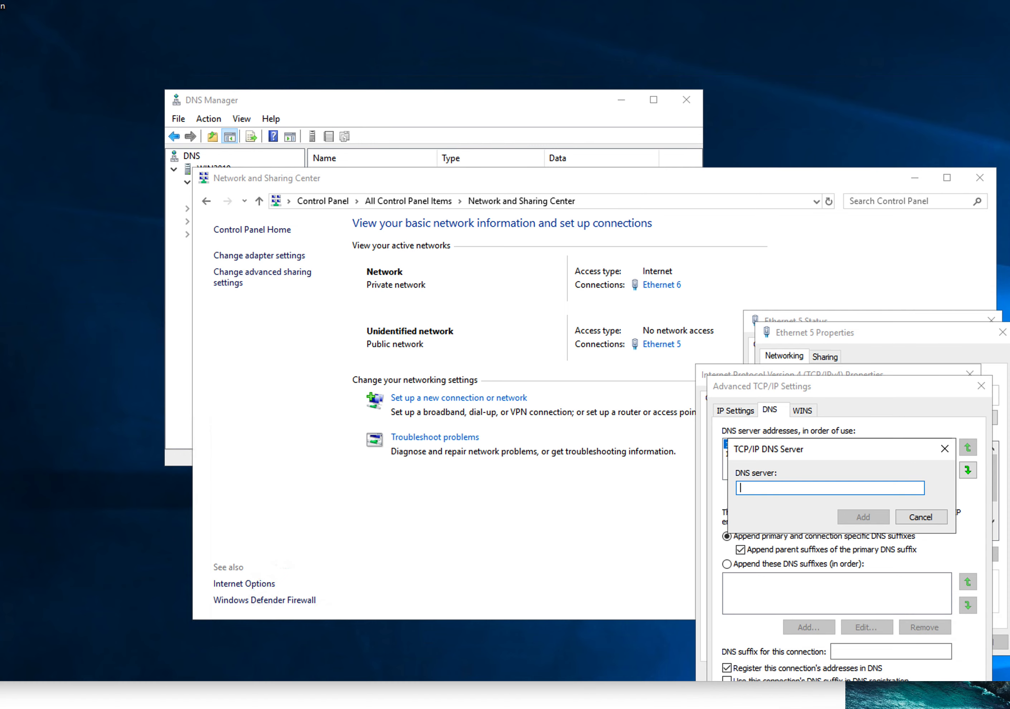
click(542, 640)
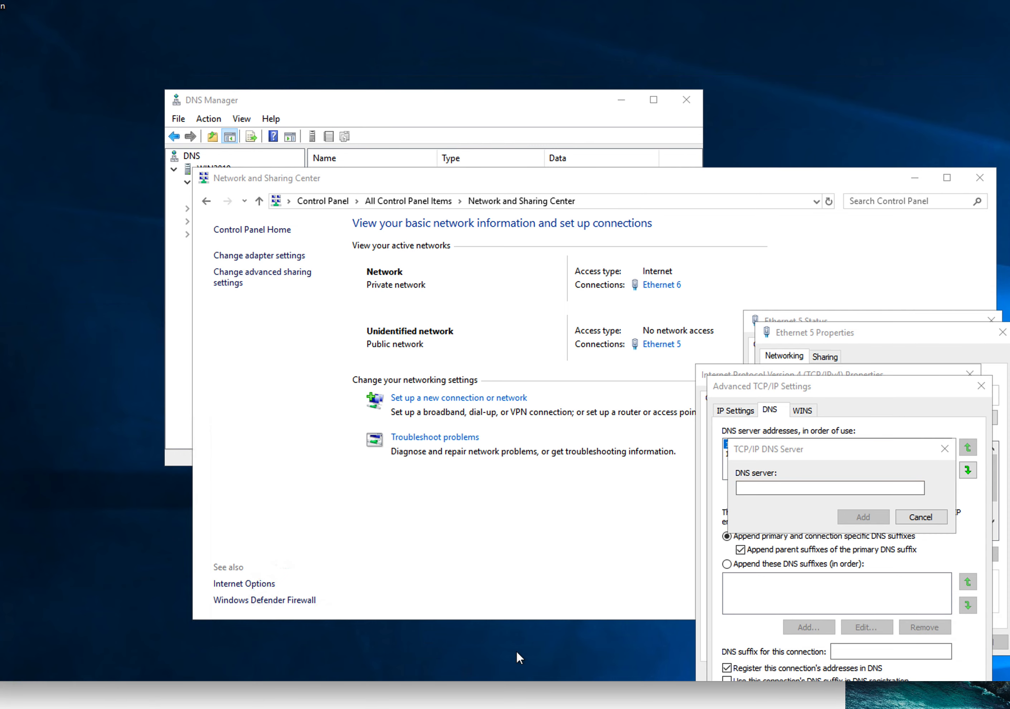
drag(640, 190, 667, 148)
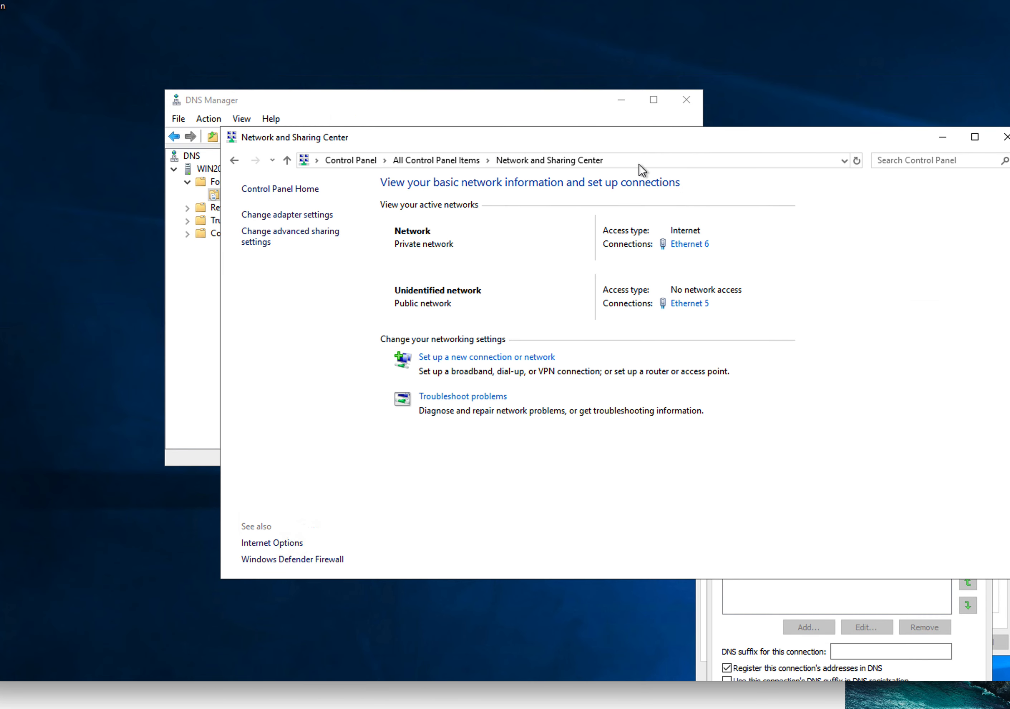
scroll(66, 617, down, 7)
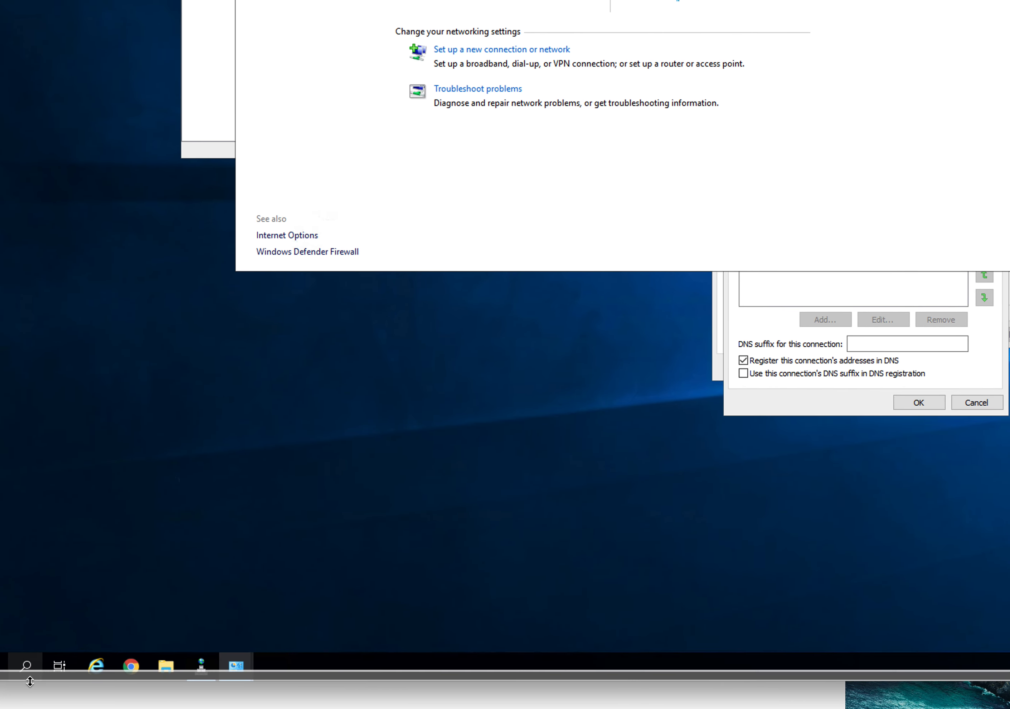
click(27, 665)
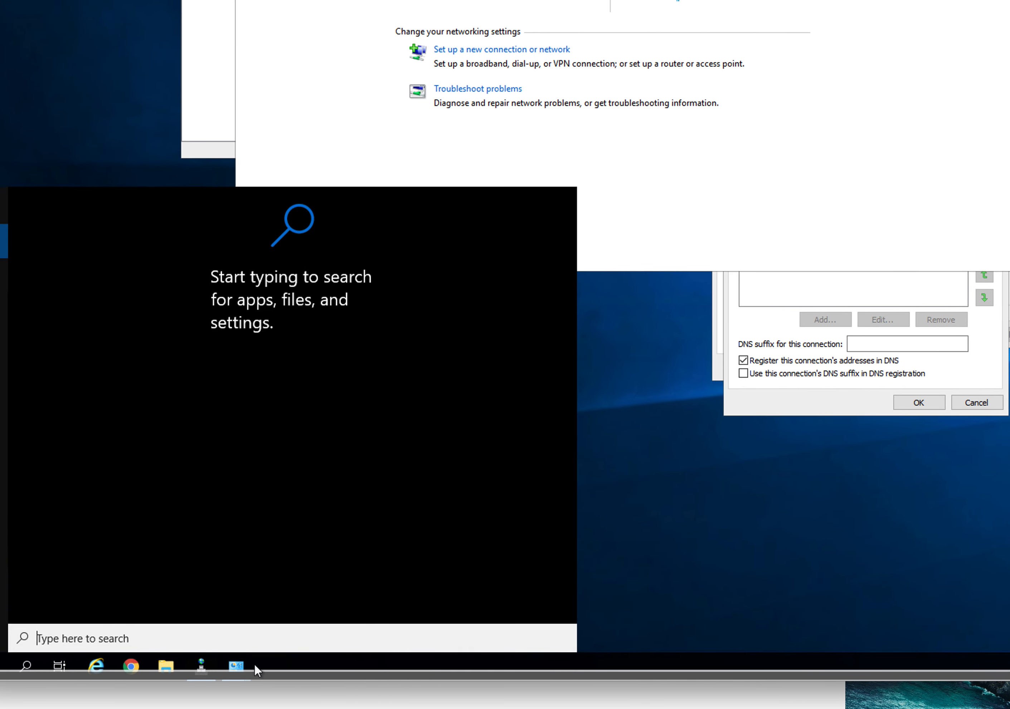
text(cmd)
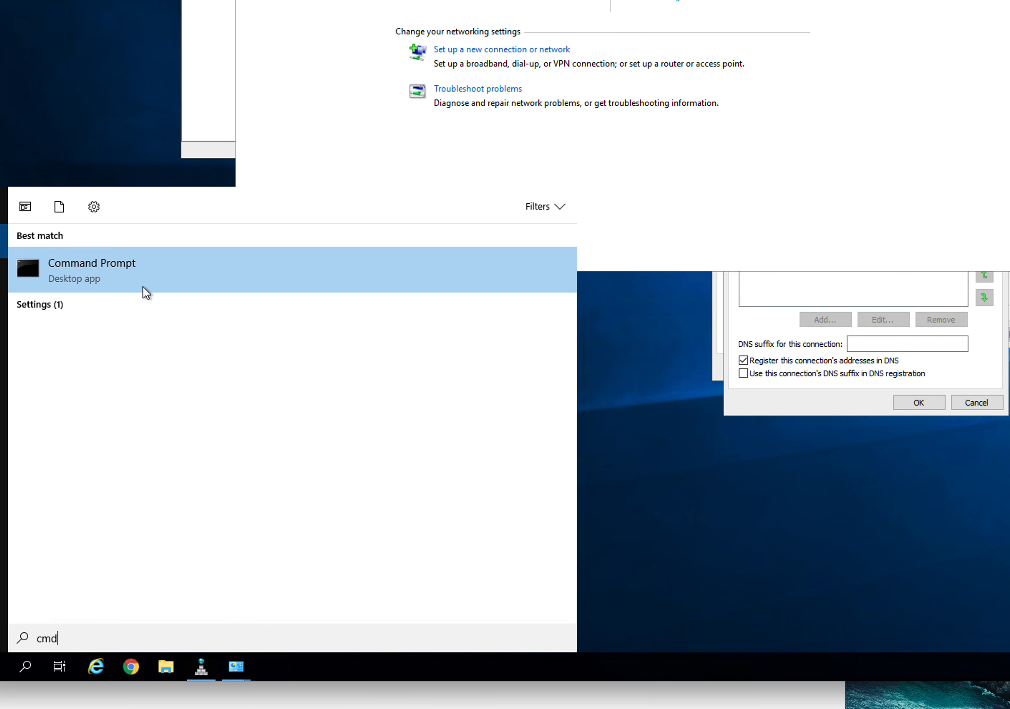
click(142, 266)
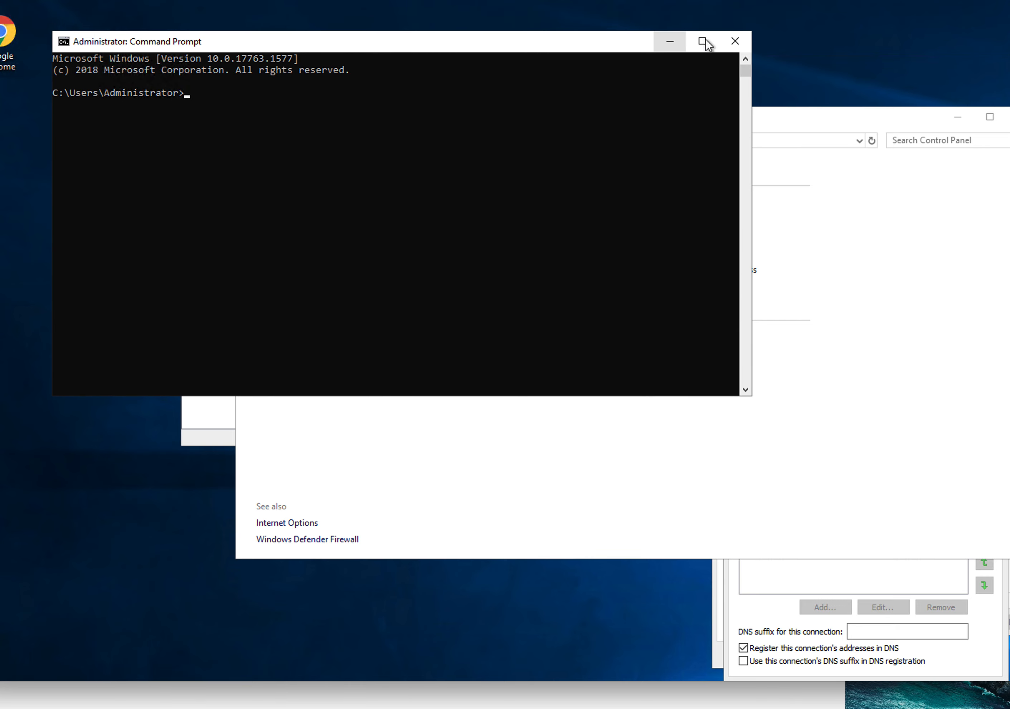
click(735, 25)
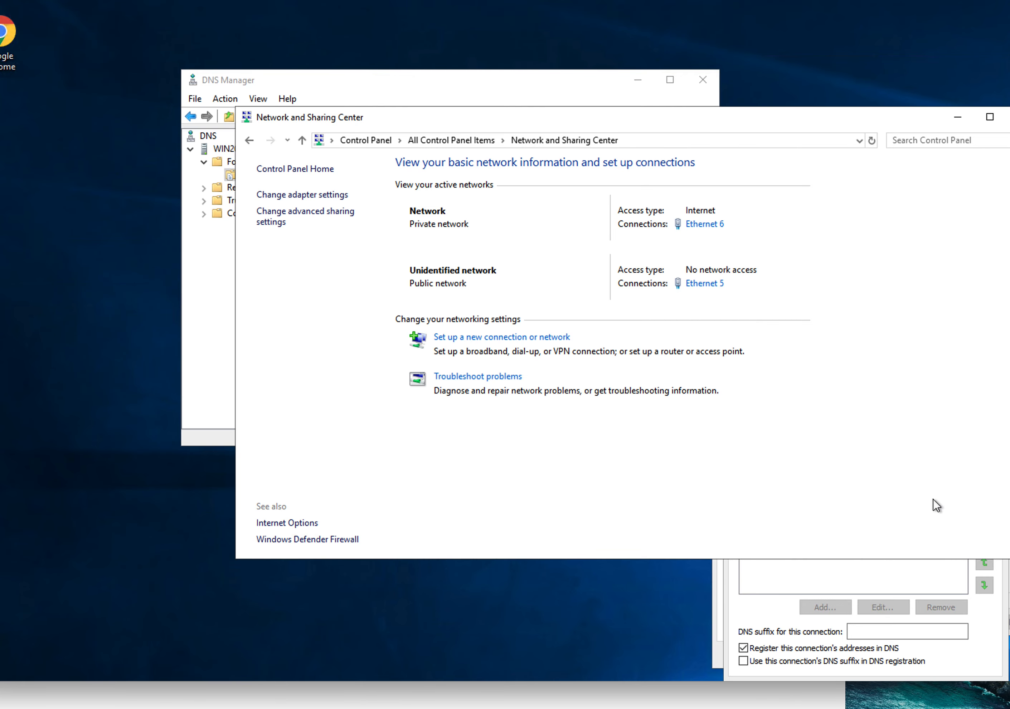
Add 127.0.0.1 as a DNS server for Ethernet 5 and move it to first place in the order of use.
drag(680, 160, 379, 148)
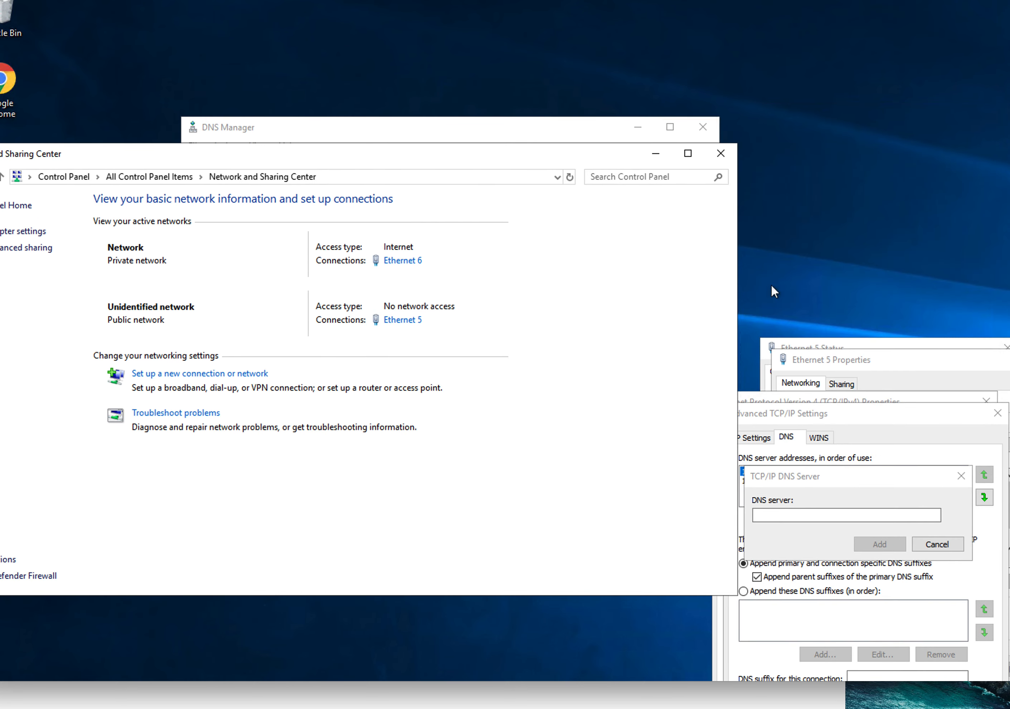
click(822, 516)
text(127.0.0.1)
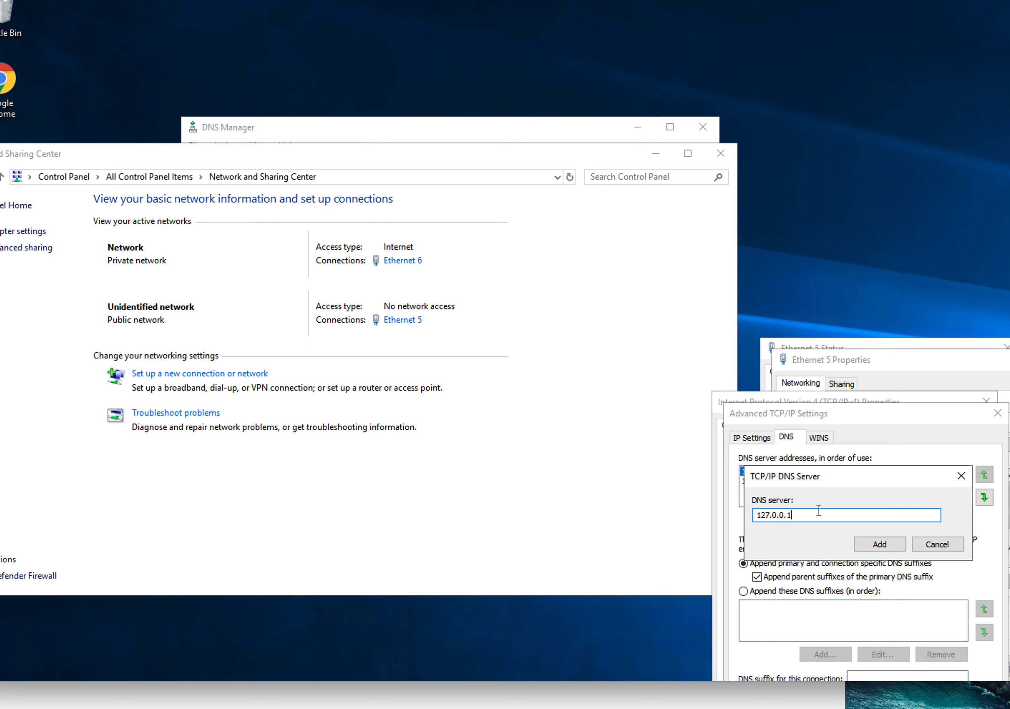
click(881, 546)
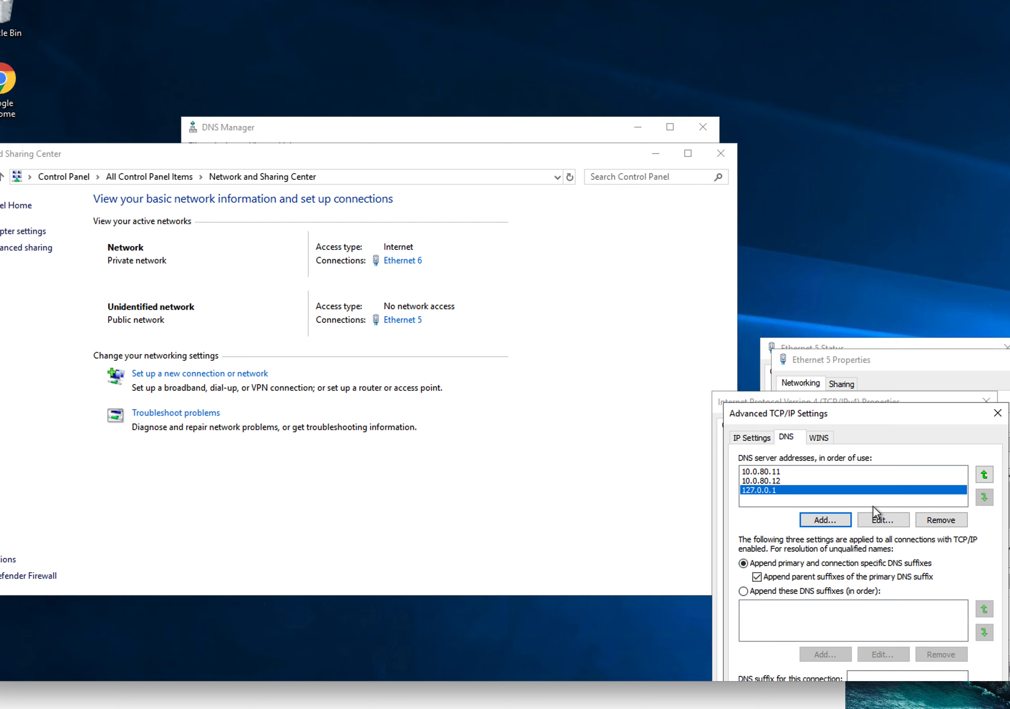
click(984, 475)
click(984, 474)
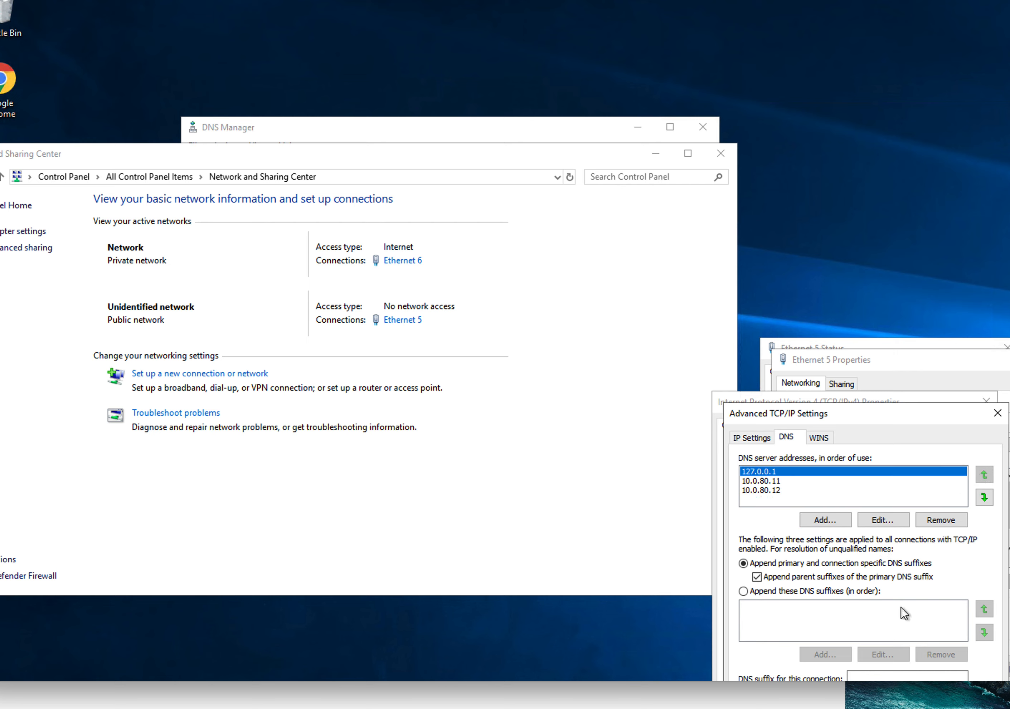
Accept the advanced TCP/IP and IPv4 settings for Ethernet 5 and close its remaining dialogs.
drag(915, 411, 890, 303)
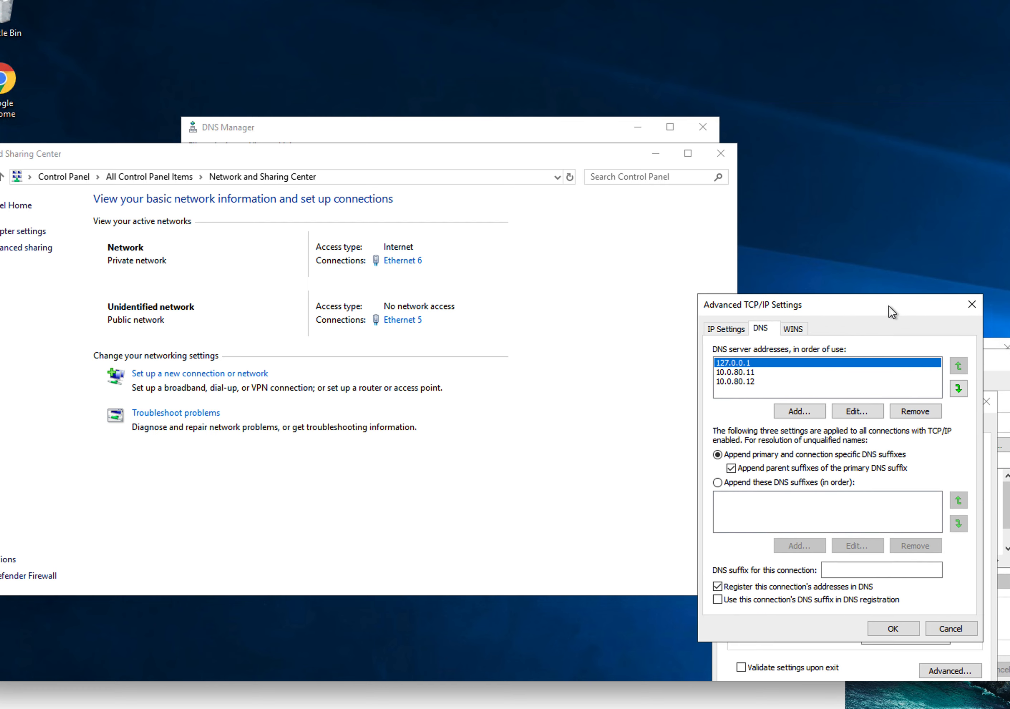
click(889, 628)
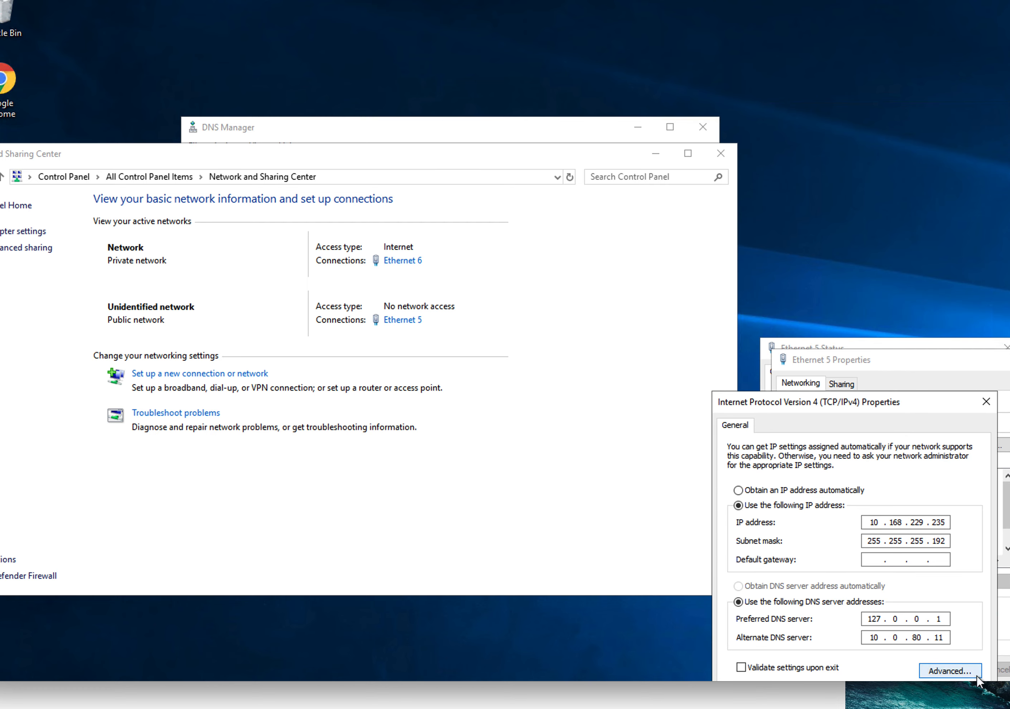
drag(820, 400, 774, 322)
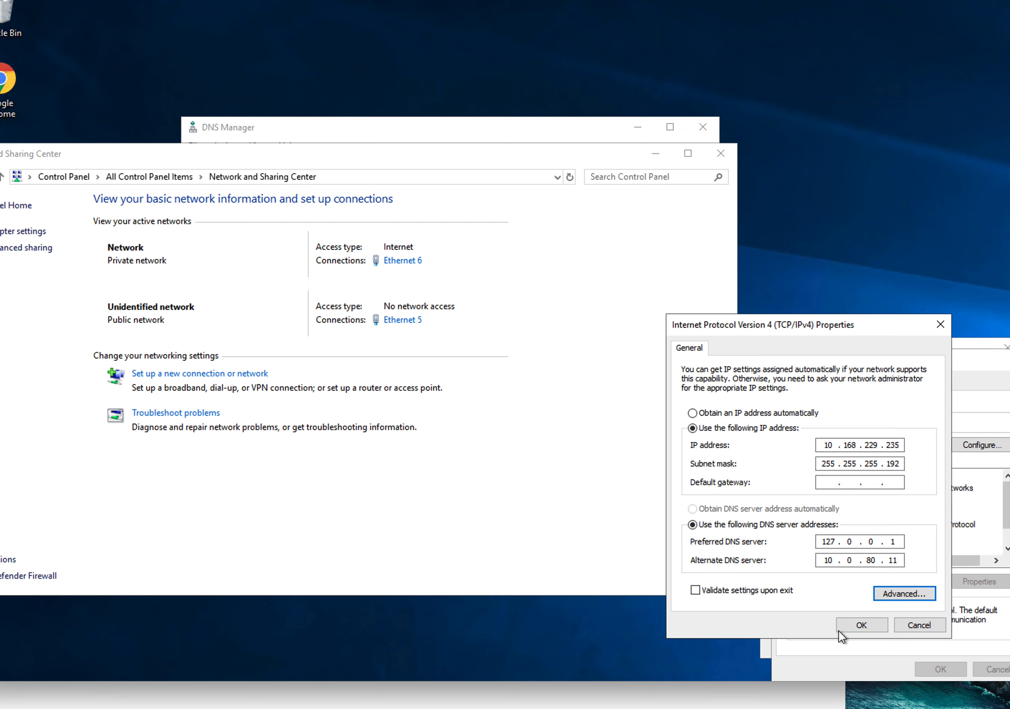
click(845, 627)
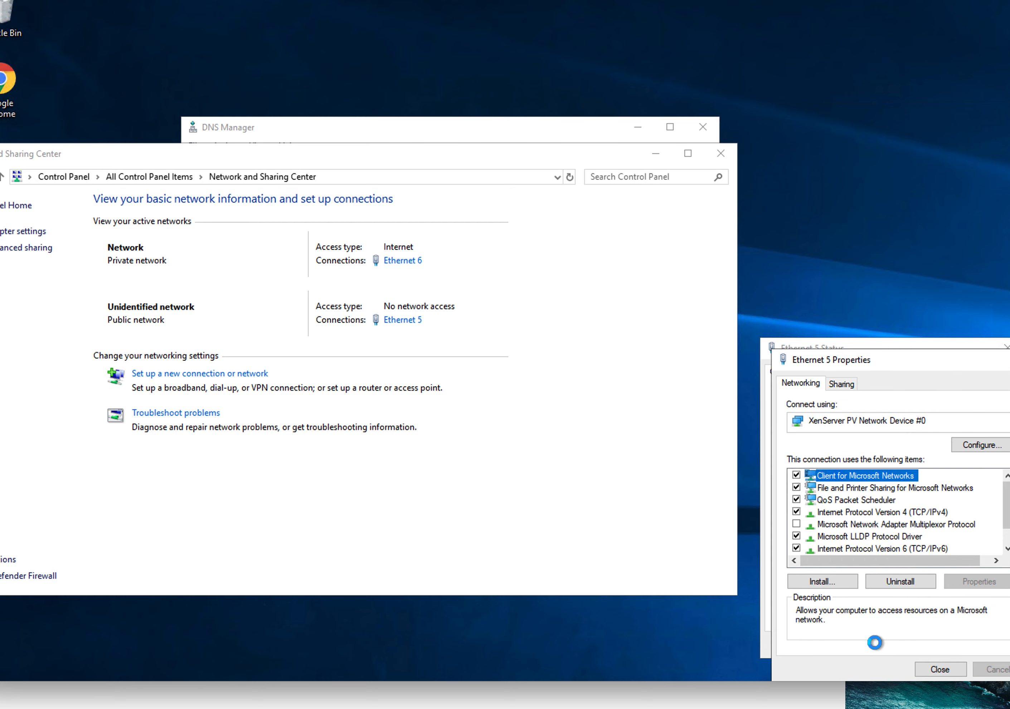
click(939, 669)
click(982, 647)
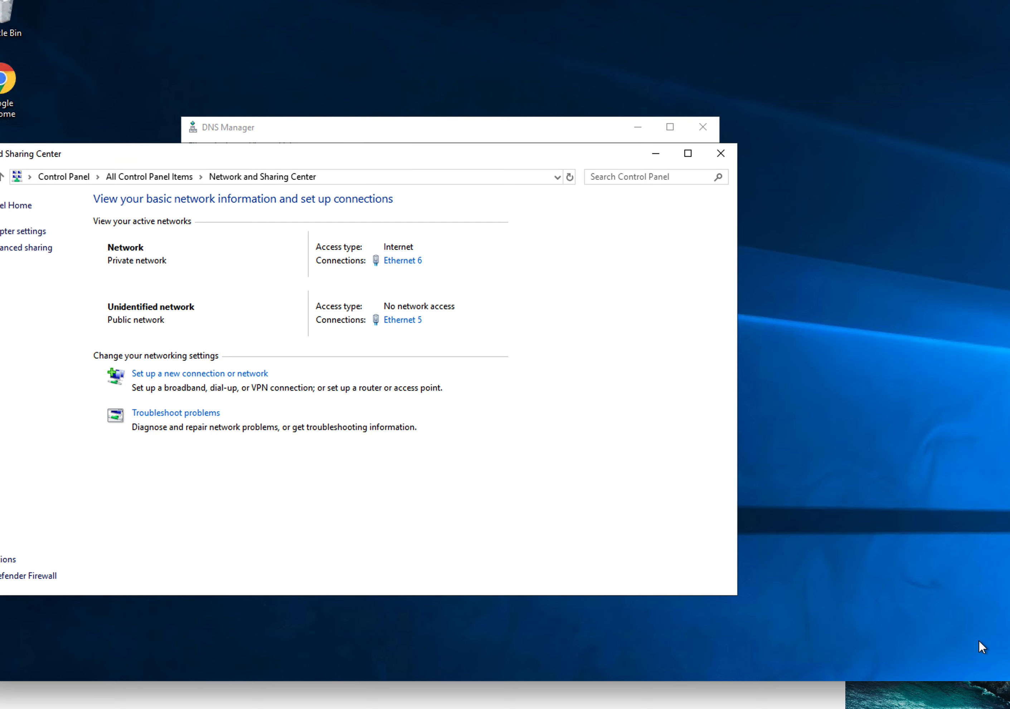
Open a Command Prompt and place it so that the DNS Manager zone tree stays visible.
drag(469, 156, 1009, 94)
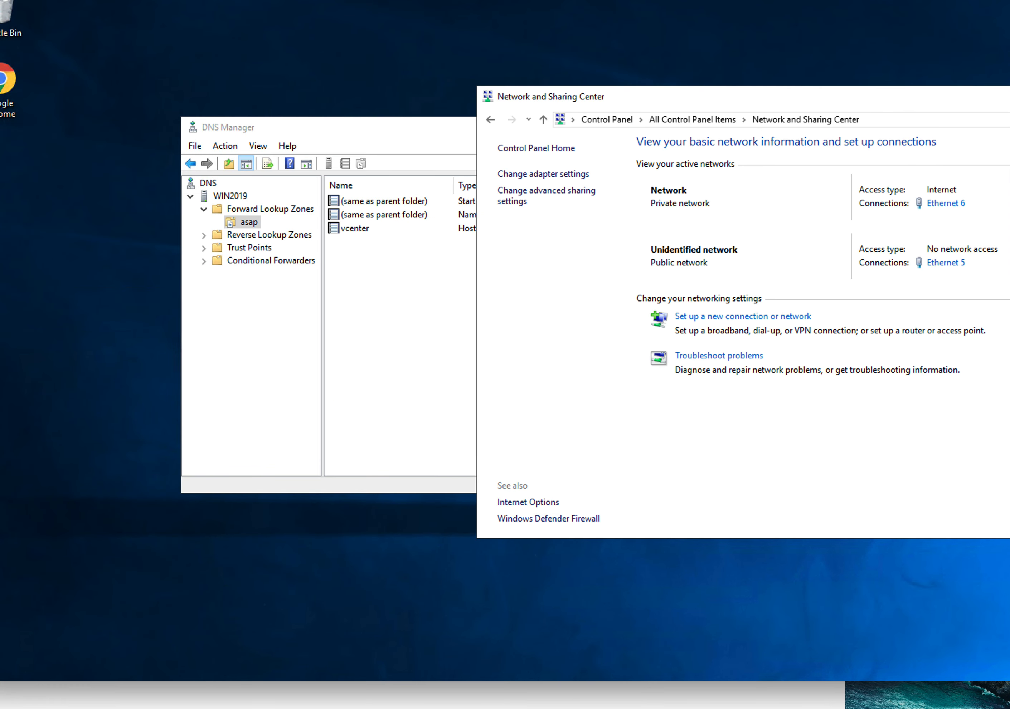
scroll(97, 499, down, 7)
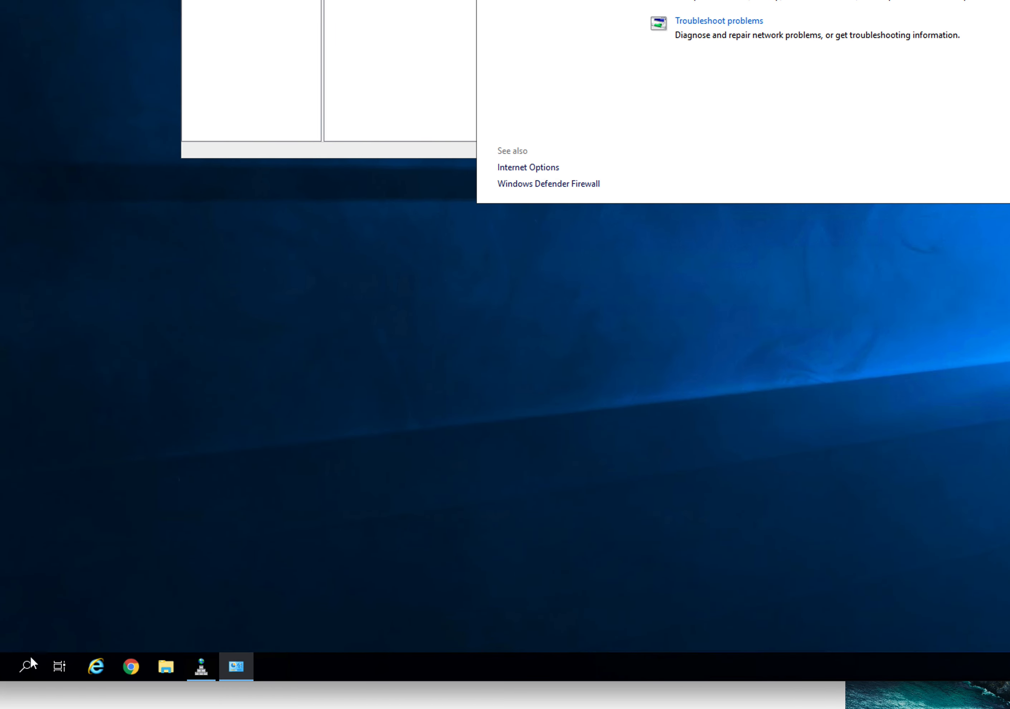
click(28, 666)
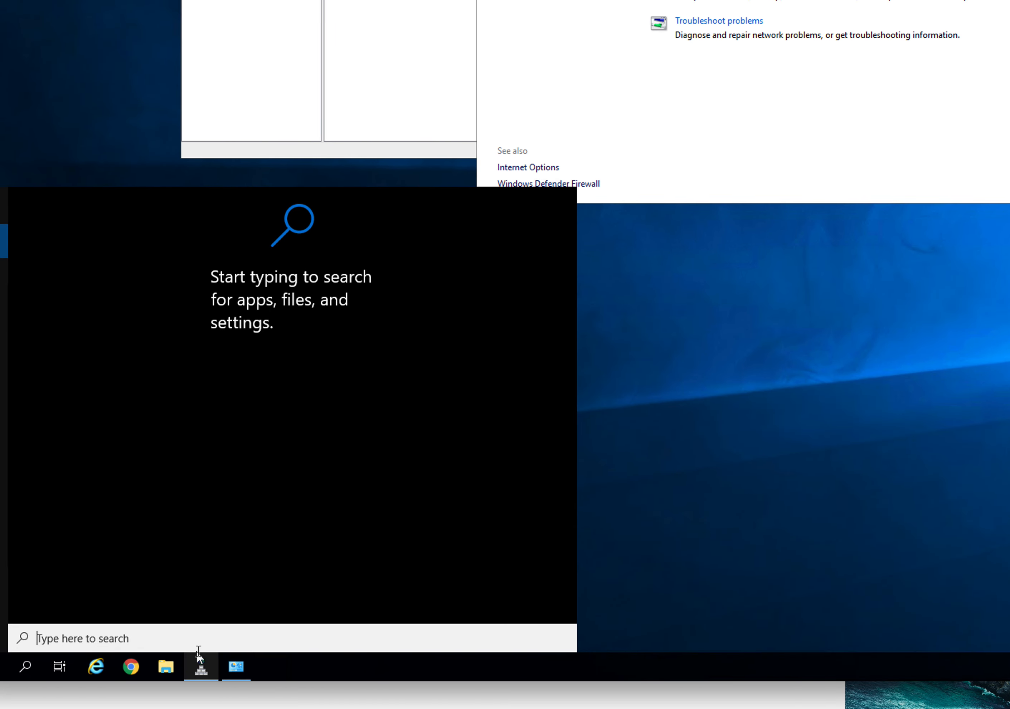
text(cmd)
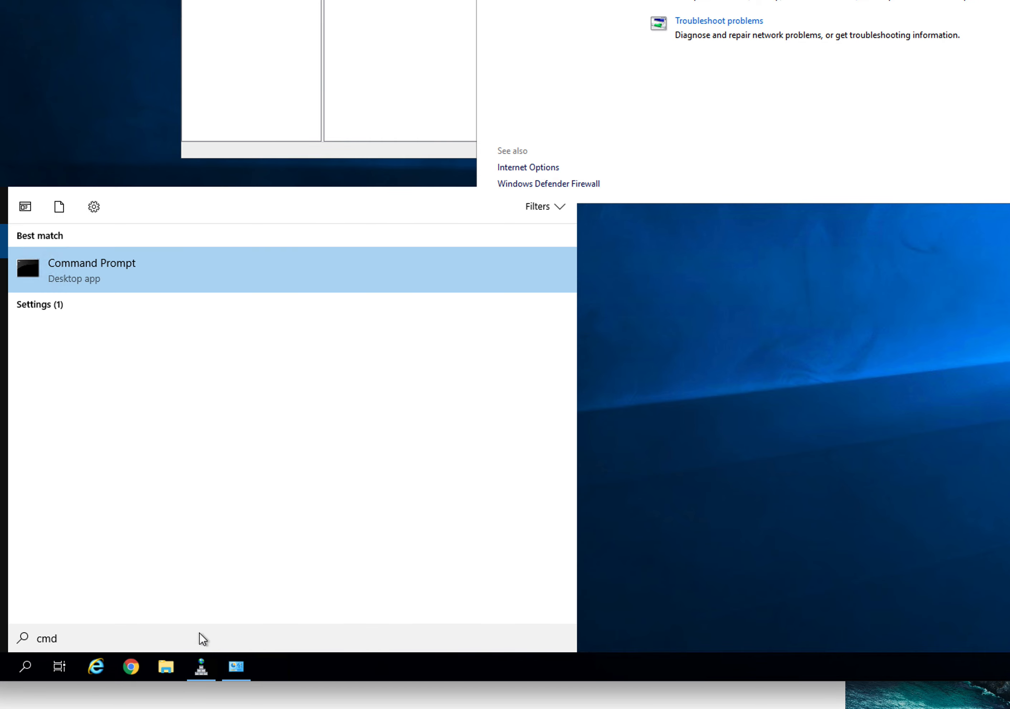
key(Return)
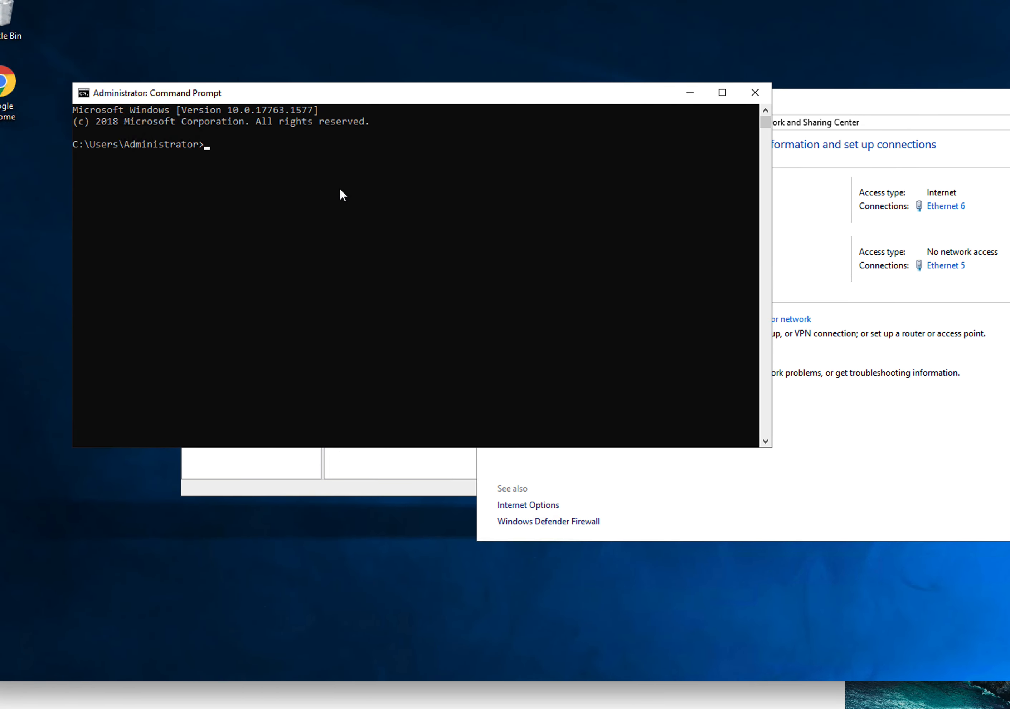
drag(297, 88, 625, 203)
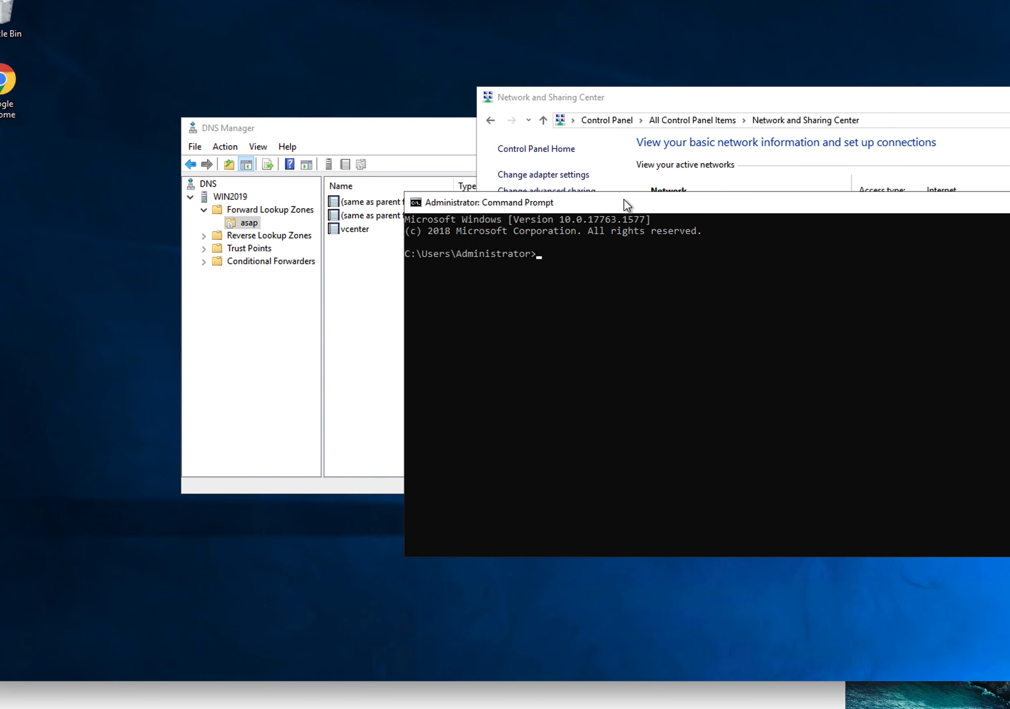
Try to list the adapters' full configuration with ipconfig.
text(ipconf)
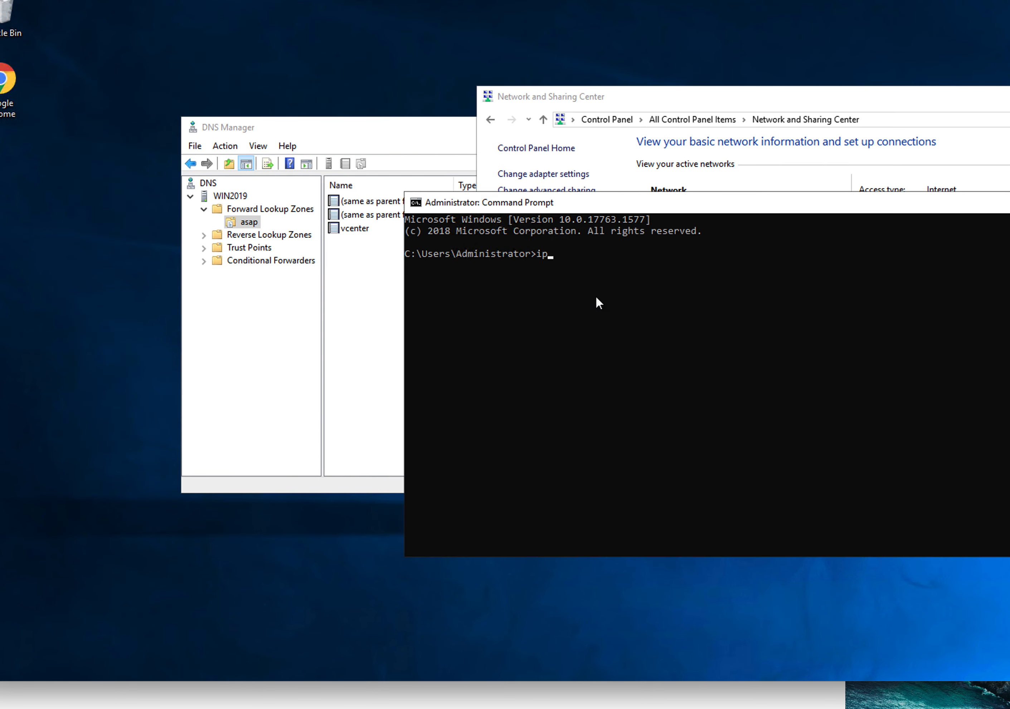
text(ig -)
key(BackSpace)
text(a/)
key(BackSpace)
key(BackSpace)
text(ll)
key(Return)
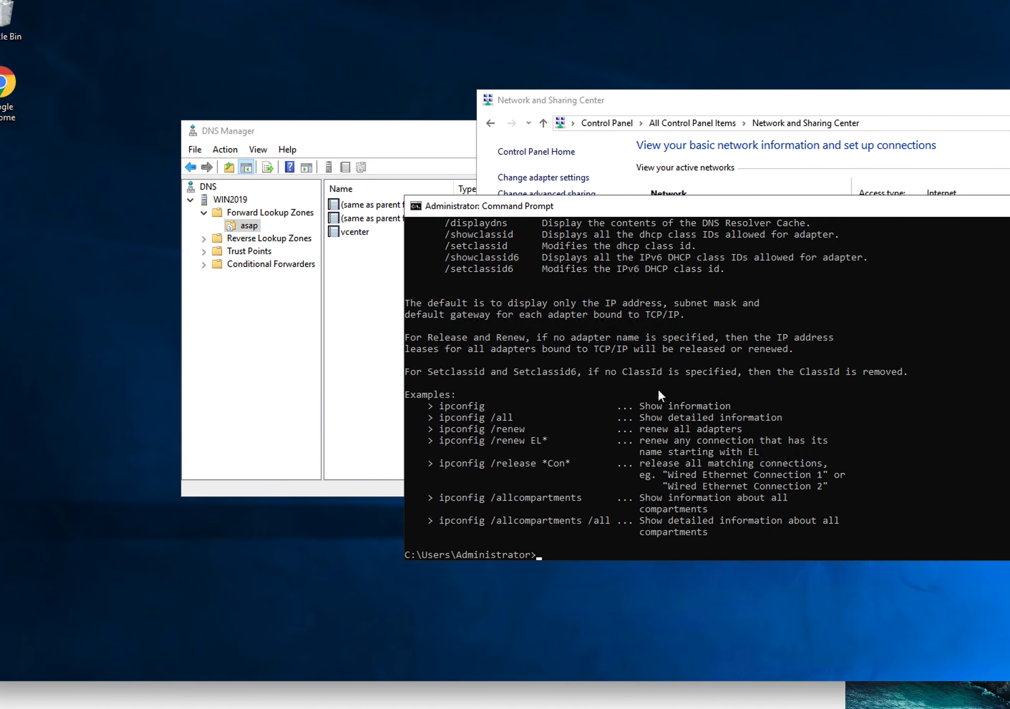
Run ipconfig /all to check the DNS servers assigned to Ethernet 5 and Ethernet 6.
text(ipcon)
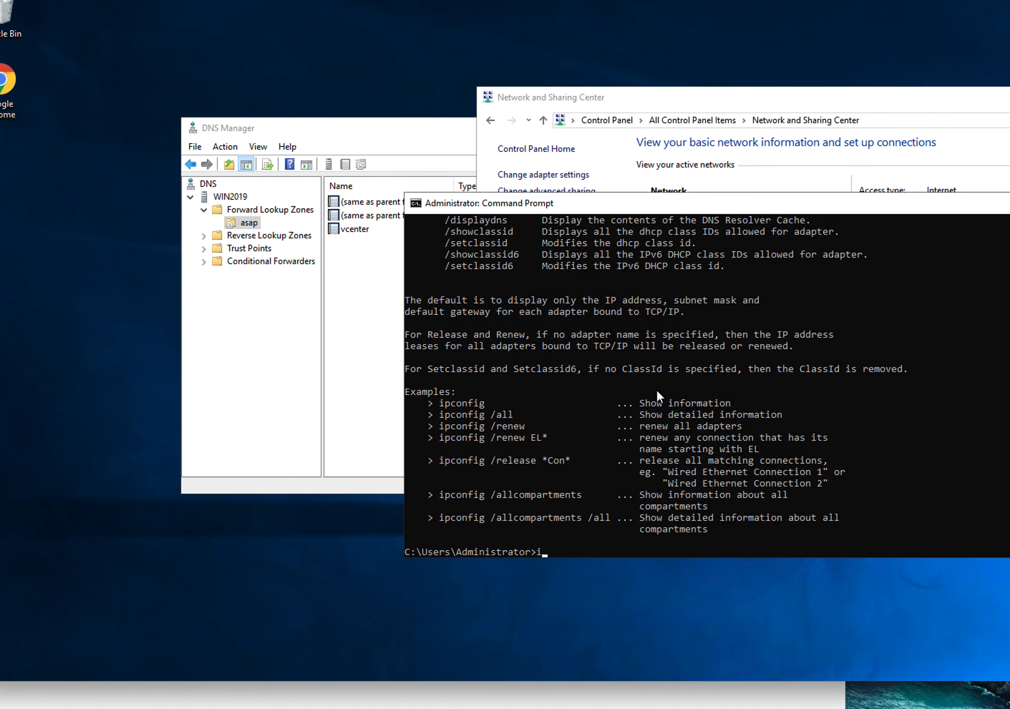
text(fig /all)
key(Return)
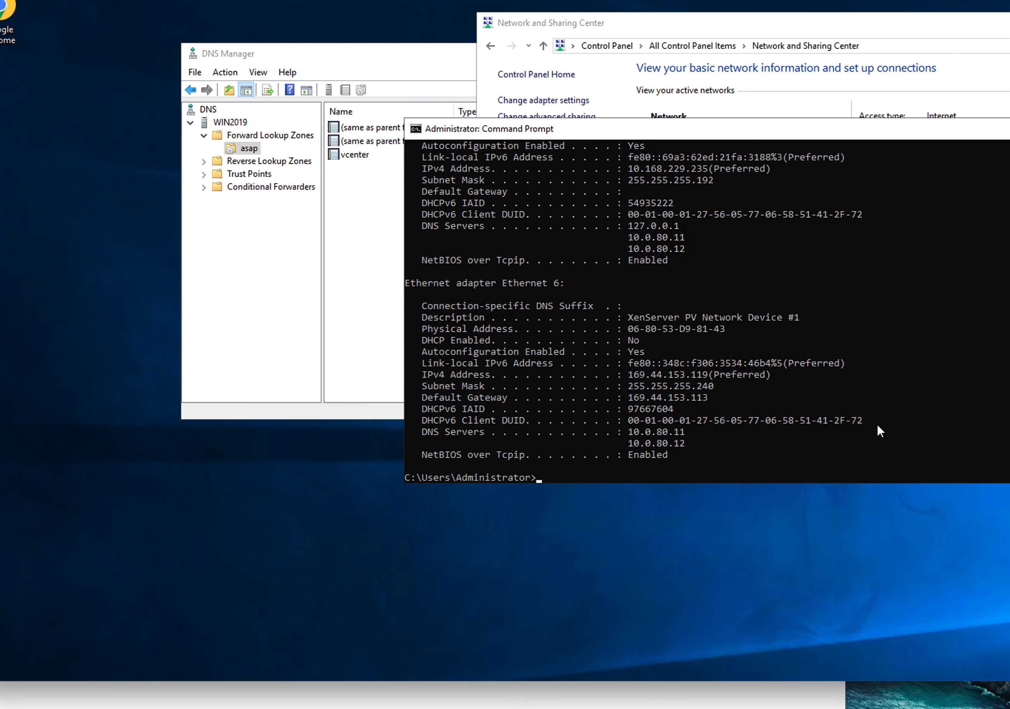
Ping the loopback address 127.0.0.1 from the Command Prompt and stop the ping after a few replies.
text(poing)
key(BackSpace)
key(BackSpace)
key(BackSpace)
key(BackSpace)
text(ing 127,)
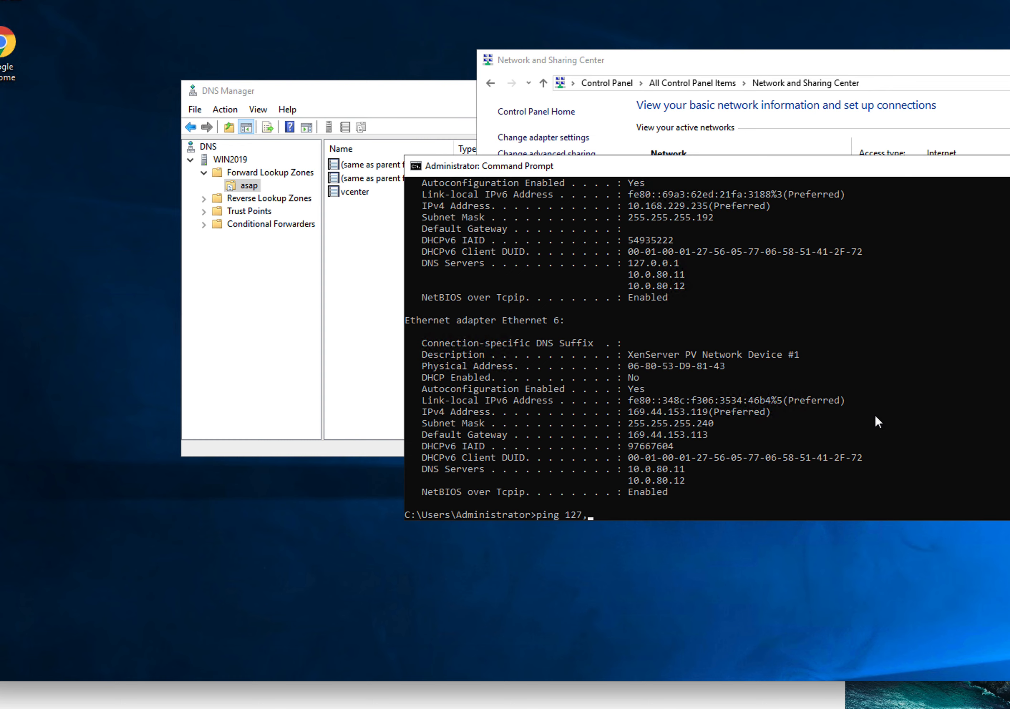
text(0.0.1)
key(Return)
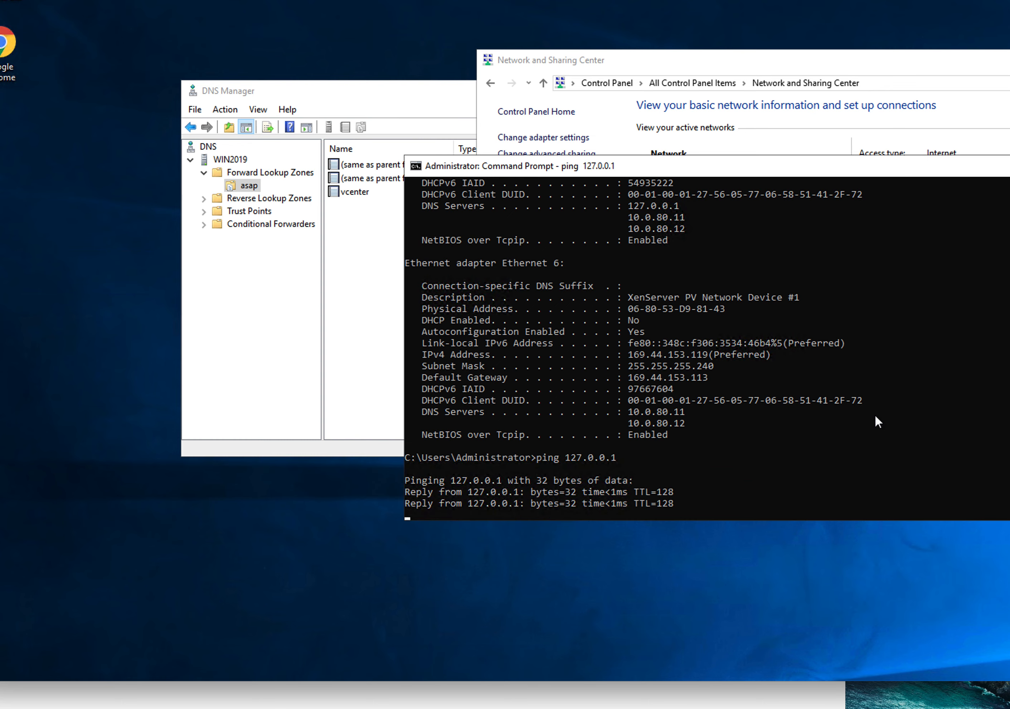
key(ctrl+c)
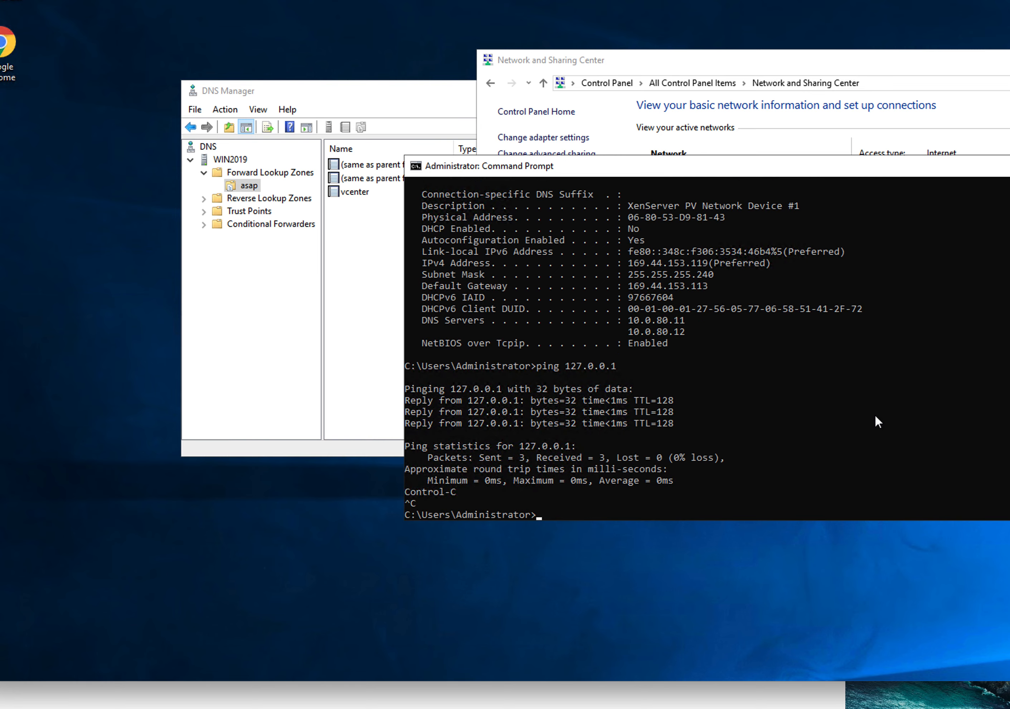
Move the Command Prompt clear of the DNS record list and ping vcenter.asap to test forward name resolution.
drag(795, 167, 693, 264)
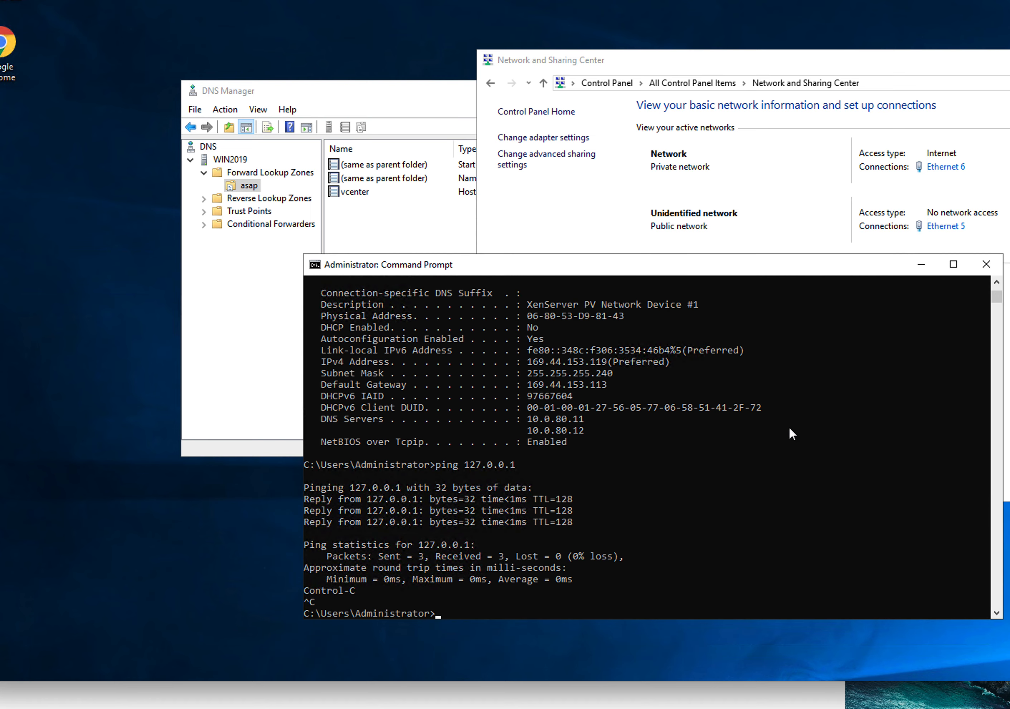
text(poing)
key(BackSpace)
key(BackSpace)
key(BackSpace)
key(BackSpace)
key(BackSpace)
text(ing vcenter.asap)
key(Return)
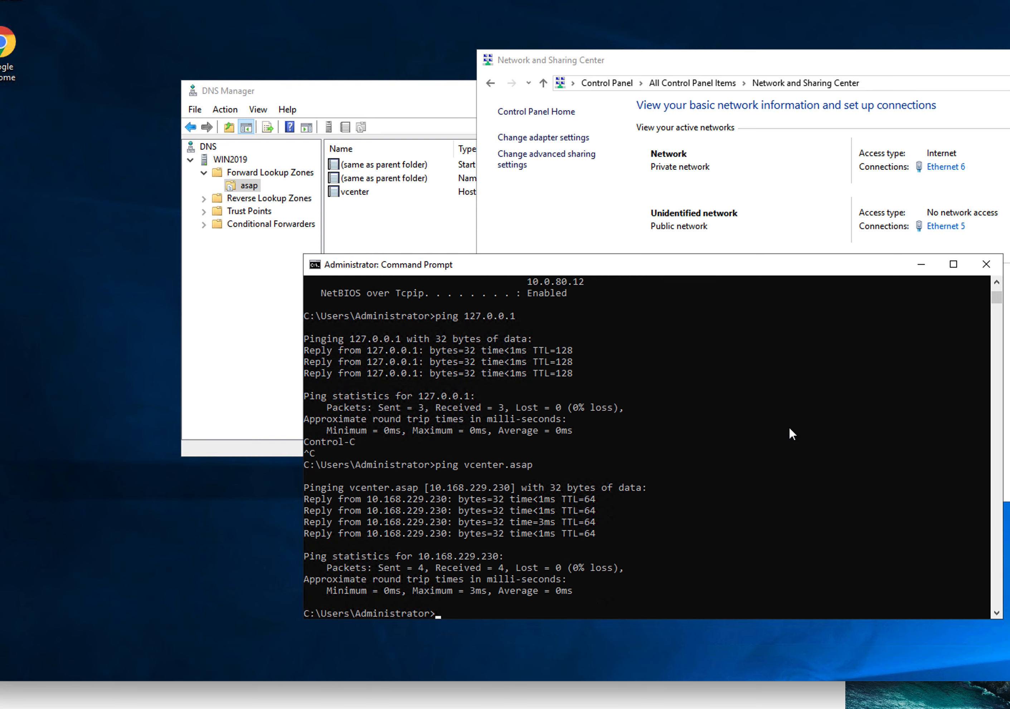
Run nslookup on 10.168.229.230, set off by a few blank prompt lines, to test the reverse lookup.
key(Return)
key(Return)
key(Return)
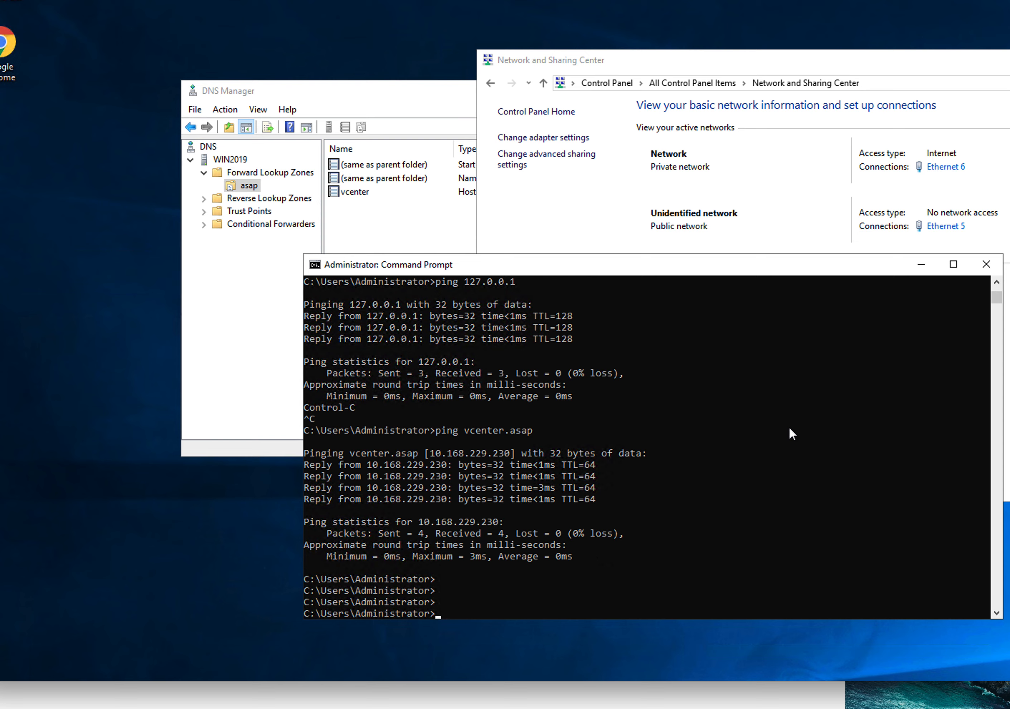
text(nslookup 10.168.229.230)
key(Return)
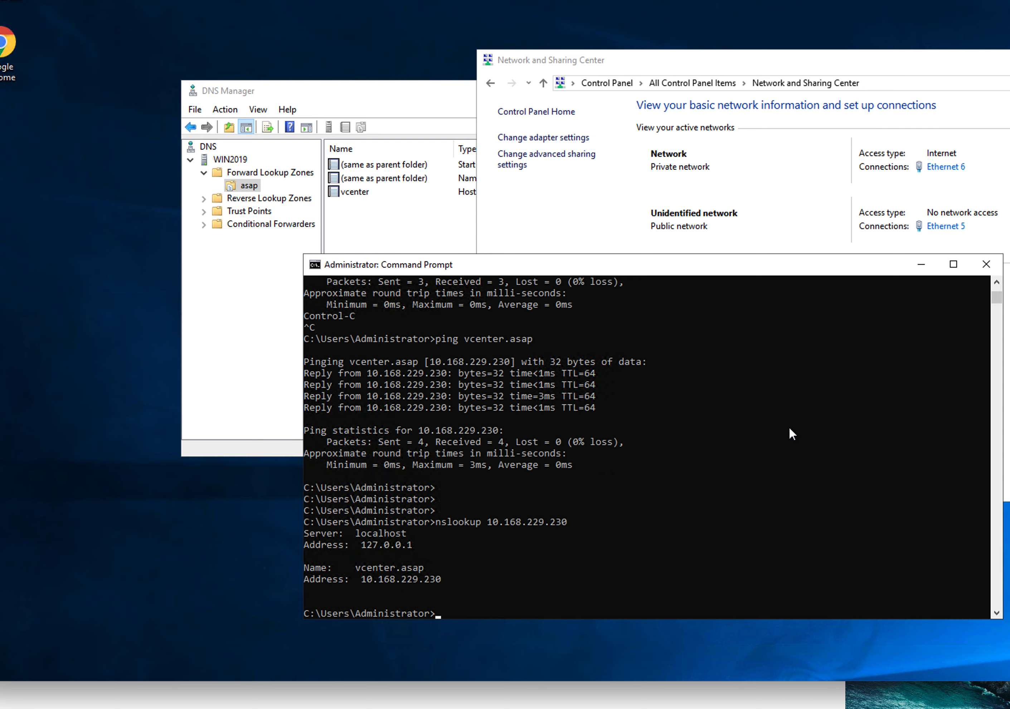